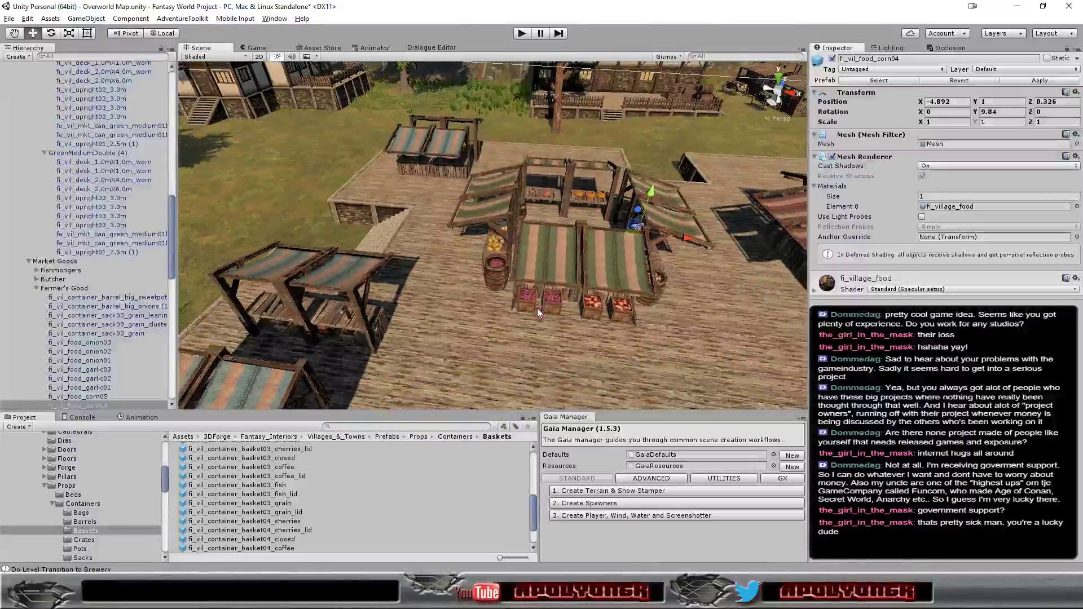
Step: Look over the market stalls in the Scene view, then enter Play mode to walk-test the Overworld Map
scroll(521, 300, "down", 3)
scroll(512, 302, "down", 3)
scroll(512, 301, "down", 2)
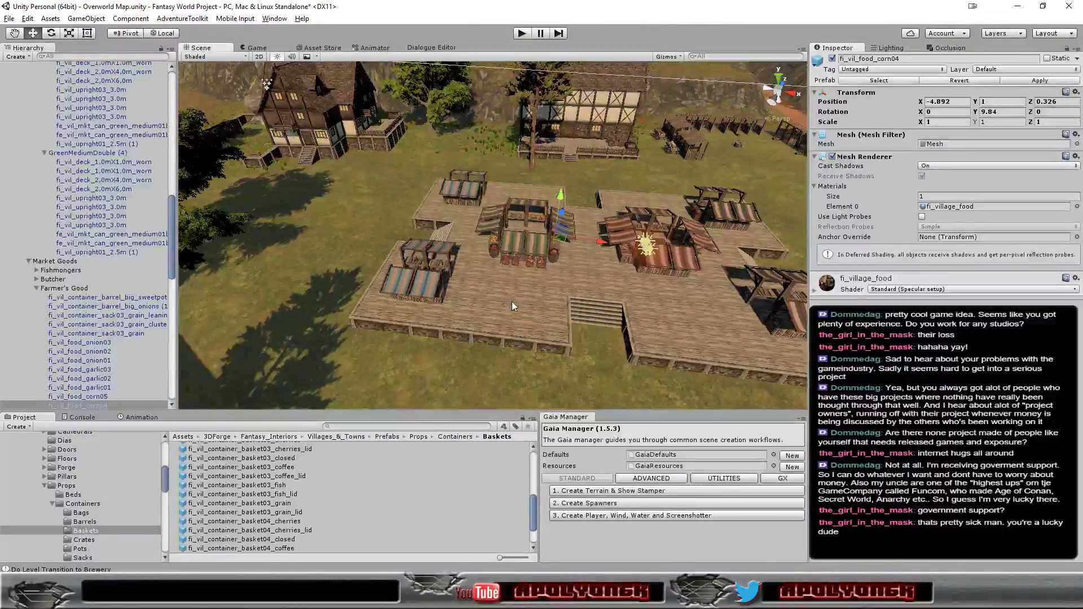
scroll(524, 306, "up", 1)
scroll(525, 305, "up", 1)
scroll(524, 306, "up", 1)
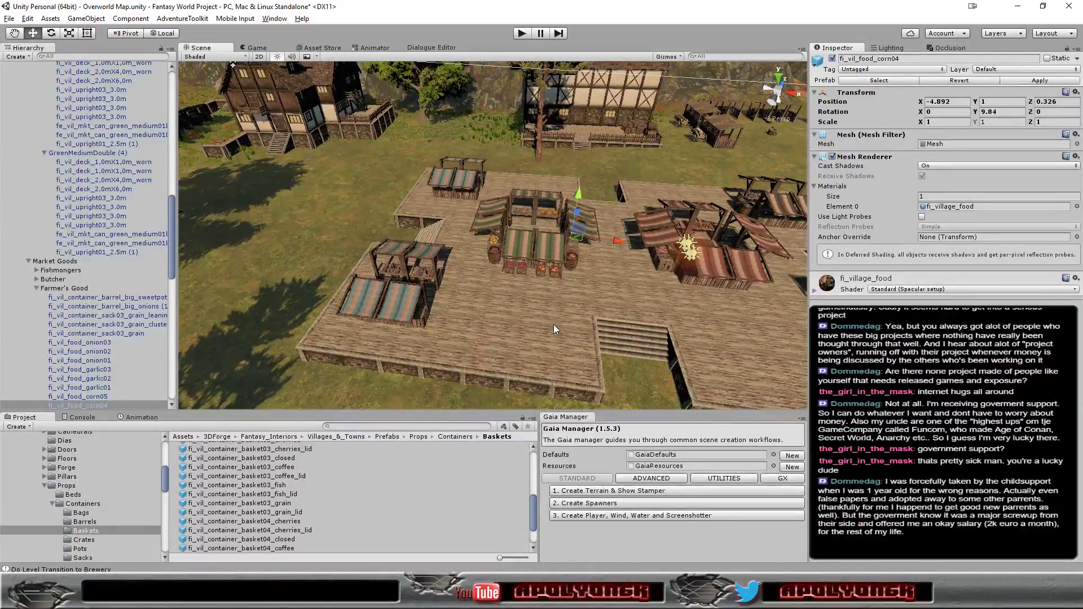
mouse_move(554, 324)
left_mouse_down("alt")
mouse_move(885, 284)
mouse_move(136, 244)
left_mouse_up("alt")
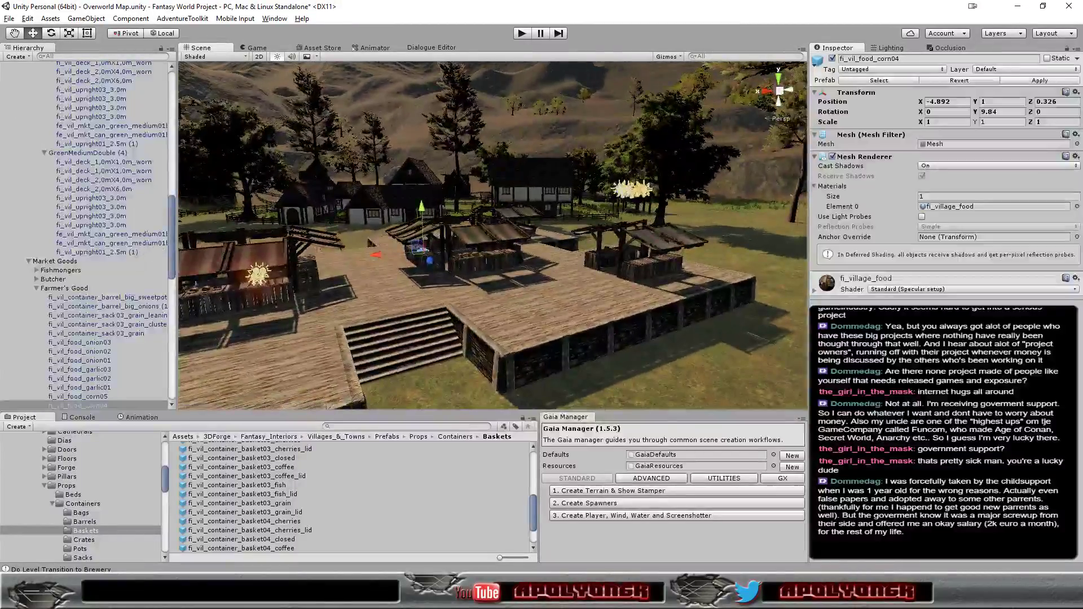
left_click(524, 34)
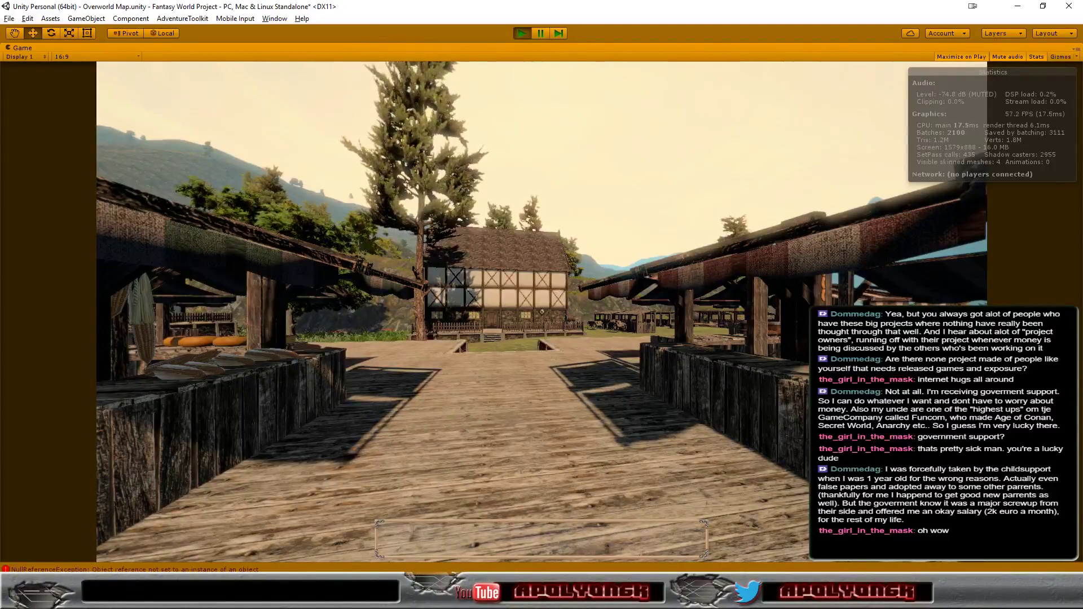
Step: Walk up to inspect the bread stall, the red fruit barrel and the apple crates
key("w")
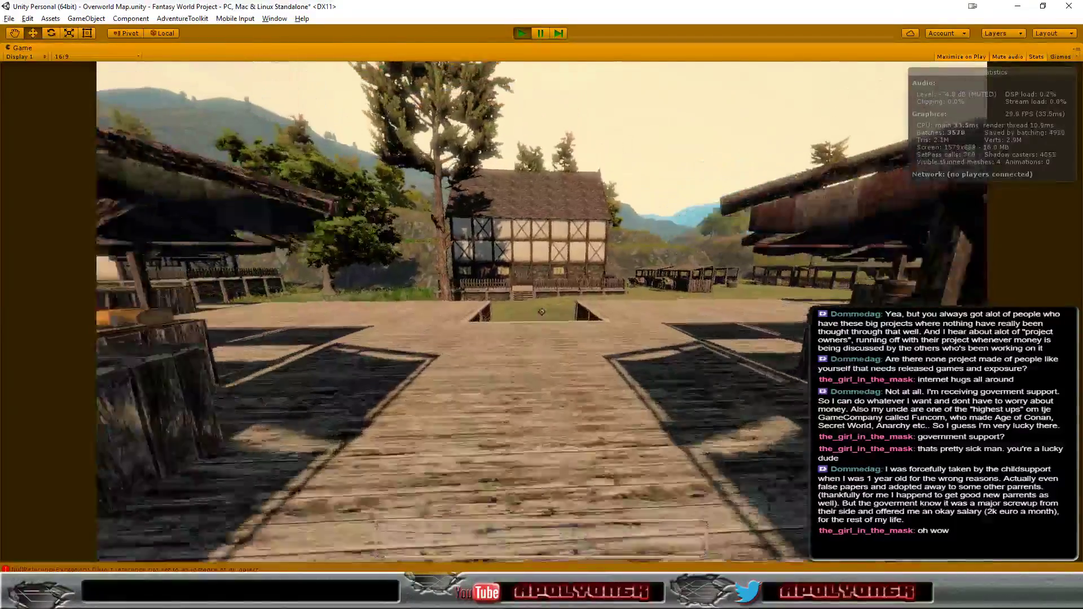
key("w")
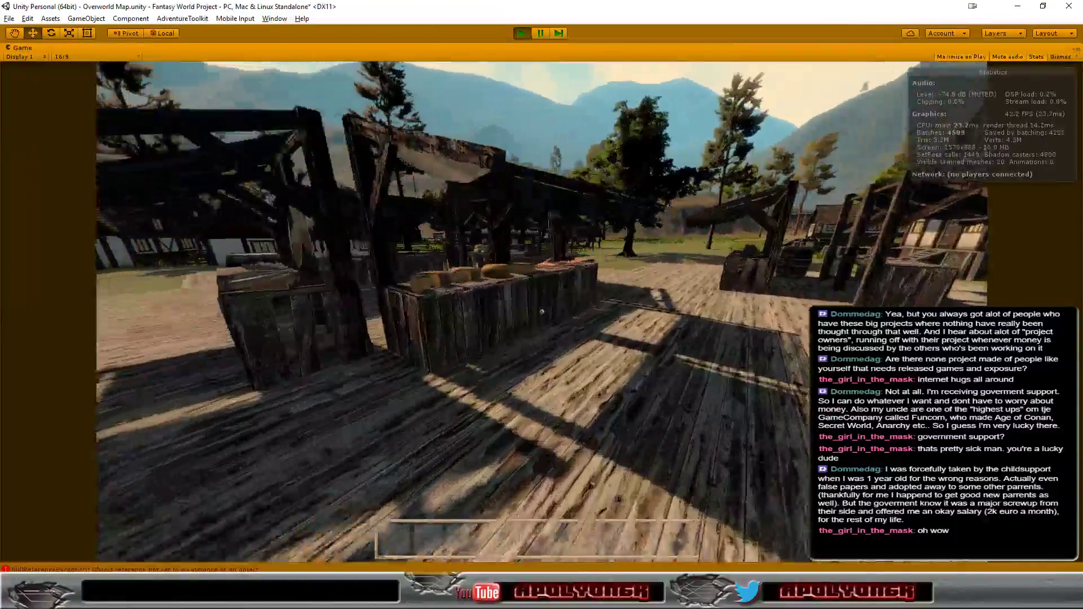
key("w")
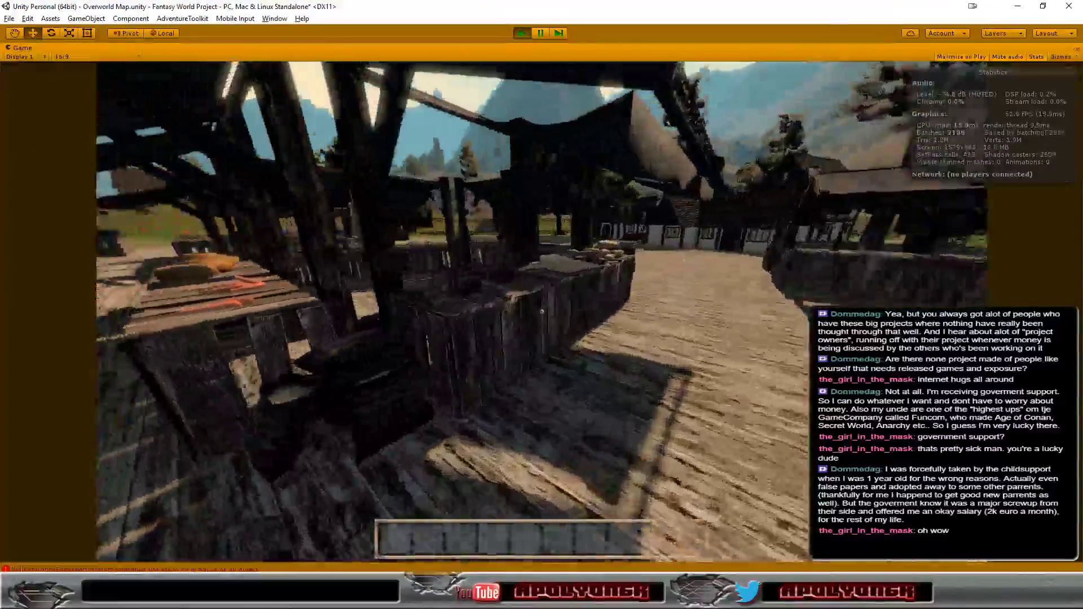
key("w")
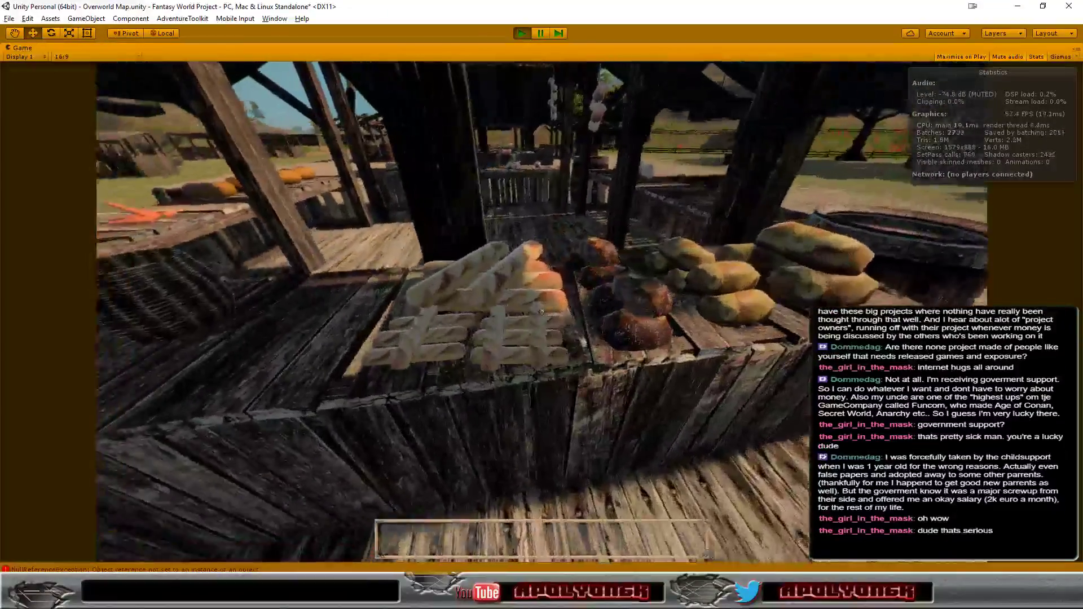
key("s")
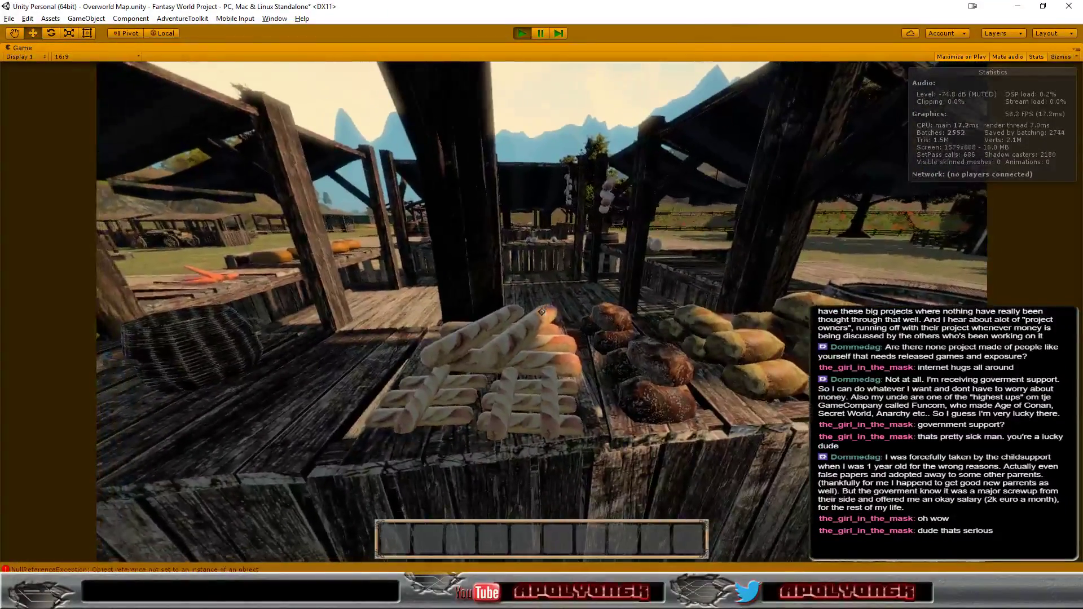
key("w")
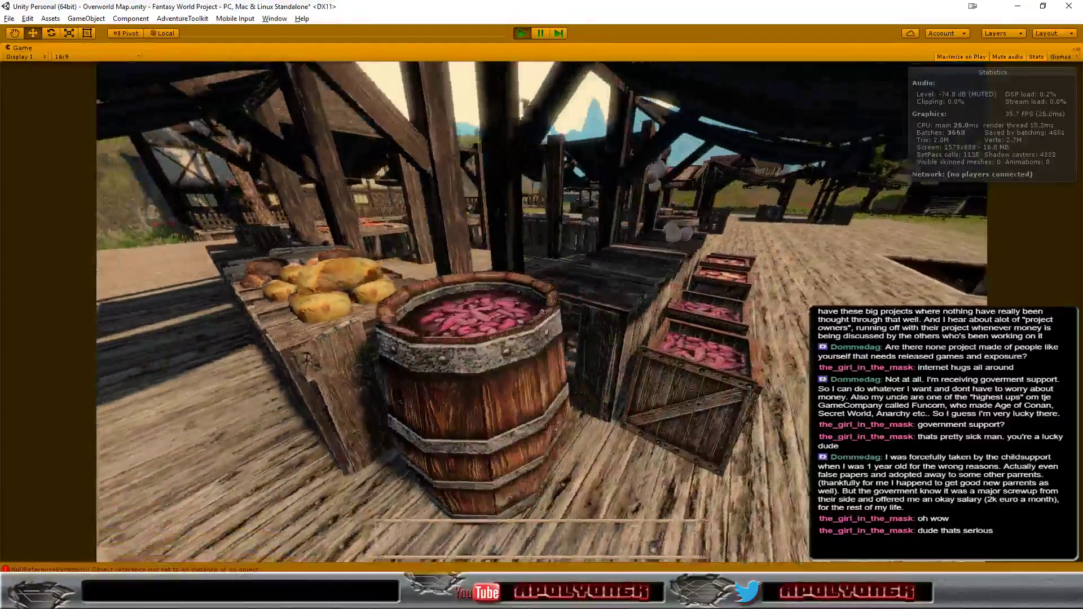
key("a")
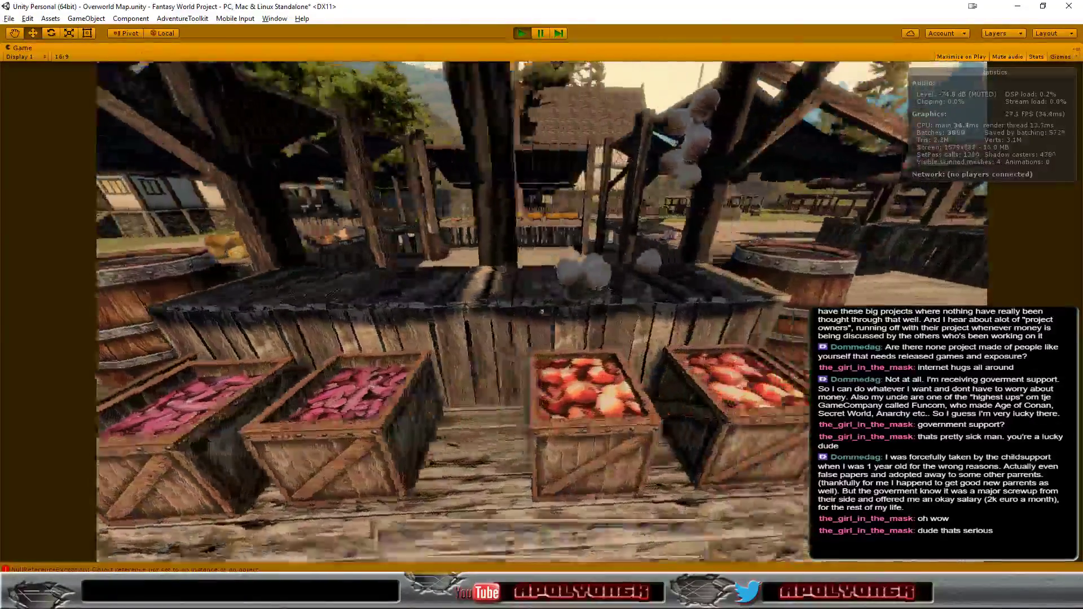
key("d")
key("w")
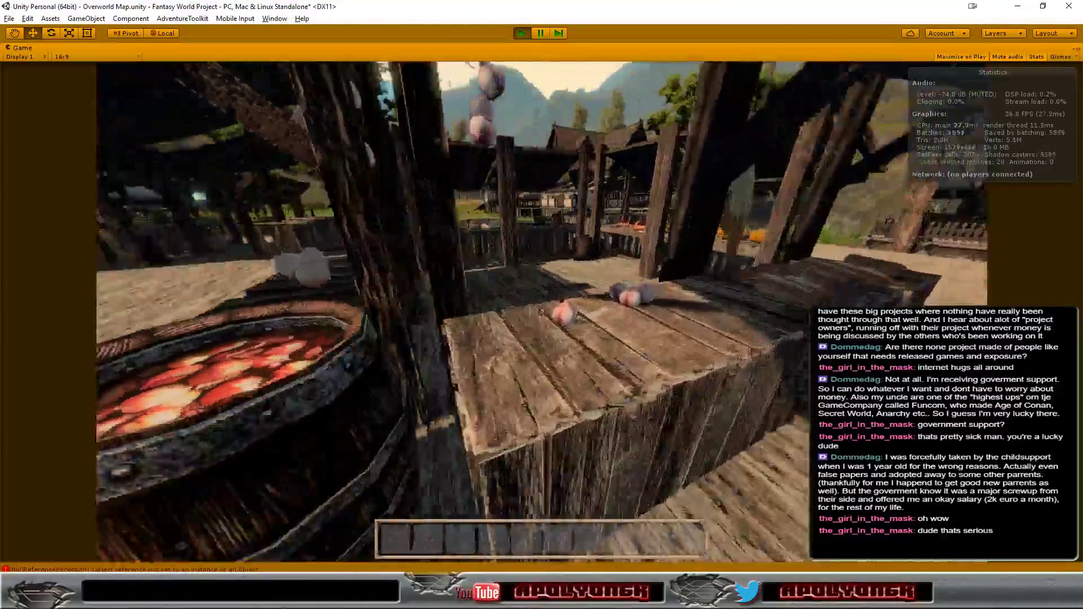
Step: Cross the plaza to the fruit stall and inspect the meat on the crate and table
key("a")
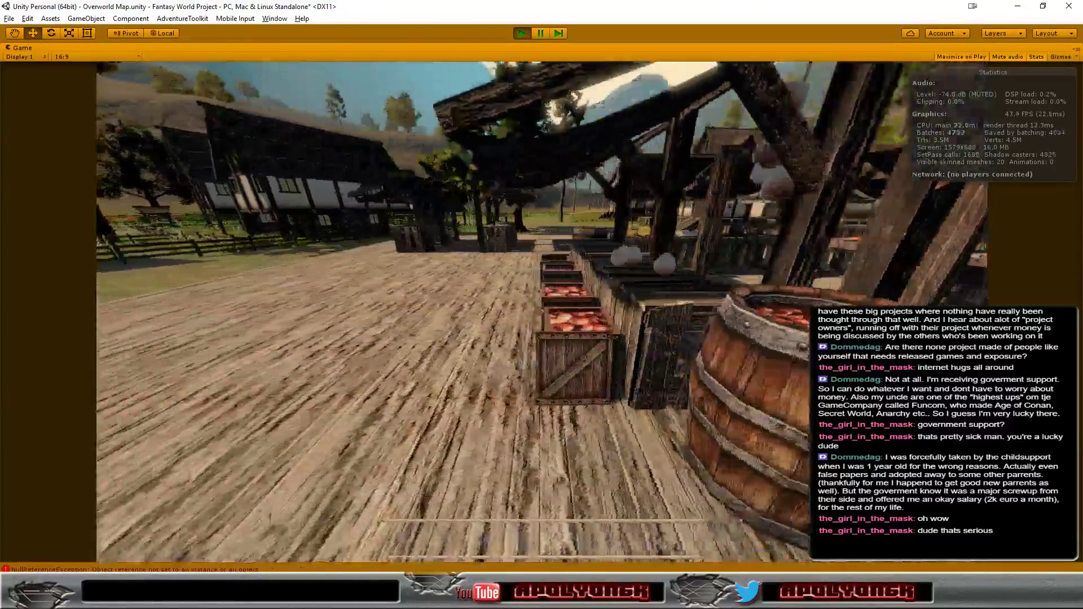
key("w")
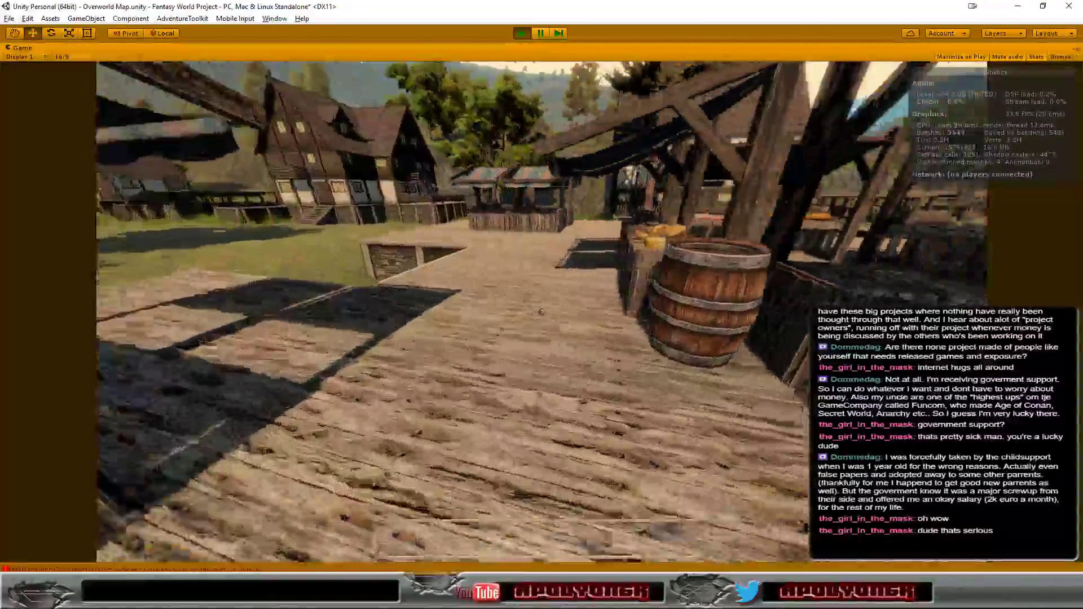
key("a")
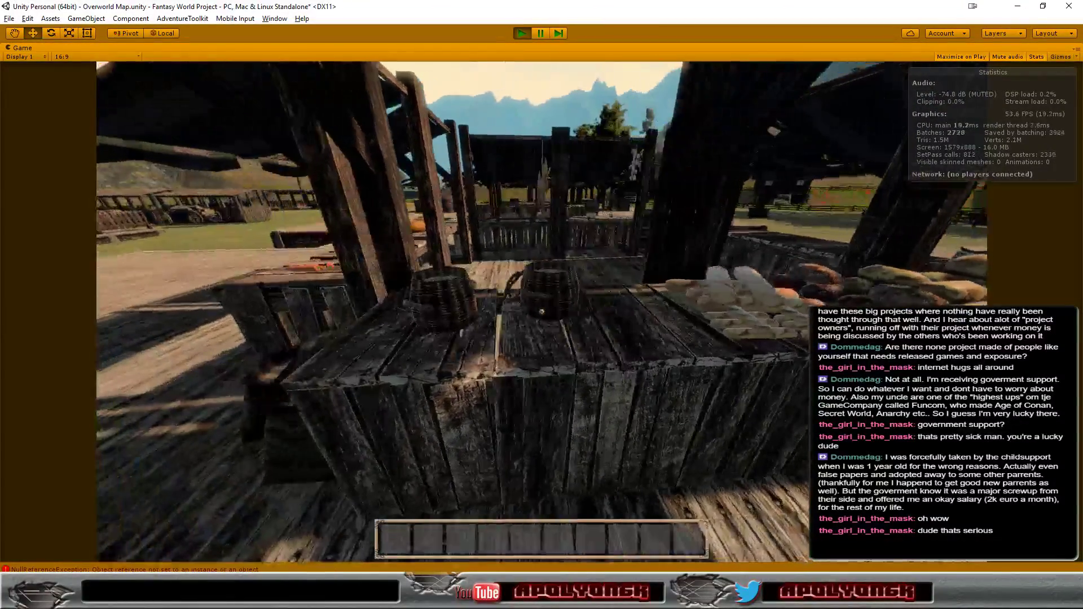
key("a")
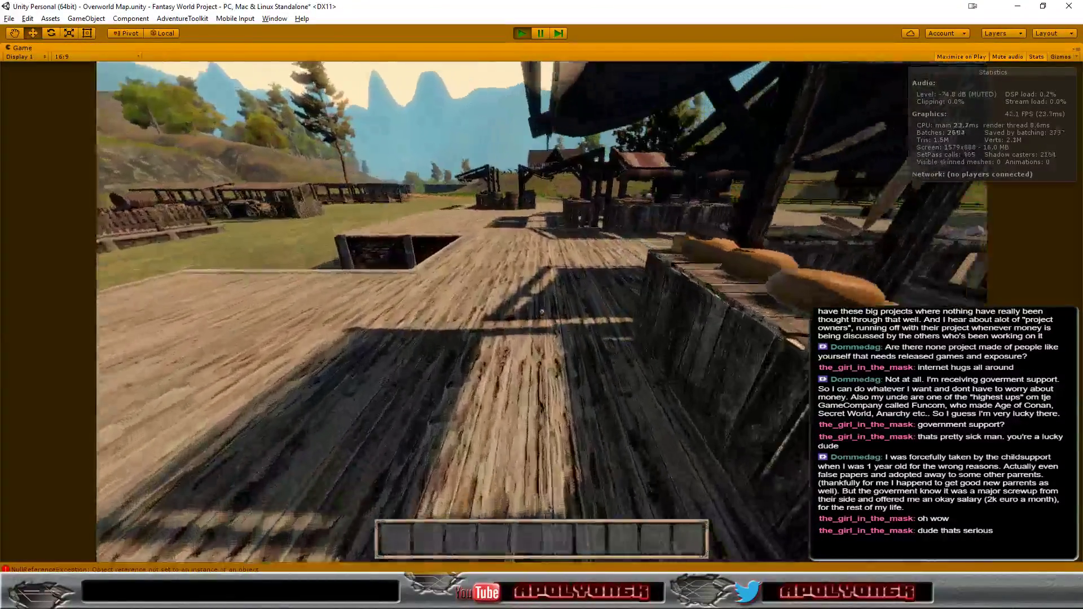
key("w")
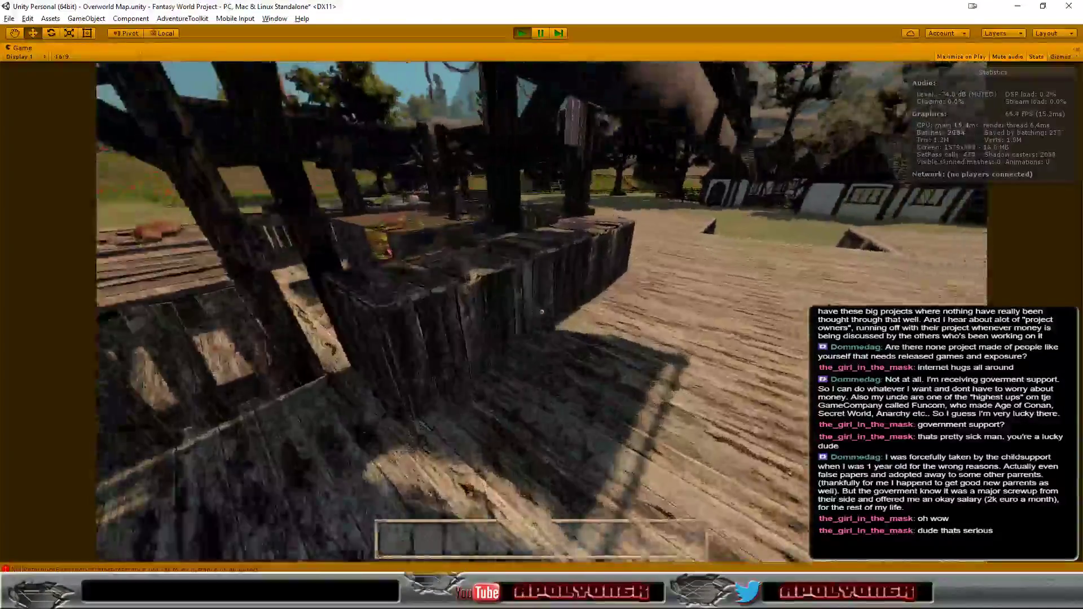
key("w")
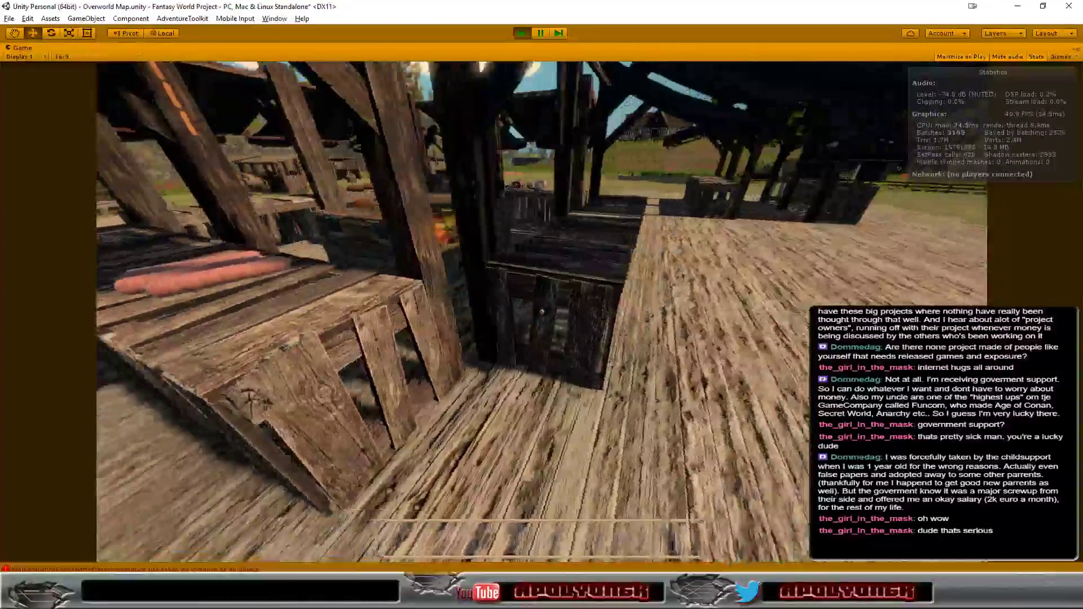
key("s")
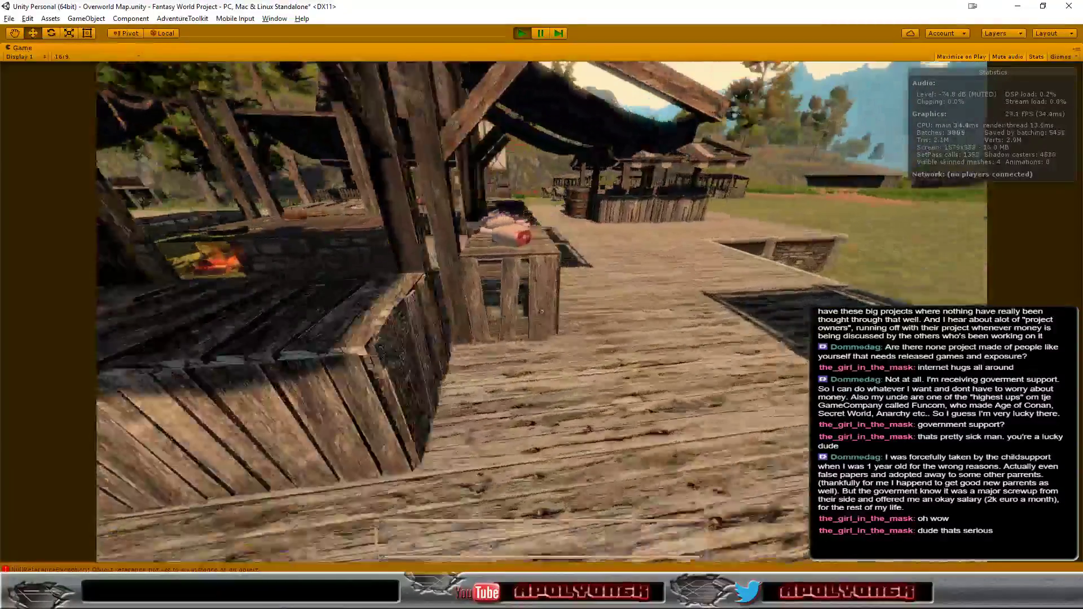
key("w")
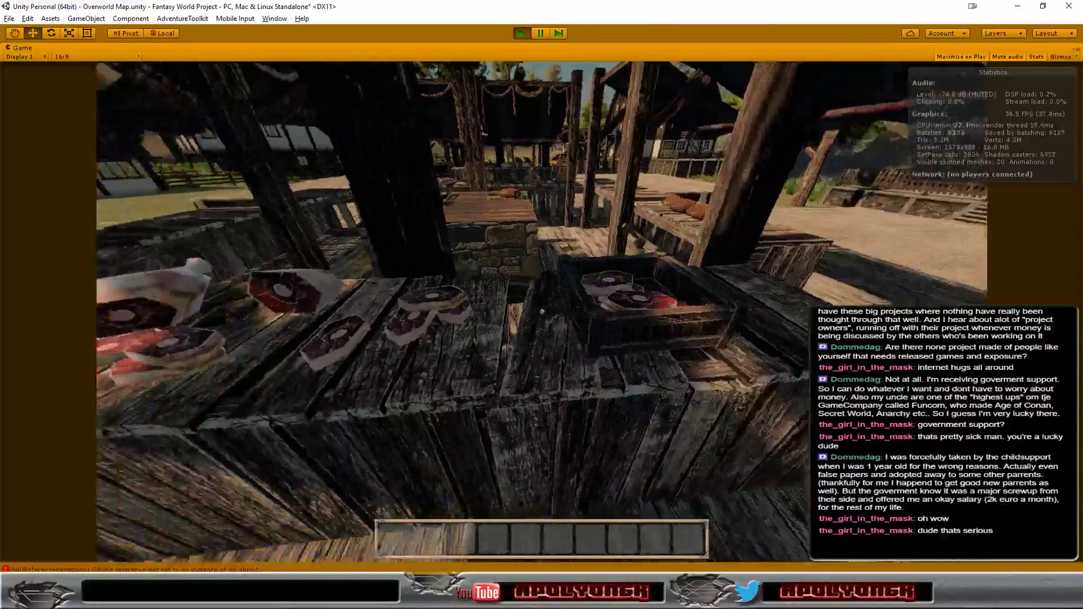
key("w")
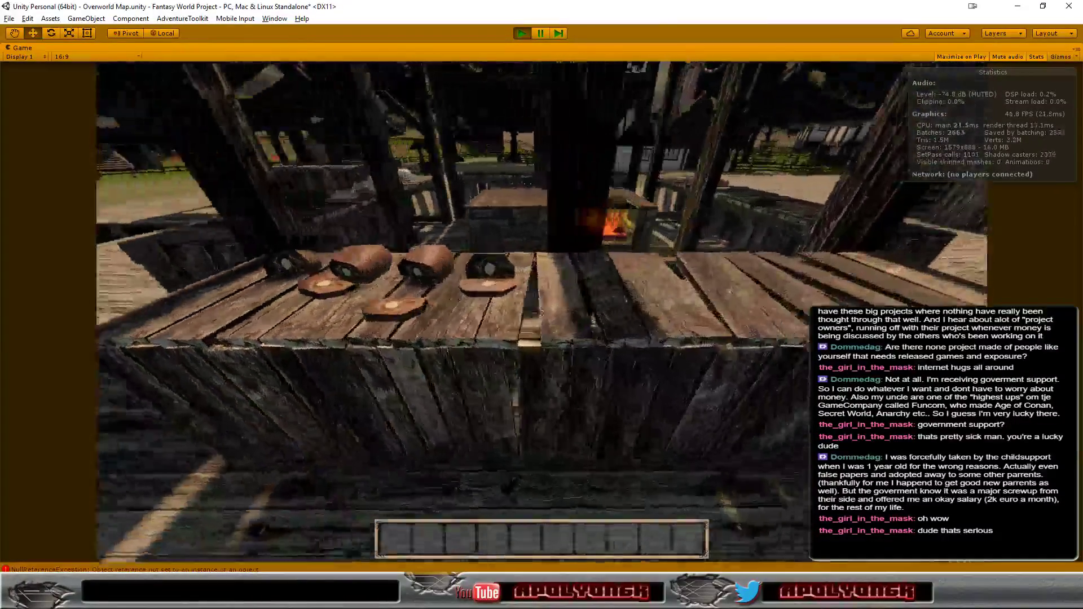
Step: Cross the wooden plaza to a stall counter and circle it to the apple barrel
key("w")
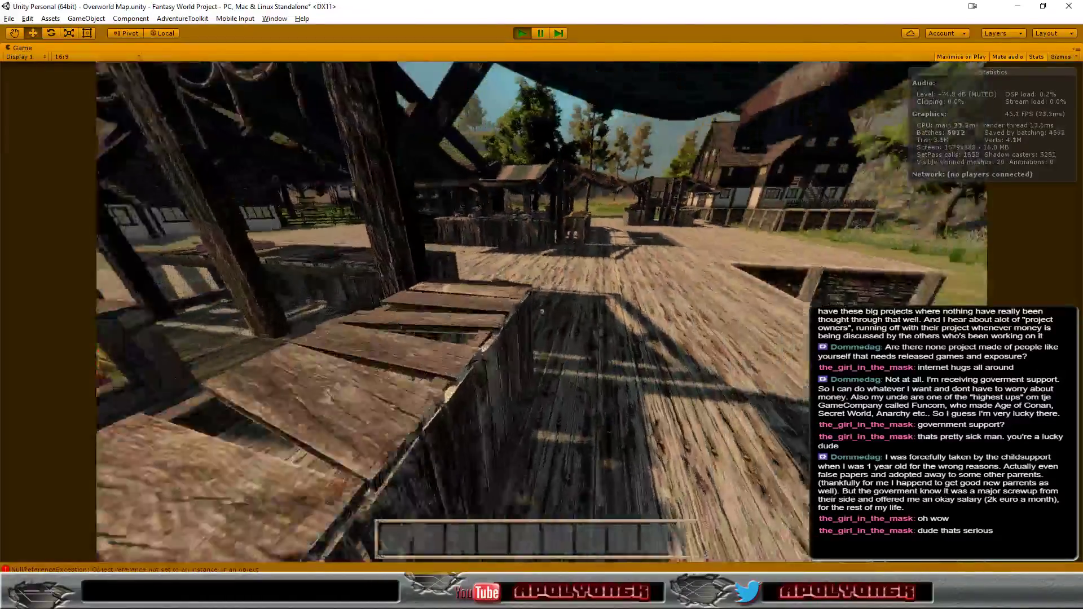
key("w")
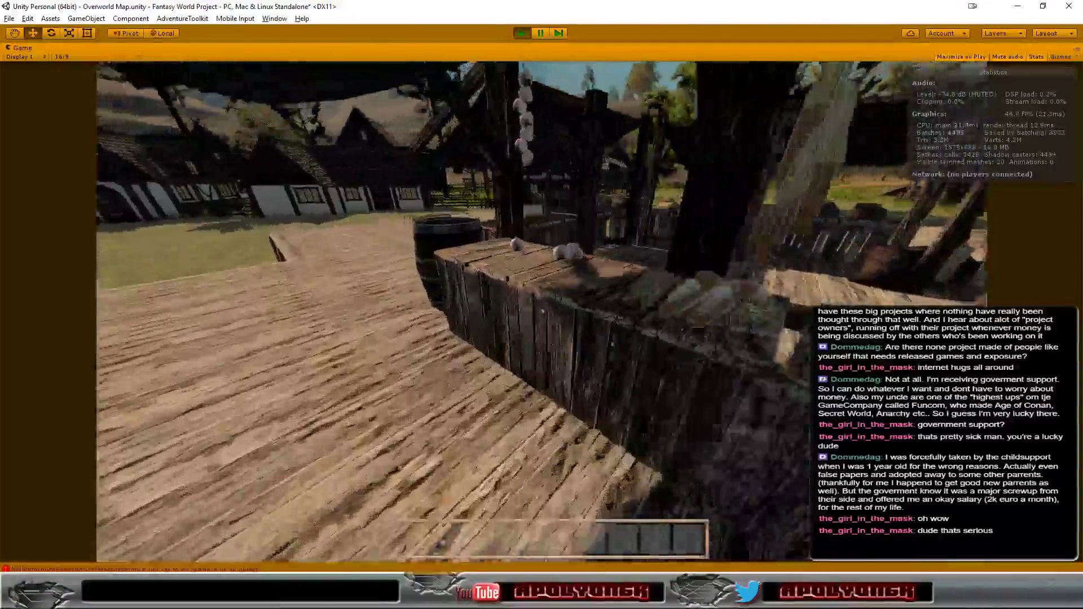
key("w")
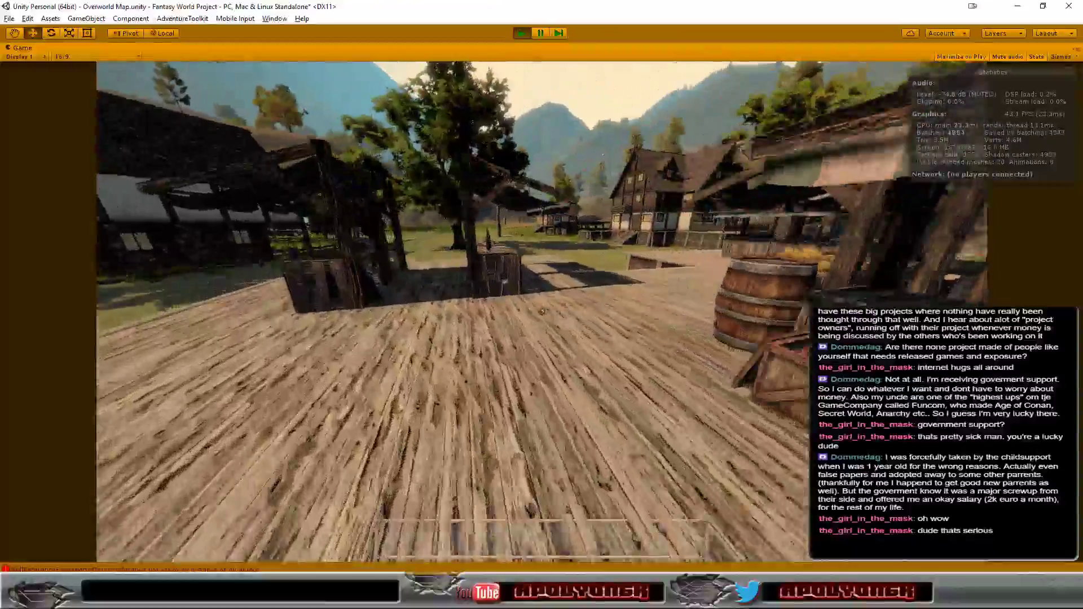
key("w")
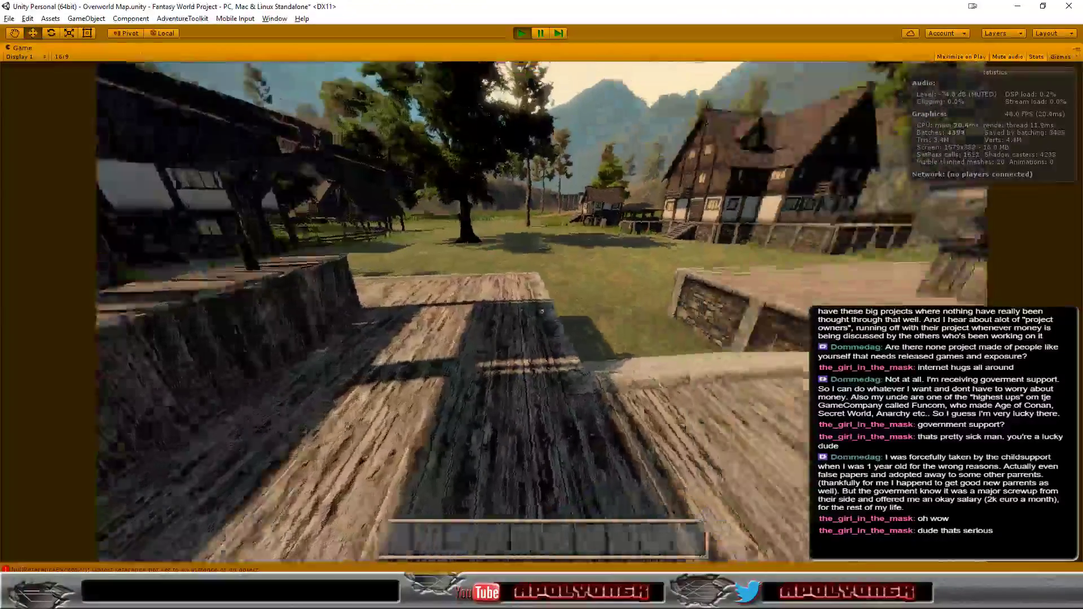
key("w")
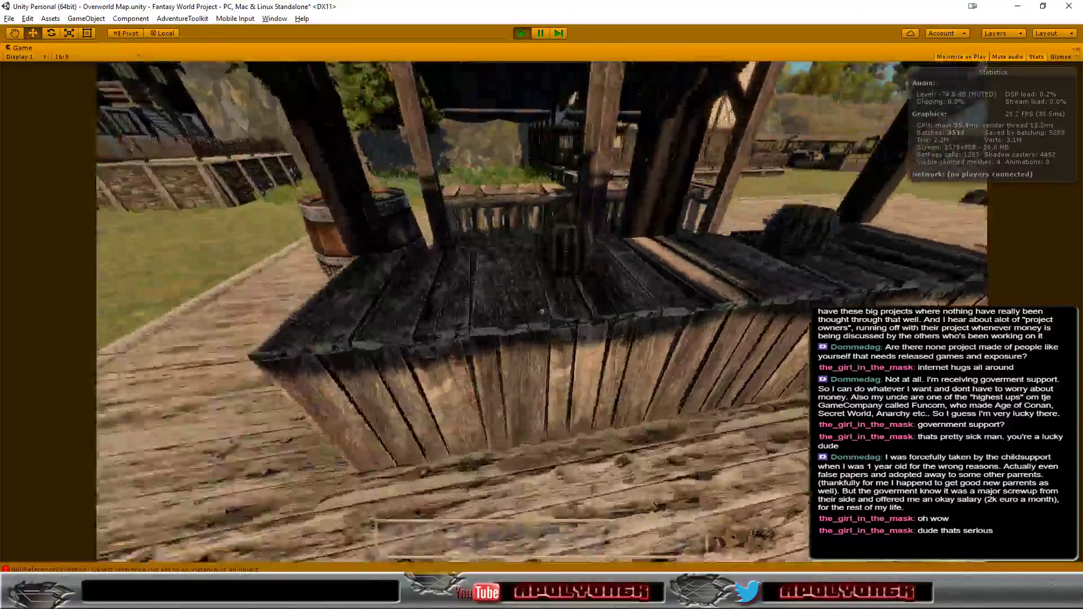
key("a")
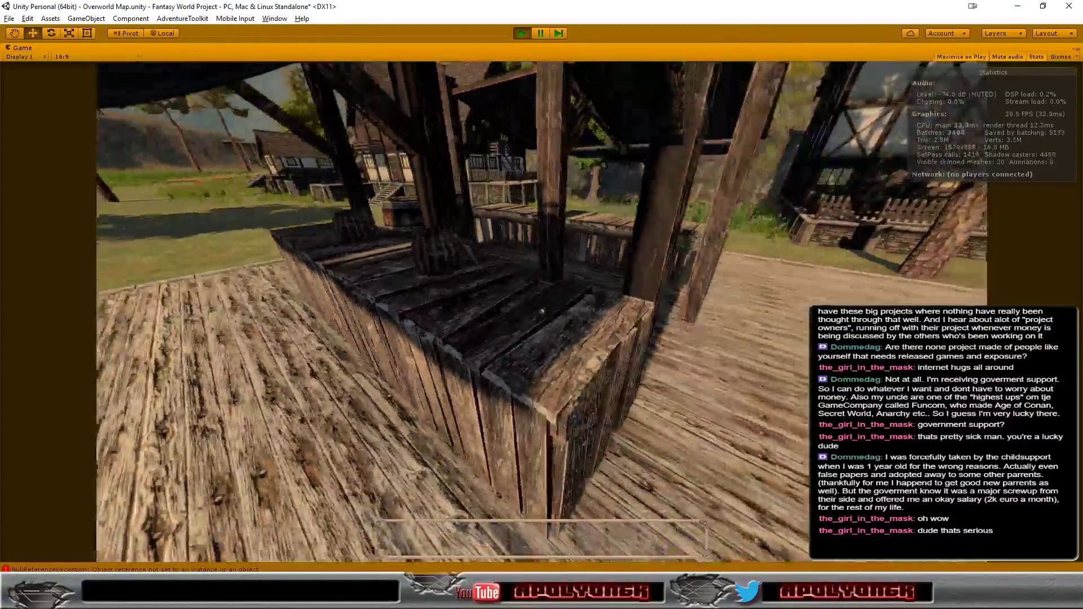
key("w")
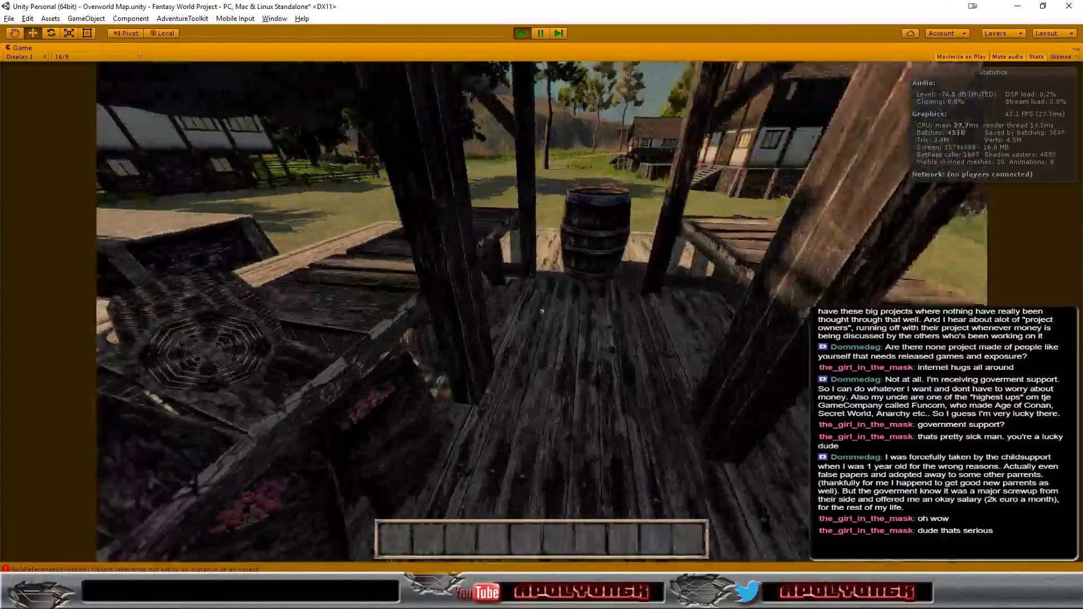
key("w")
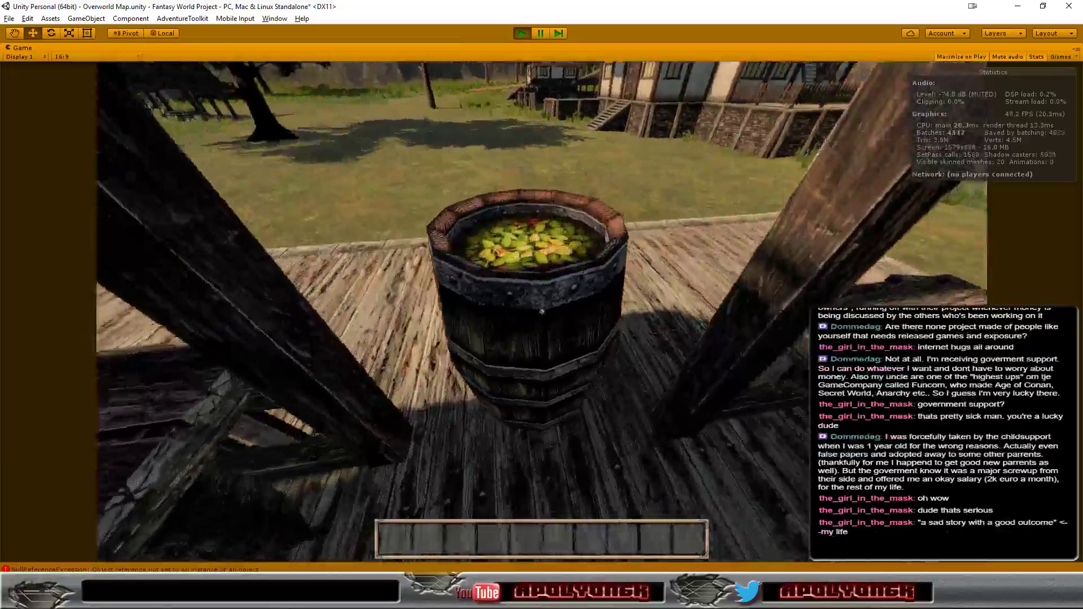
key("w")
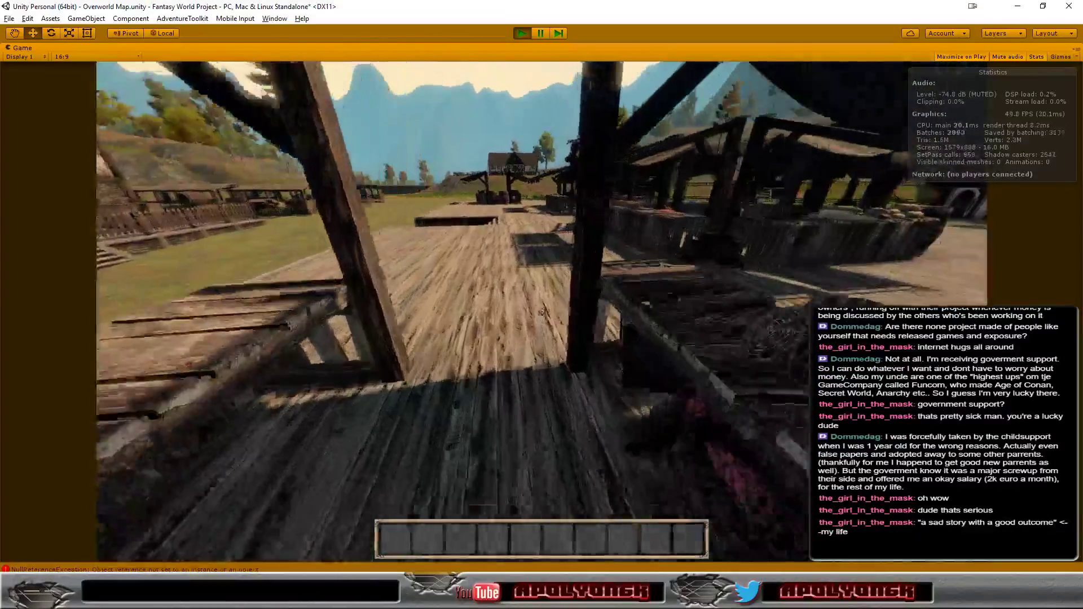
key("w")
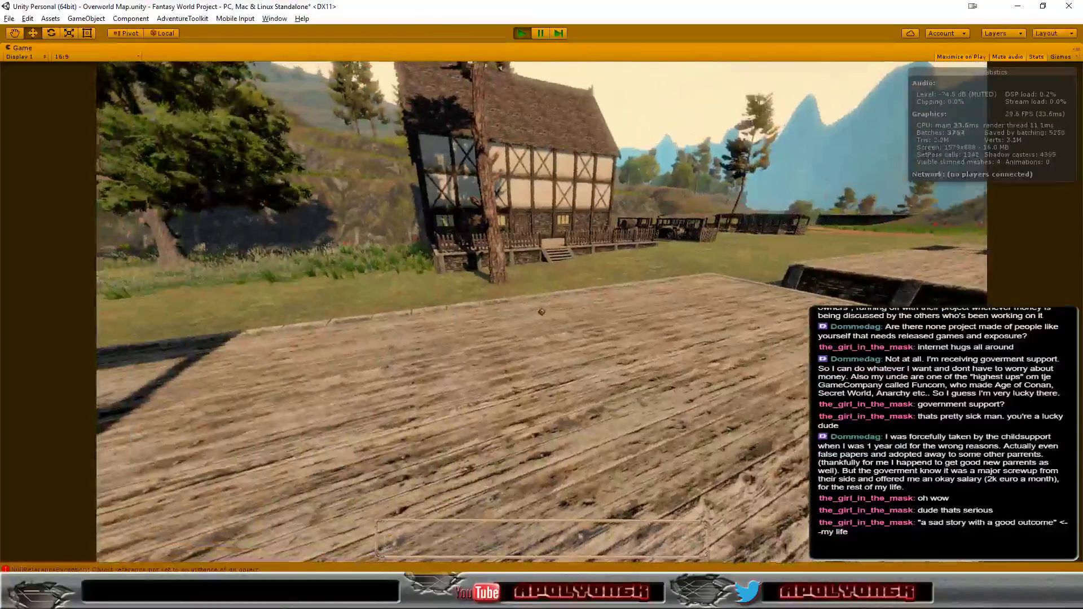
Step: Walk past the bread stall and pavilion to look into another stall's crates and fish crate
key("w")
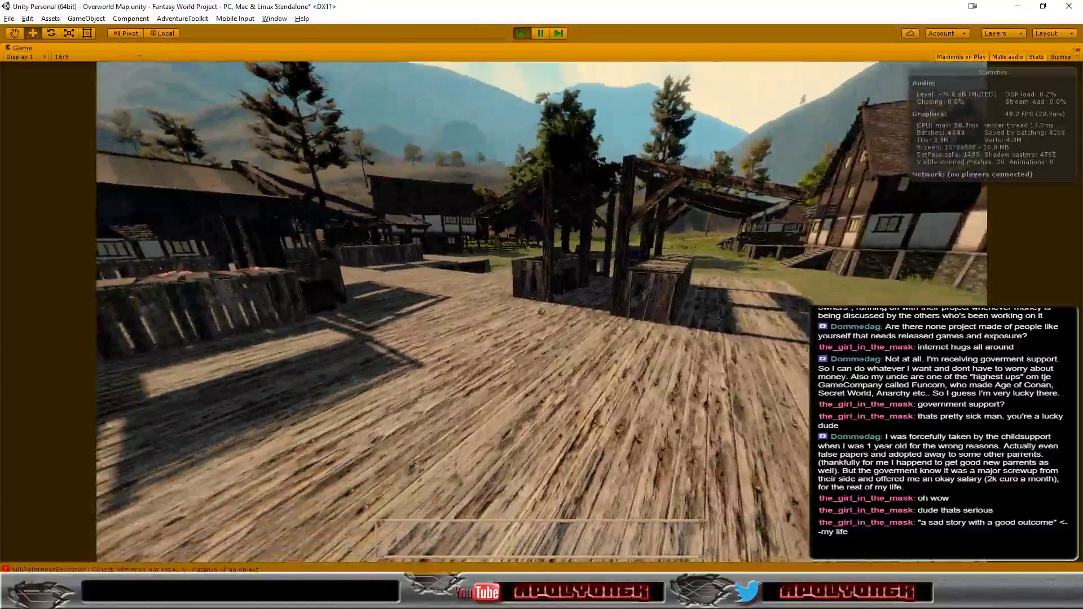
key("w")
key("w")
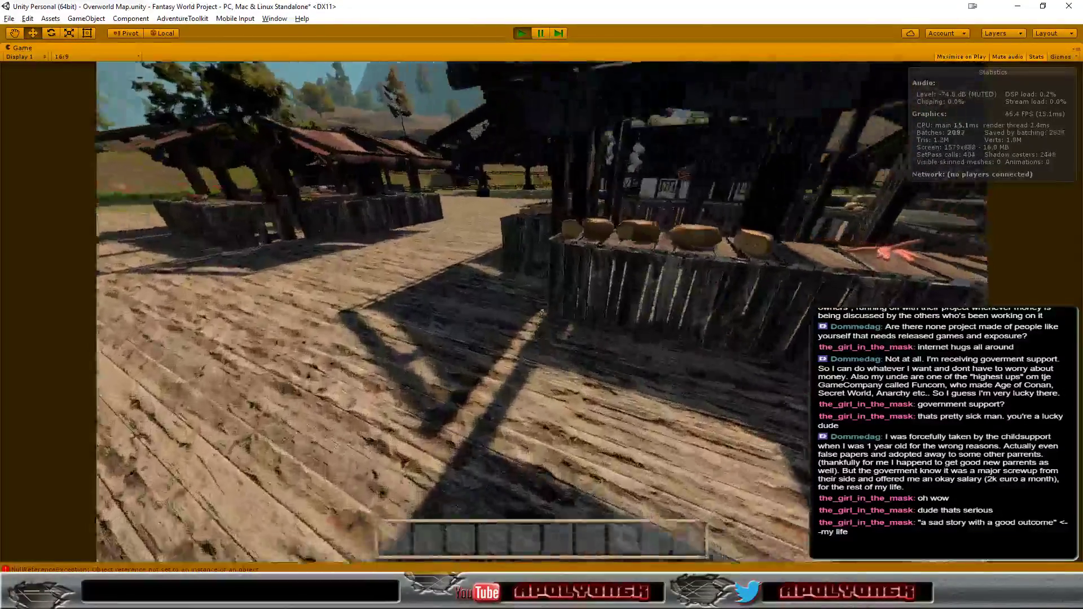
key("w")
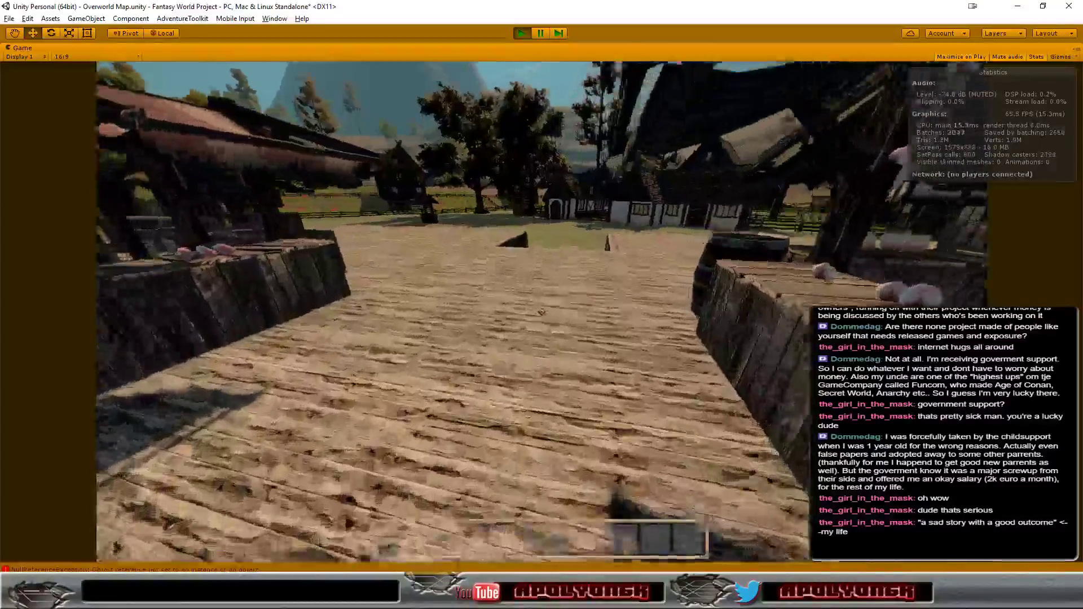
key("w")
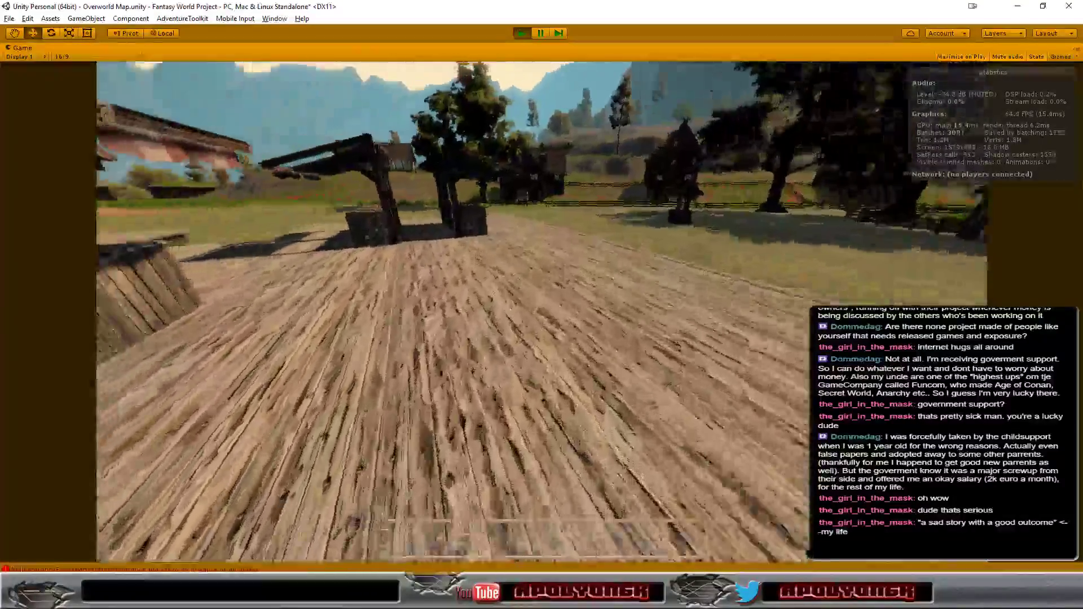
key("w")
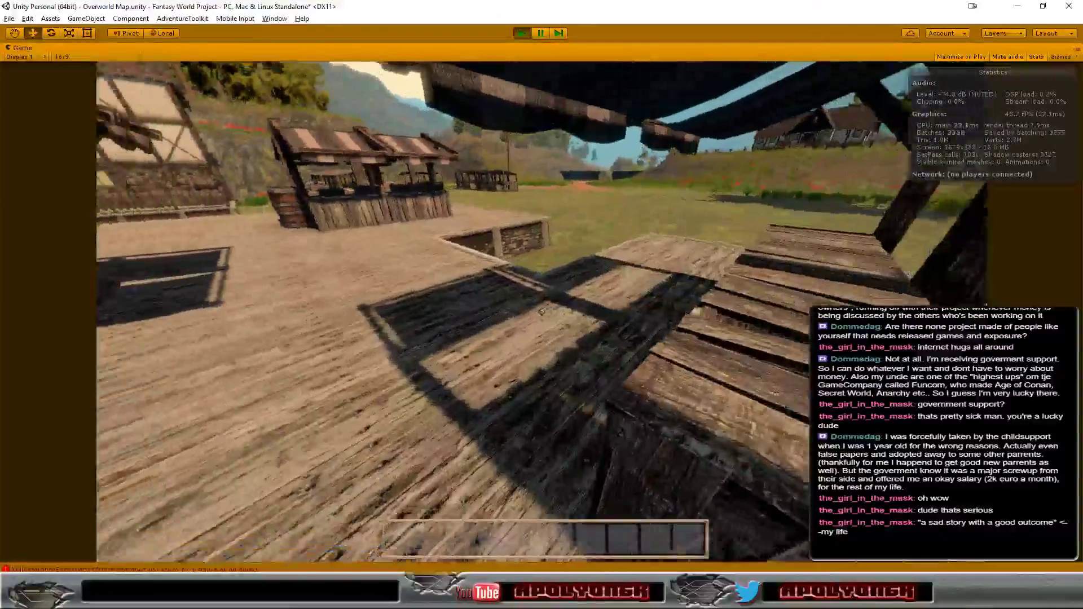
key("w")
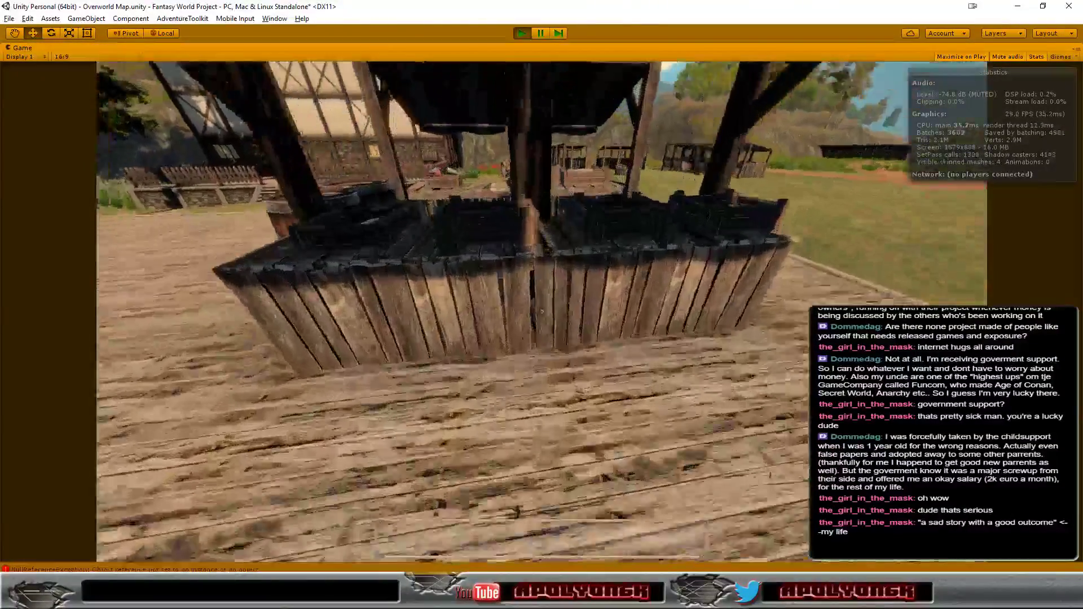
key("space")
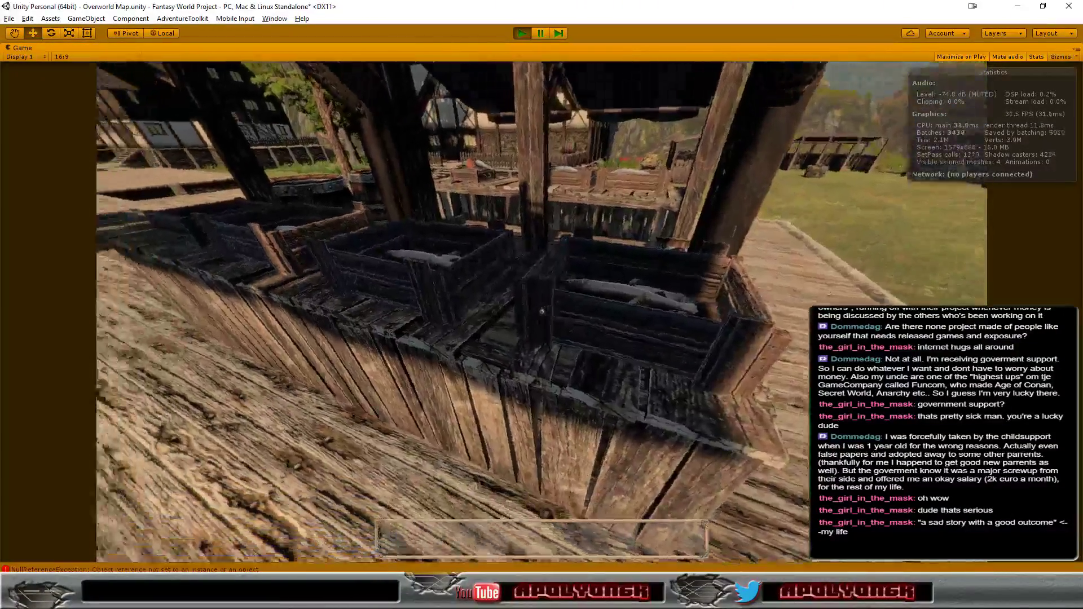
key("s")
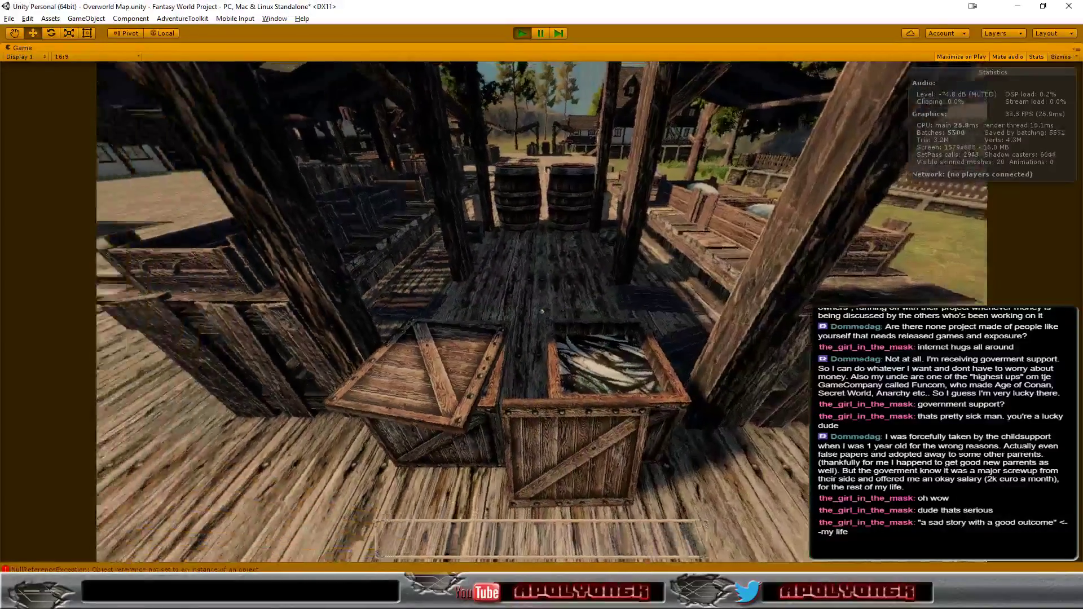
key("w")
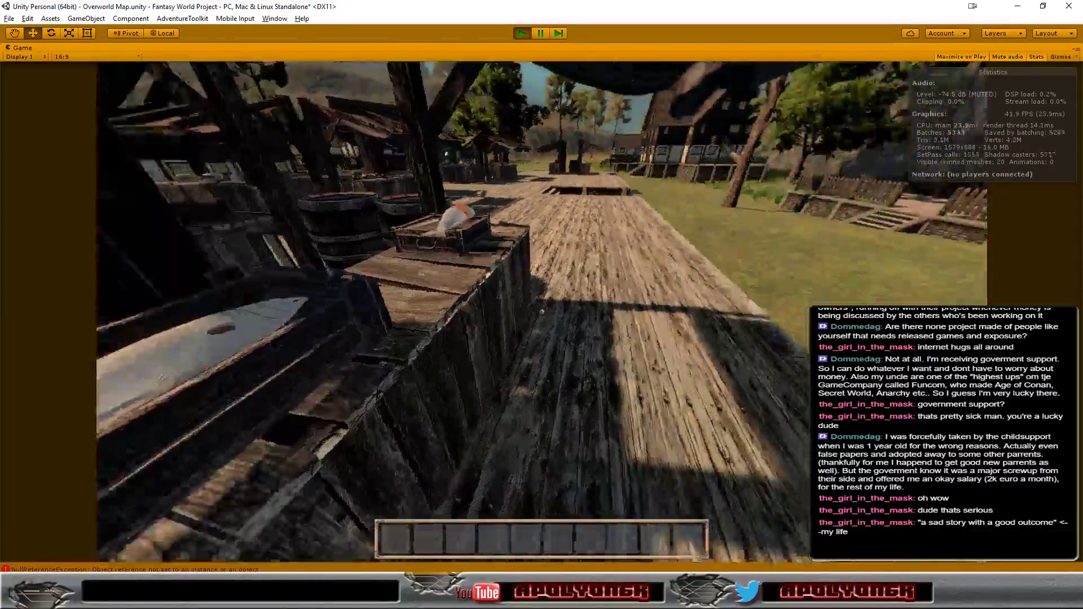
key("s")
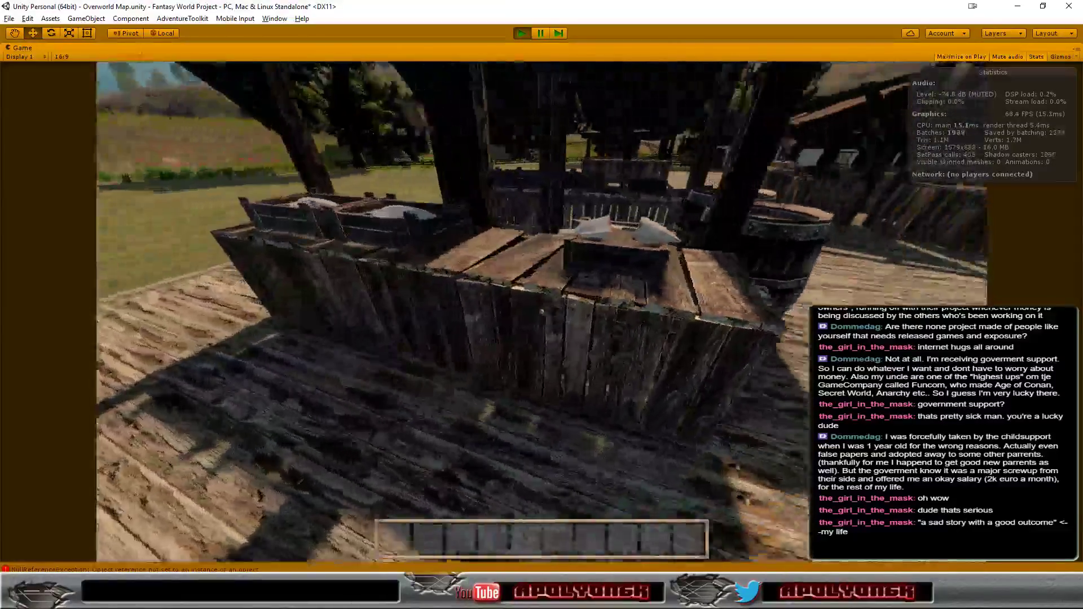
key("s")
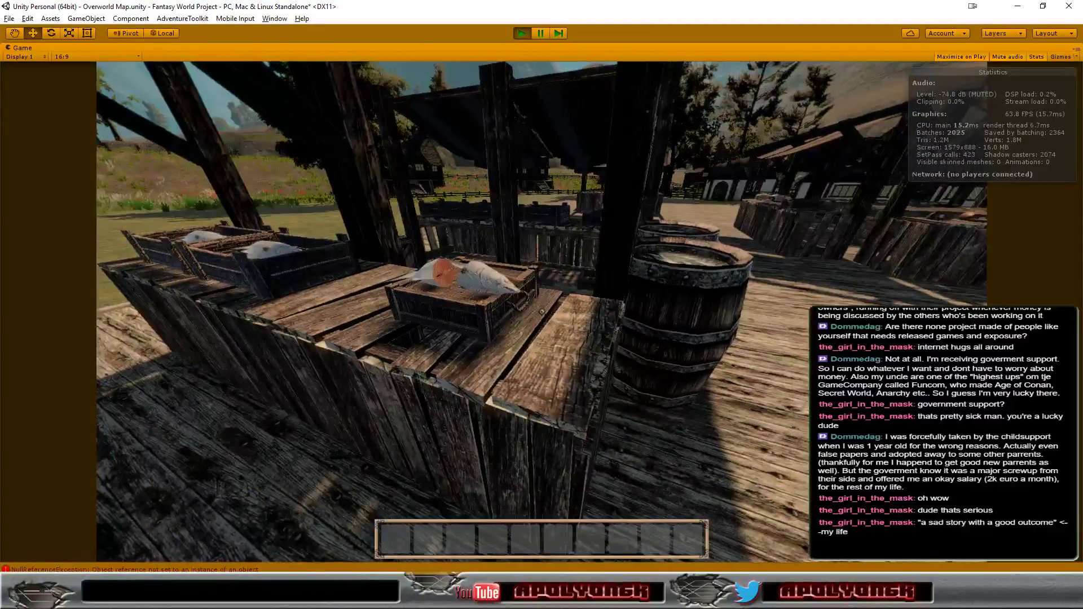
Step: Follow the boardwalk past the meat counter up to the bread and cheese counter
key("w")
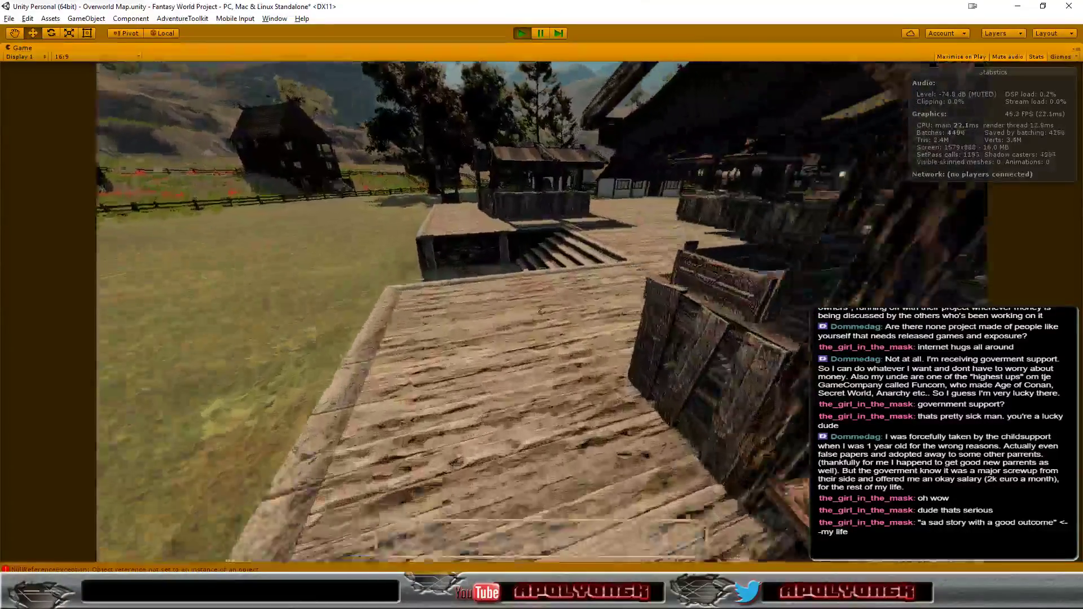
key("w")
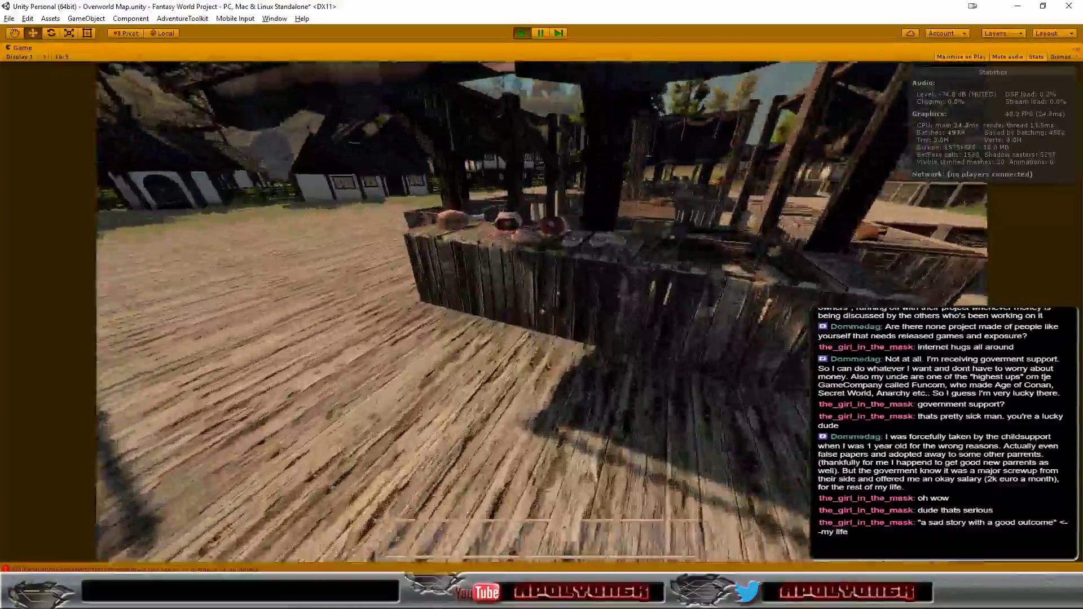
key("w")
key("a")
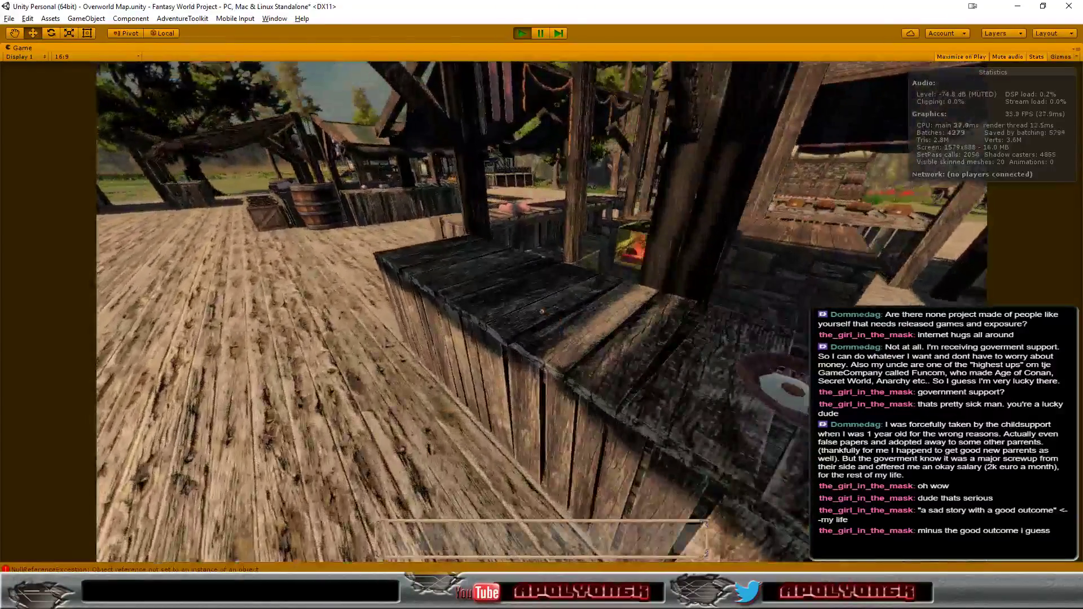
key("s")
key("w")
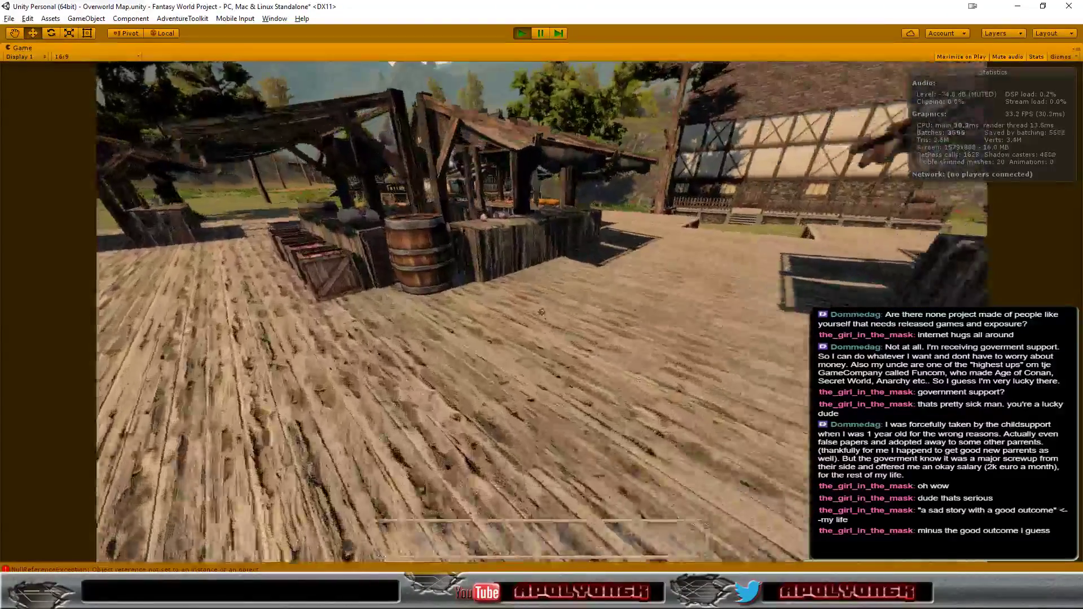
key("s")
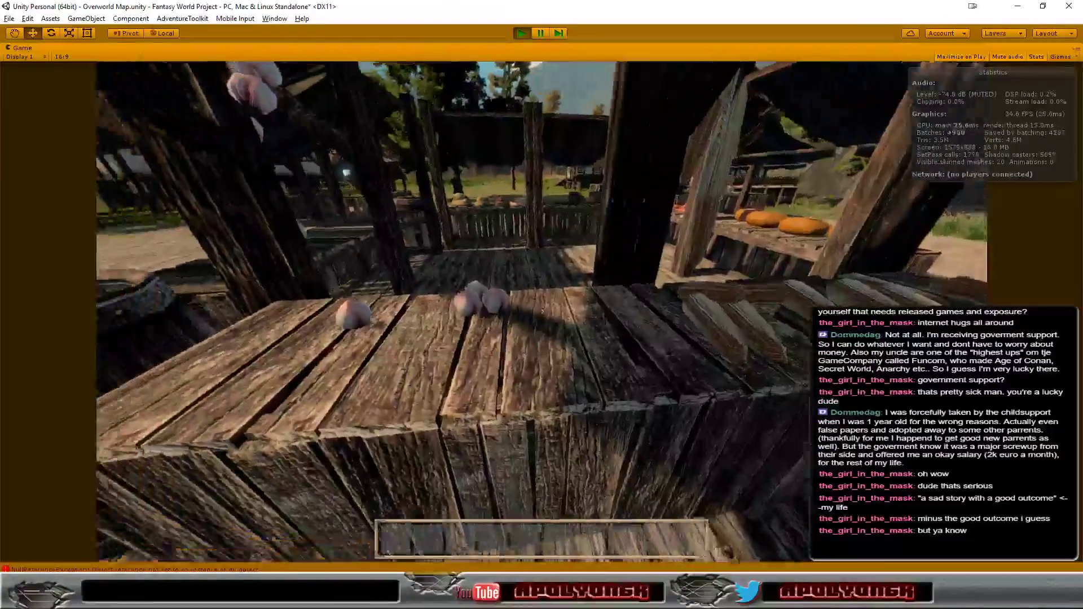
key("w")
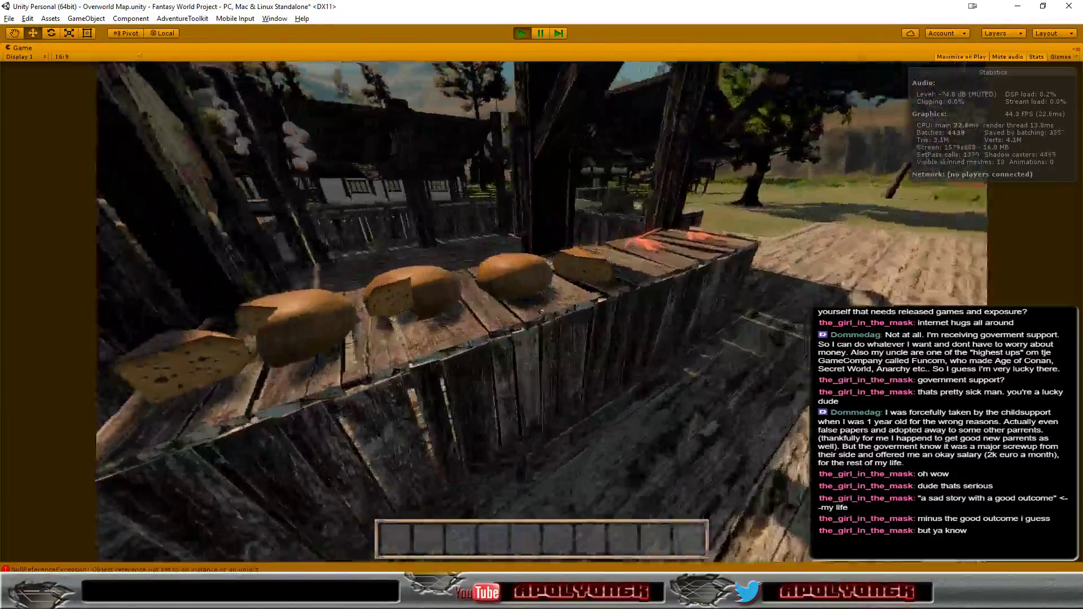
key("a")
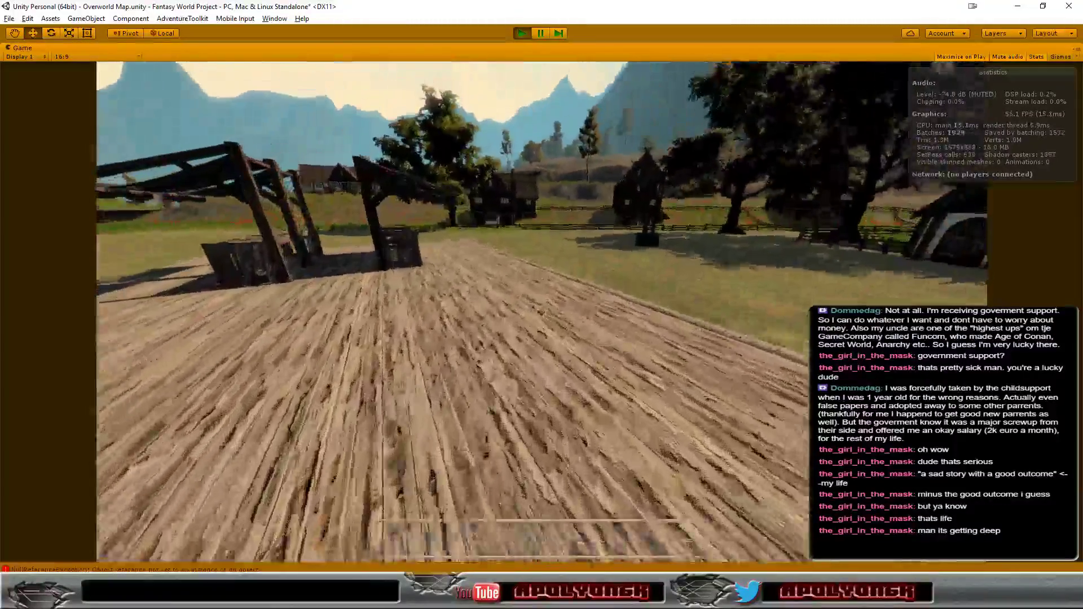
Step: Drop onto the market deck and walk across it to the barrel and stall
key("w")
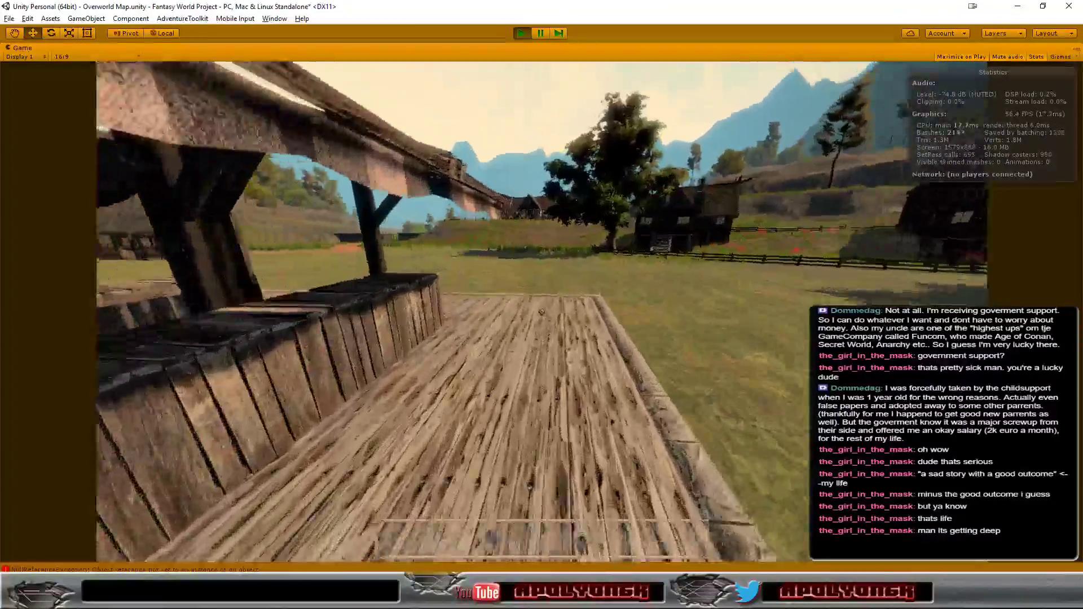
key("w")
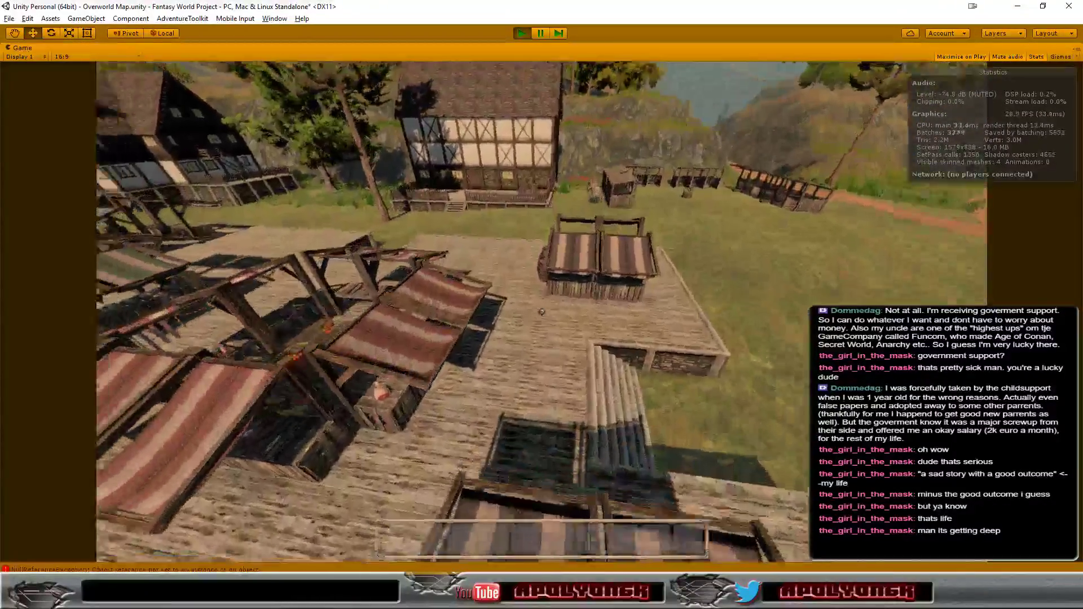
key("w")
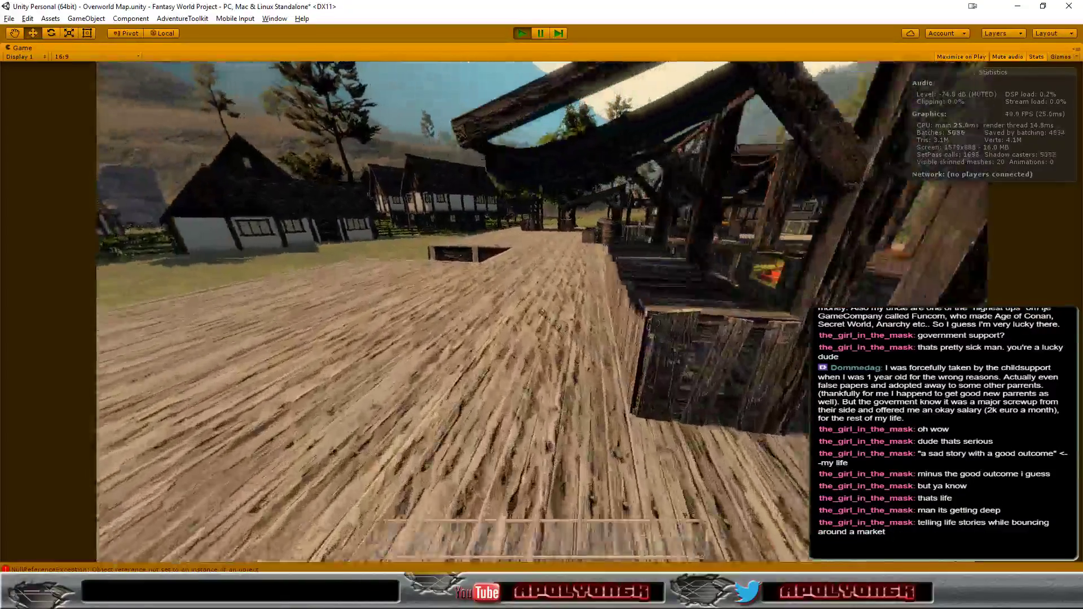
key("w")
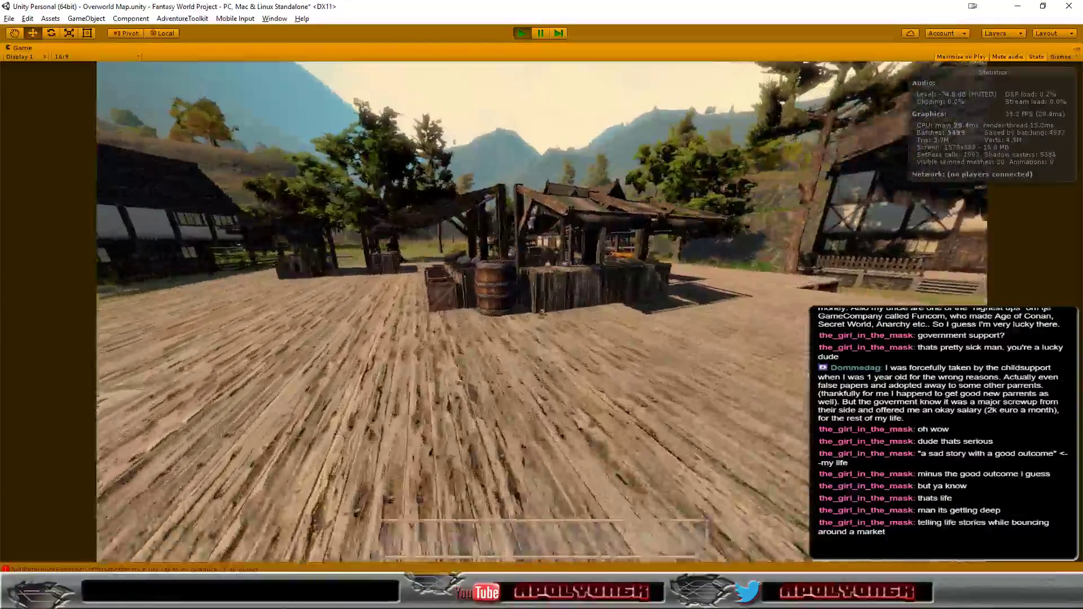
key("w")
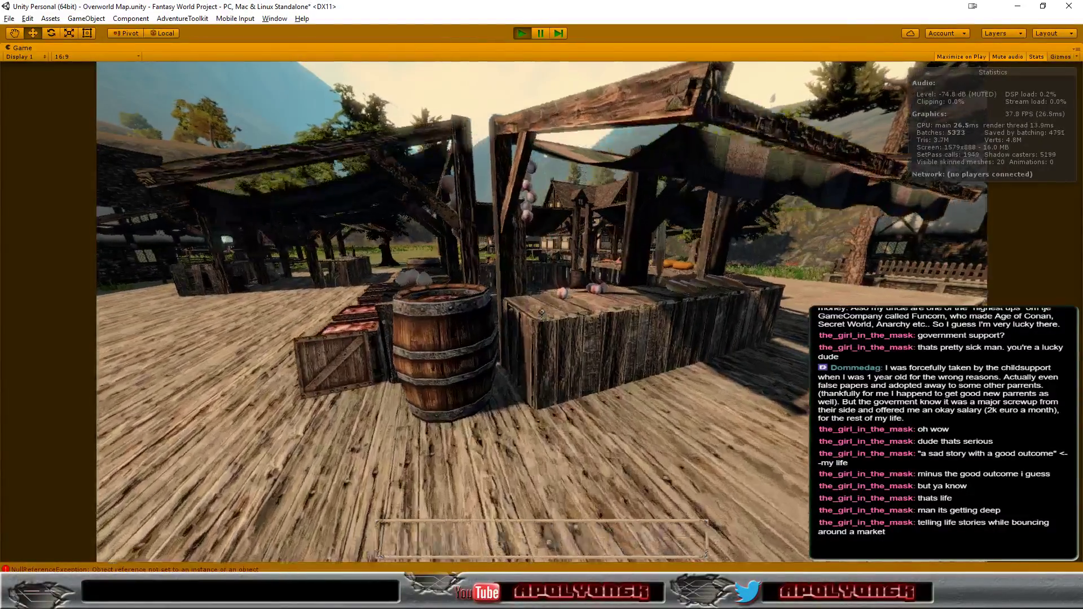
Step: Jump above the stall roofs, climb the raised stall platform, then drop back onto the deck
key("w")
key("space")
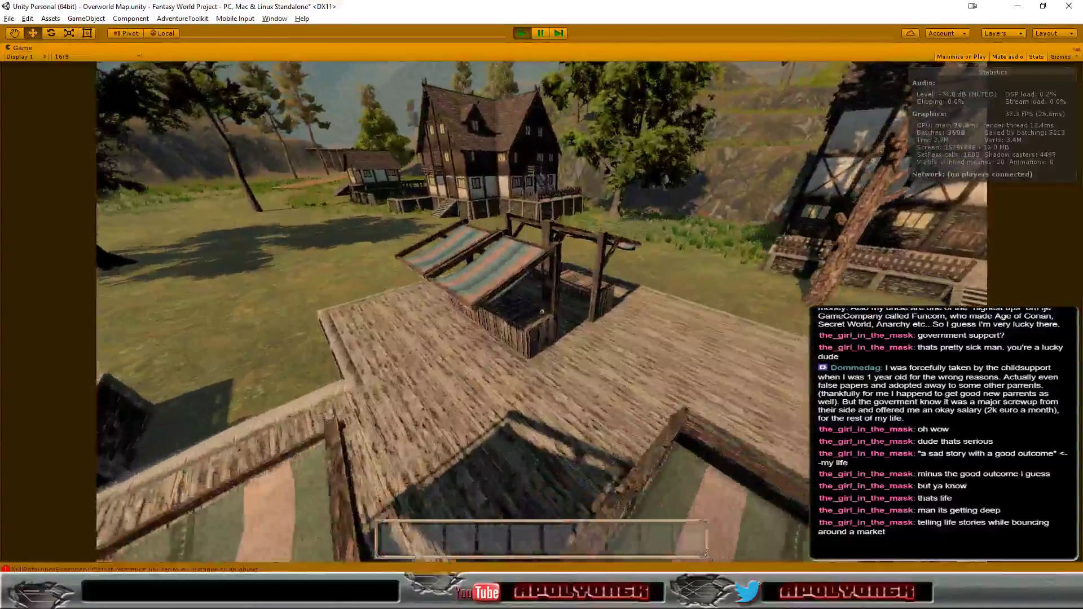
key("w")
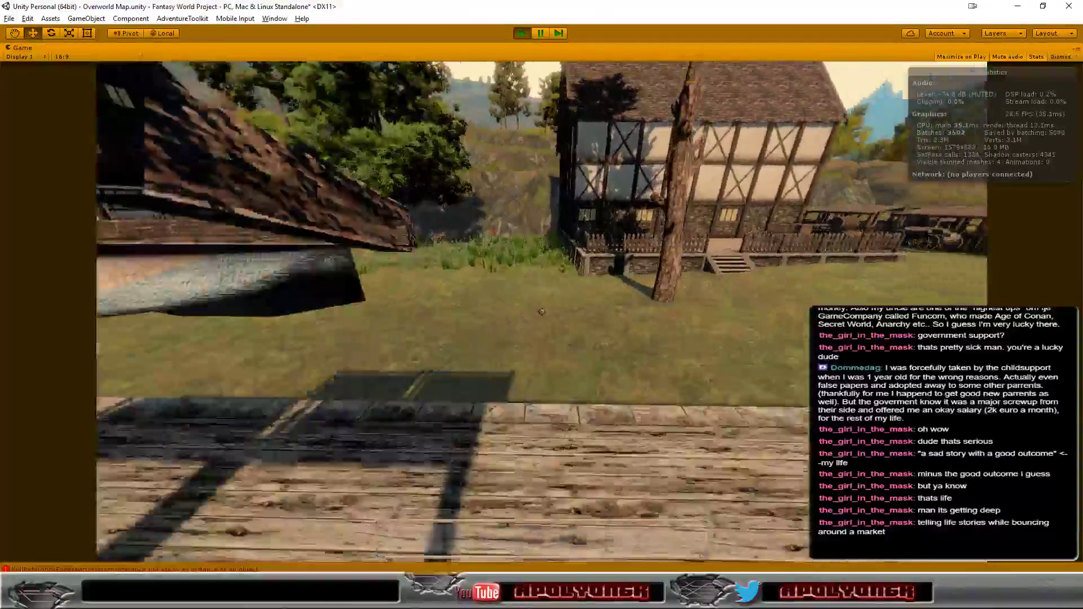
key("w")
key("space")
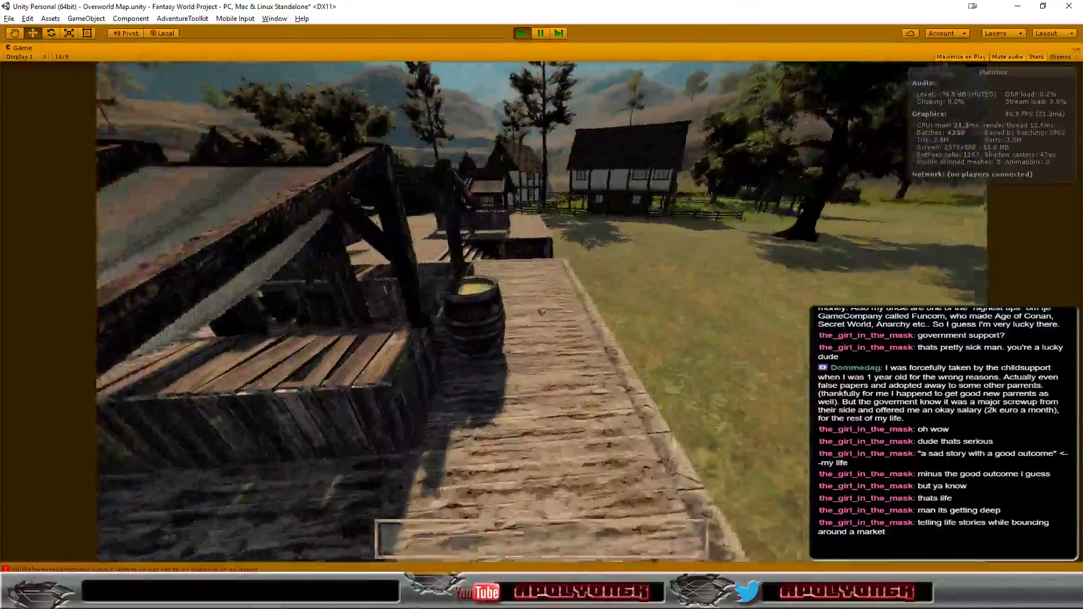
key("w")
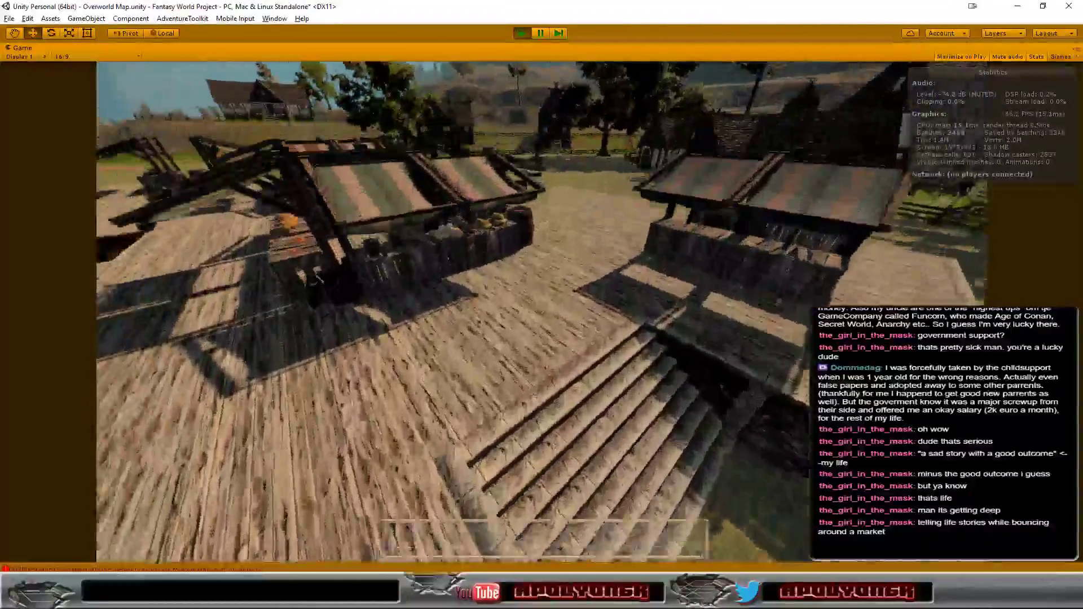
key("w")
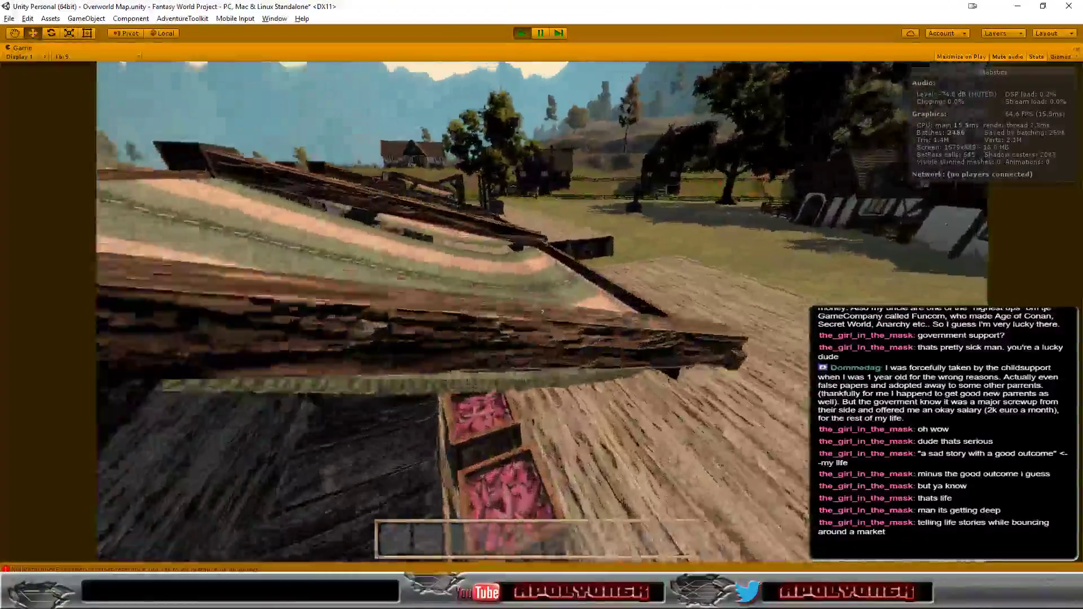
key("w")
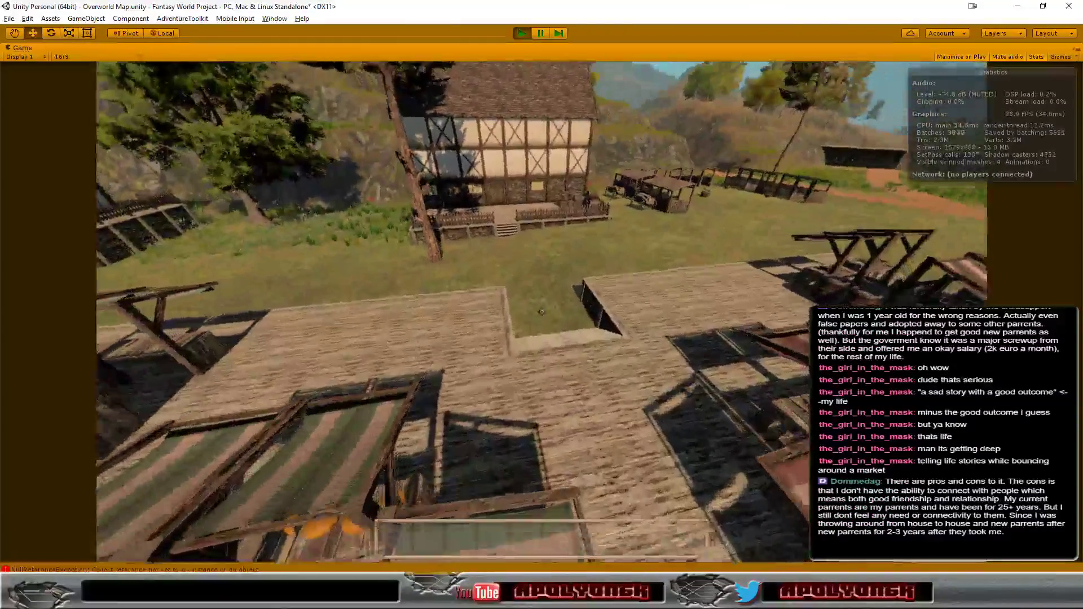
key("w")
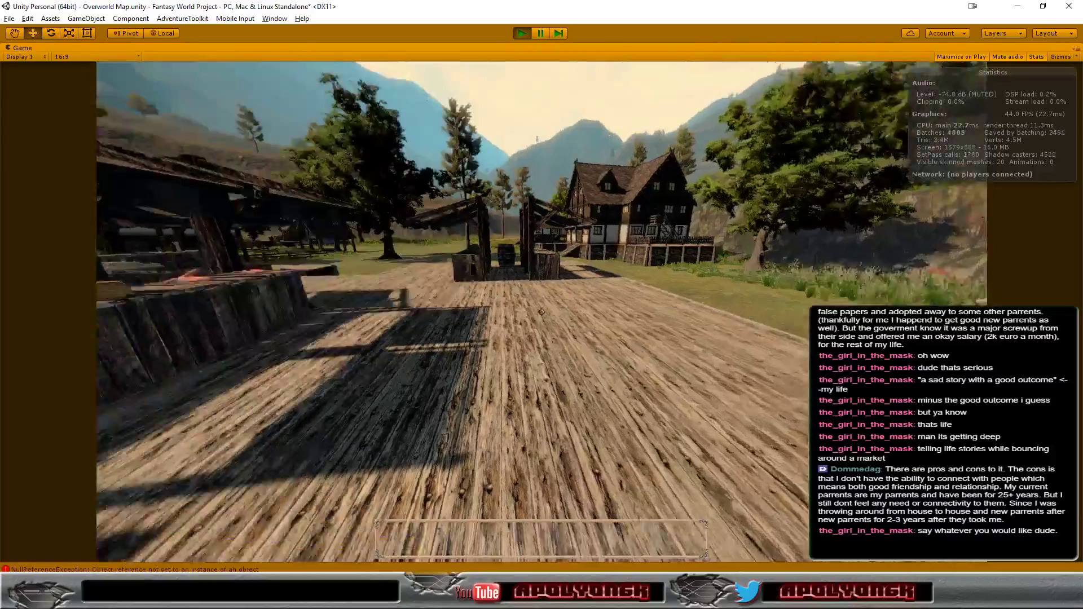
key("w")
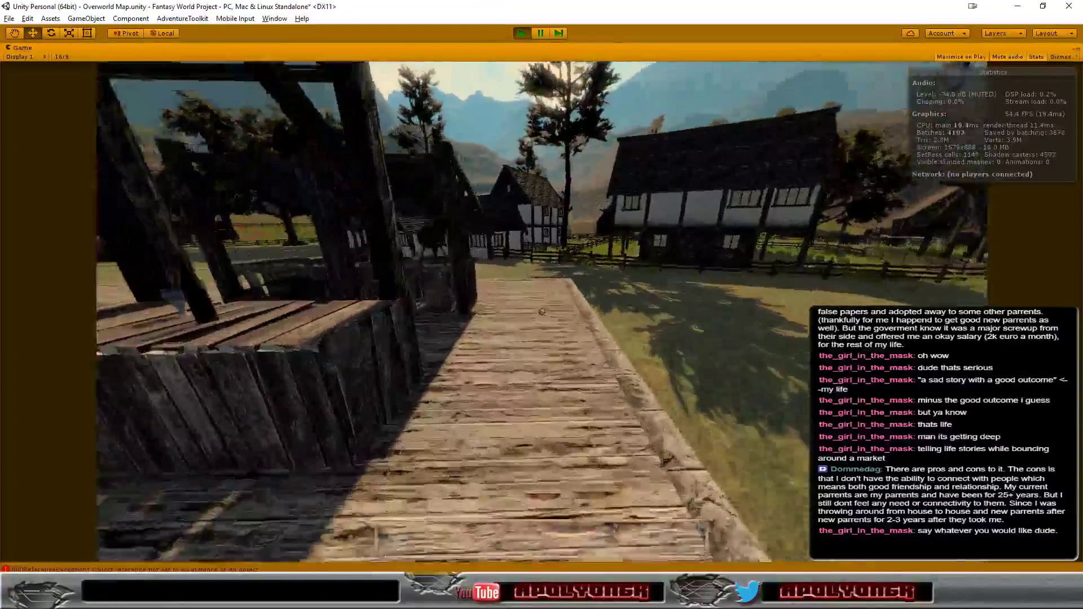
key("w")
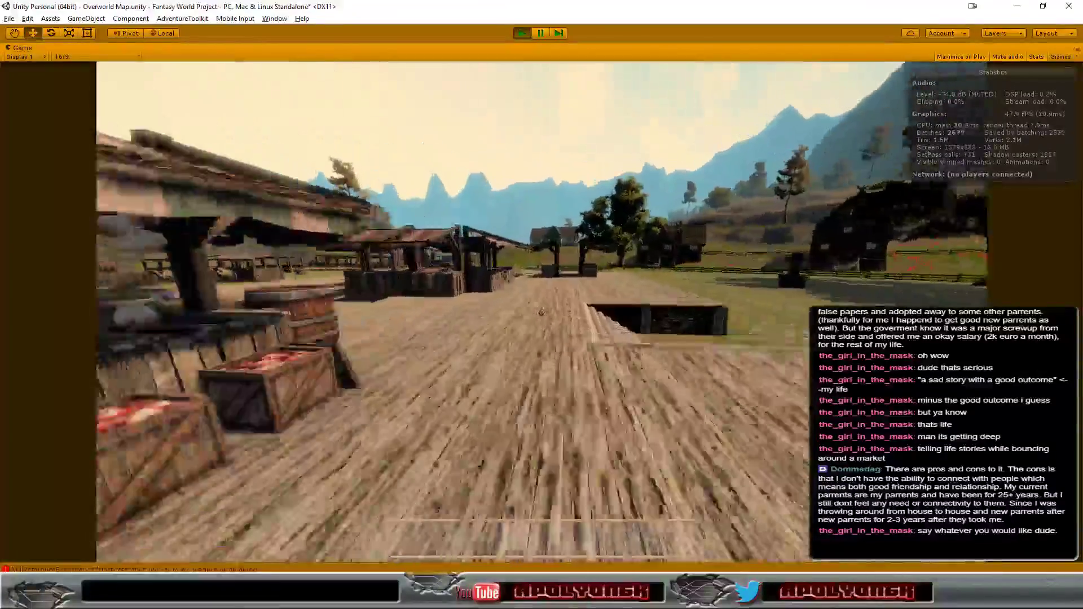
key("w")
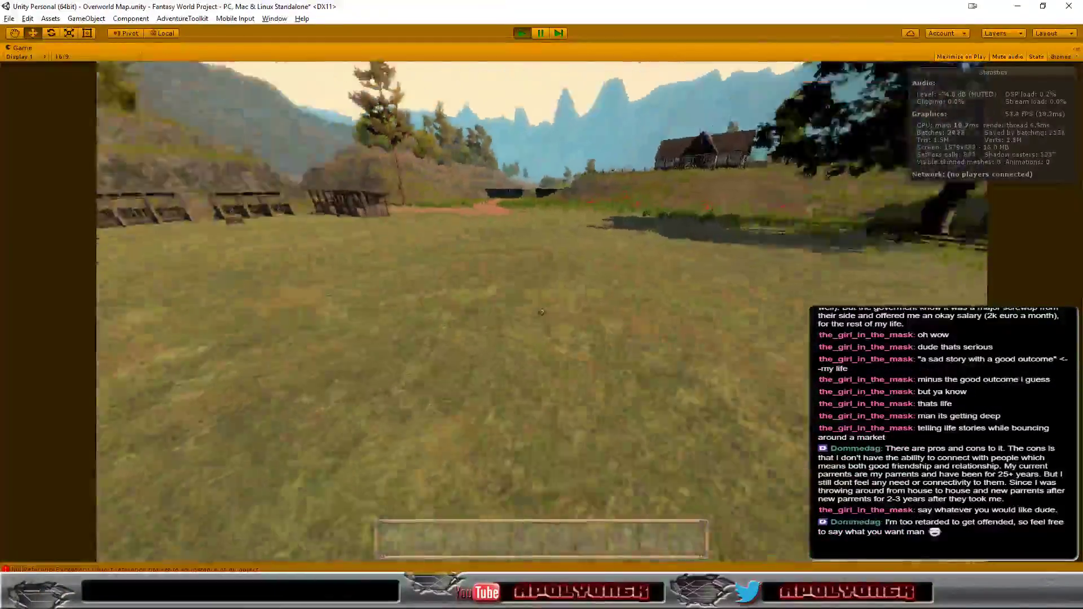
key("w")
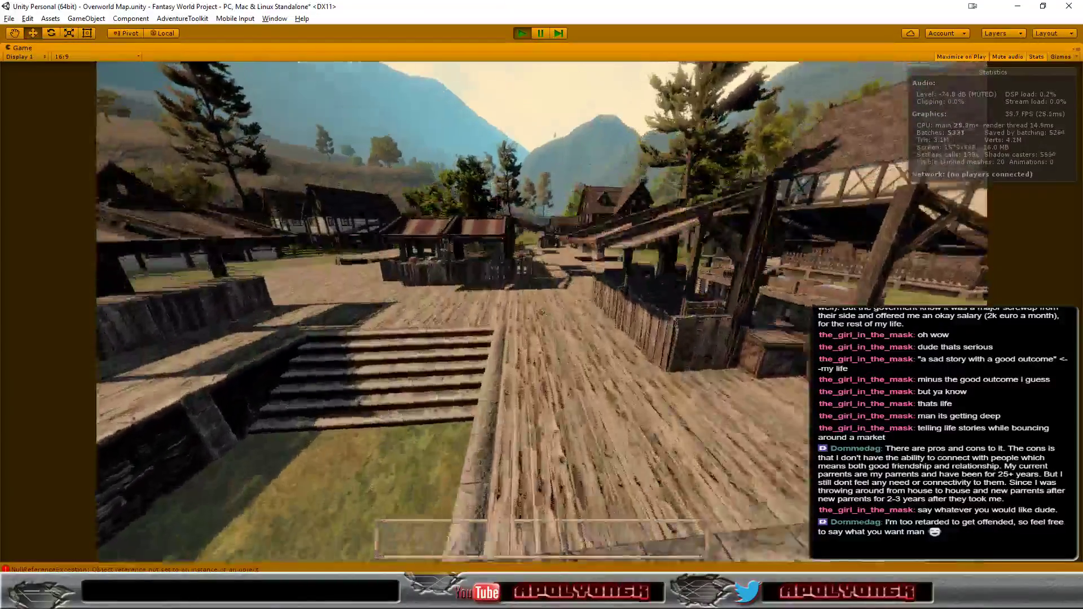
key("w")
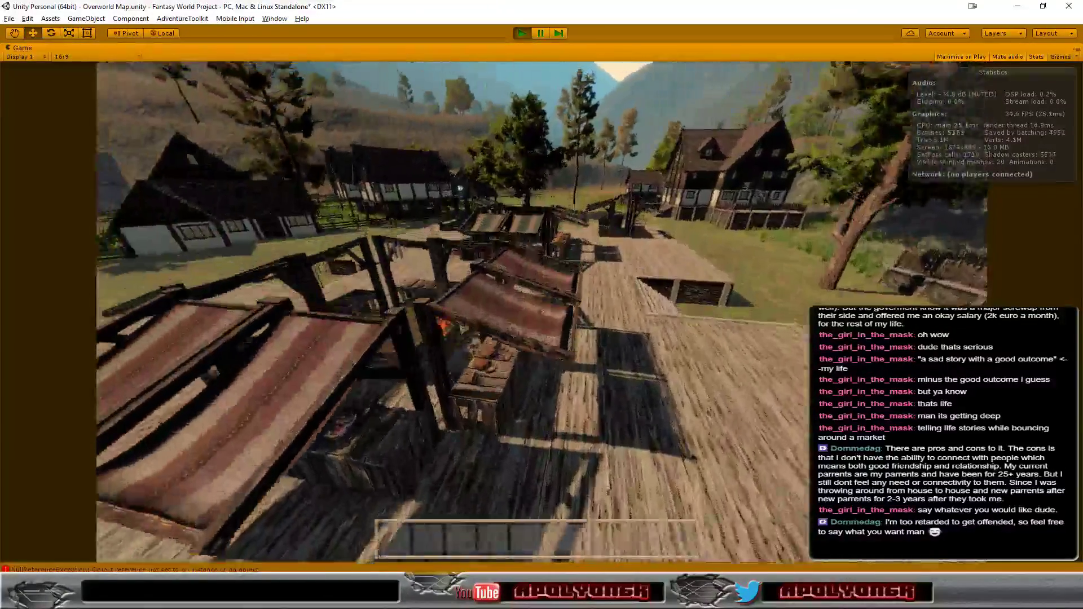
key("w")
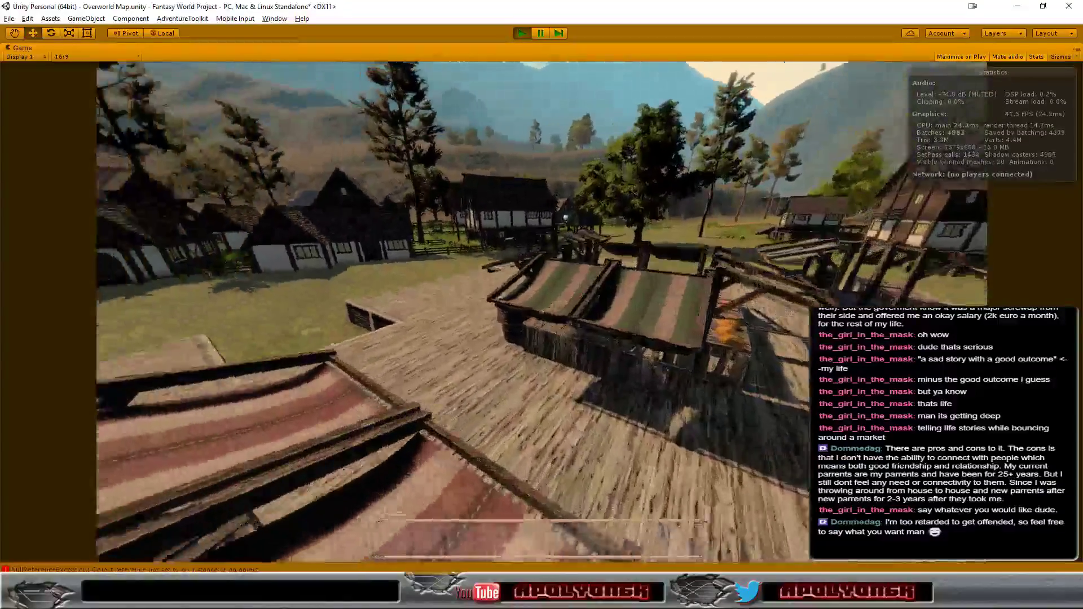
key("w")
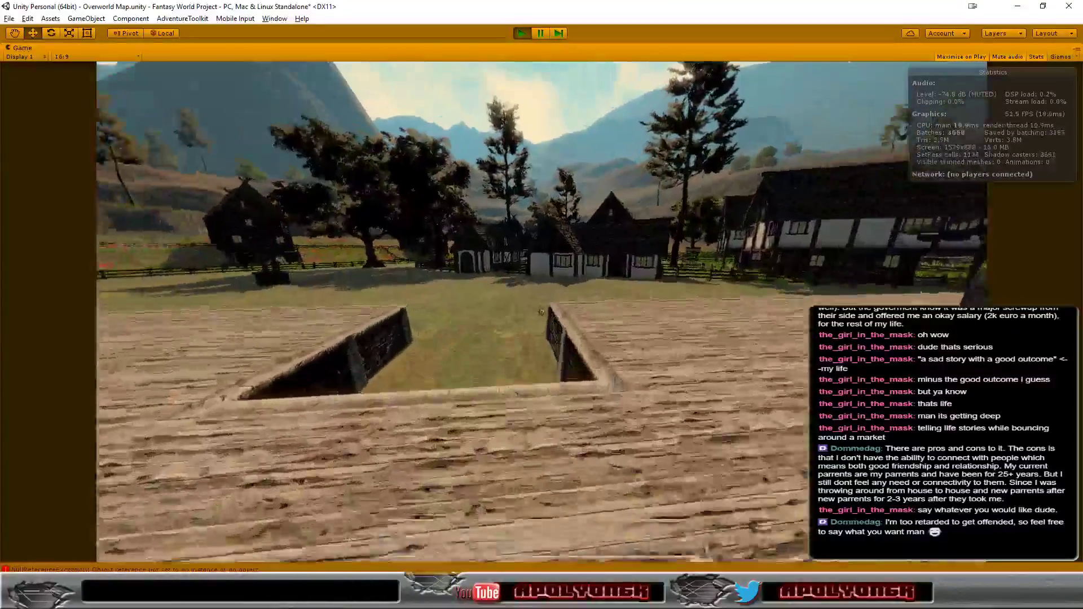
key("w")
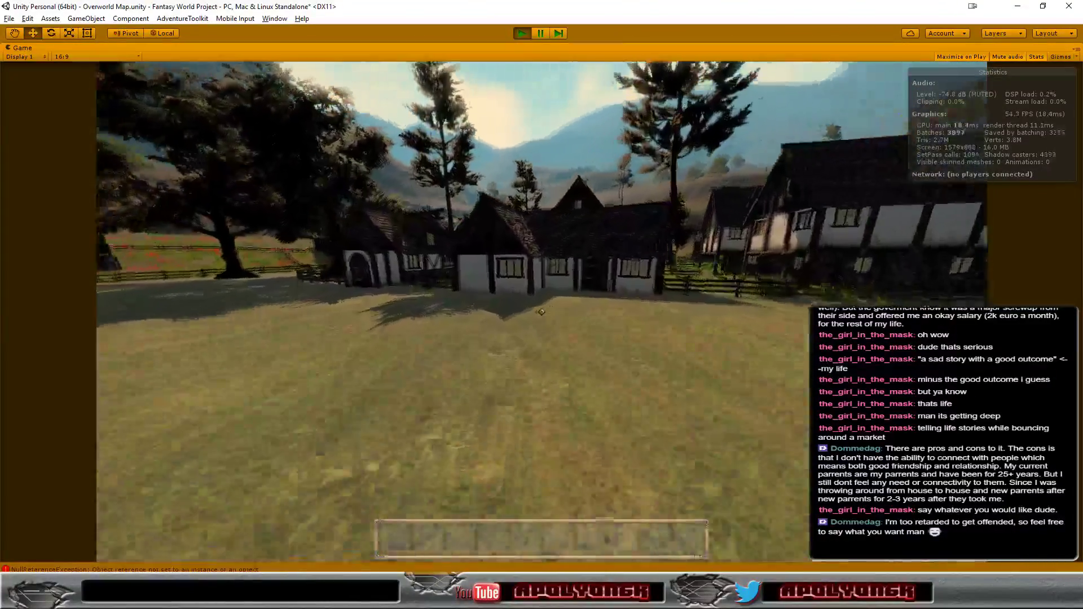
key("a")
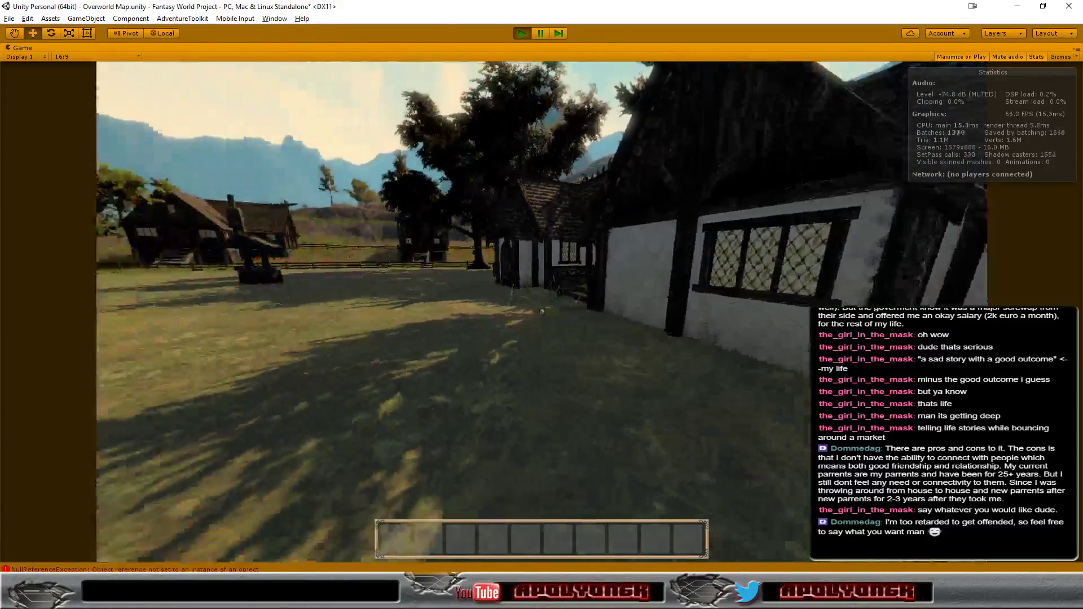
key("a")
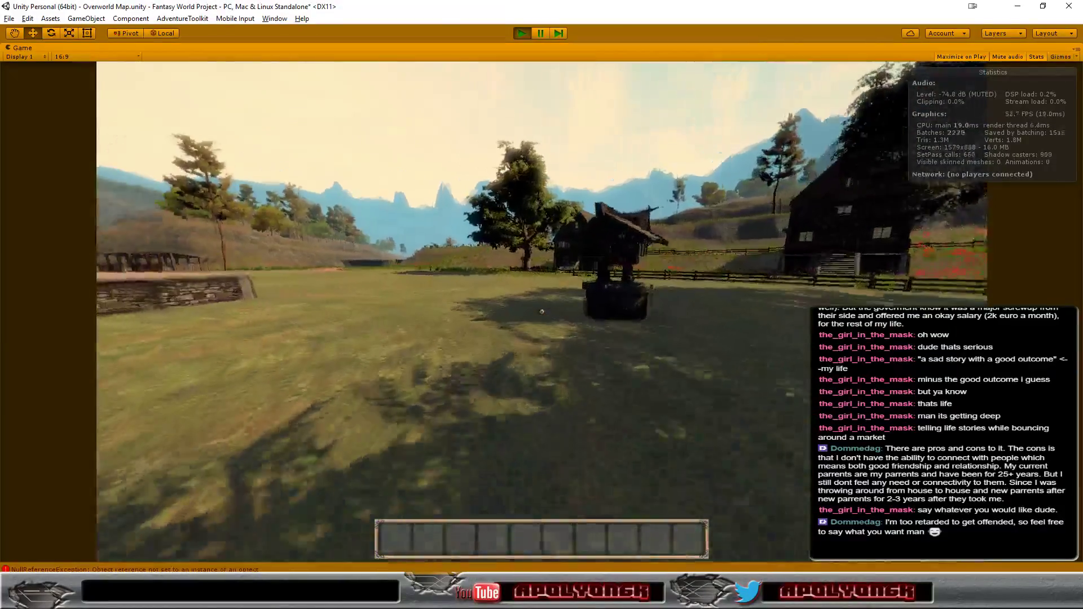
key("a")
key("w")
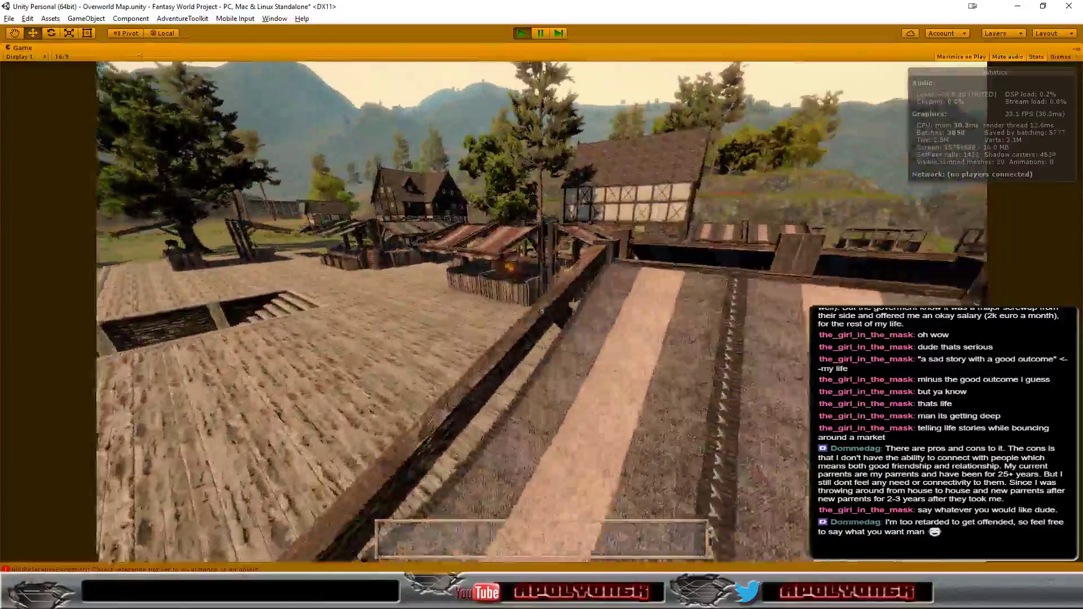
key("d")
key("w")
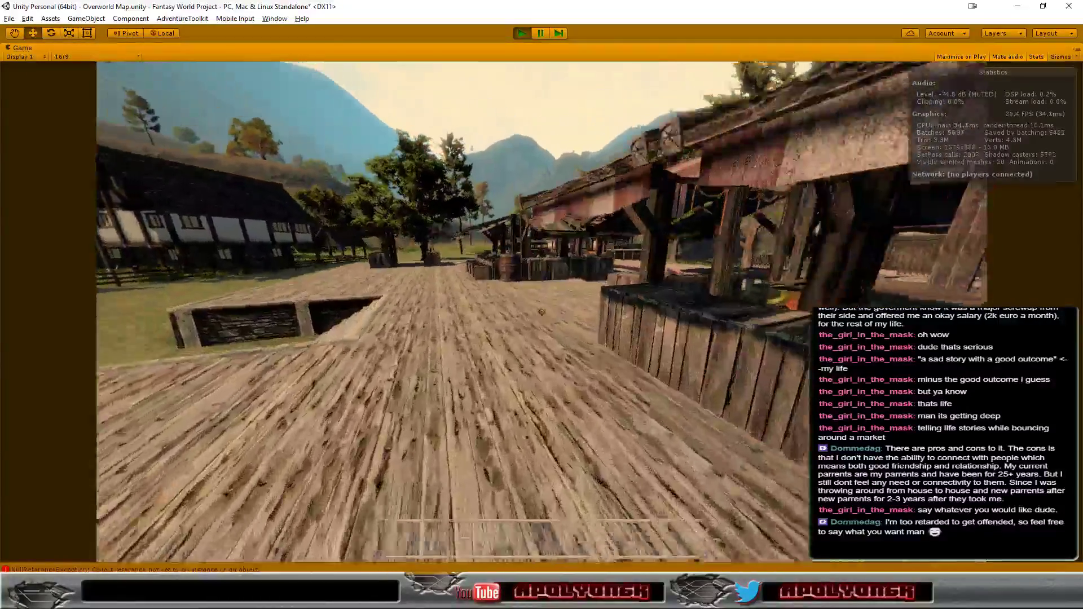
key("a")
key("w")
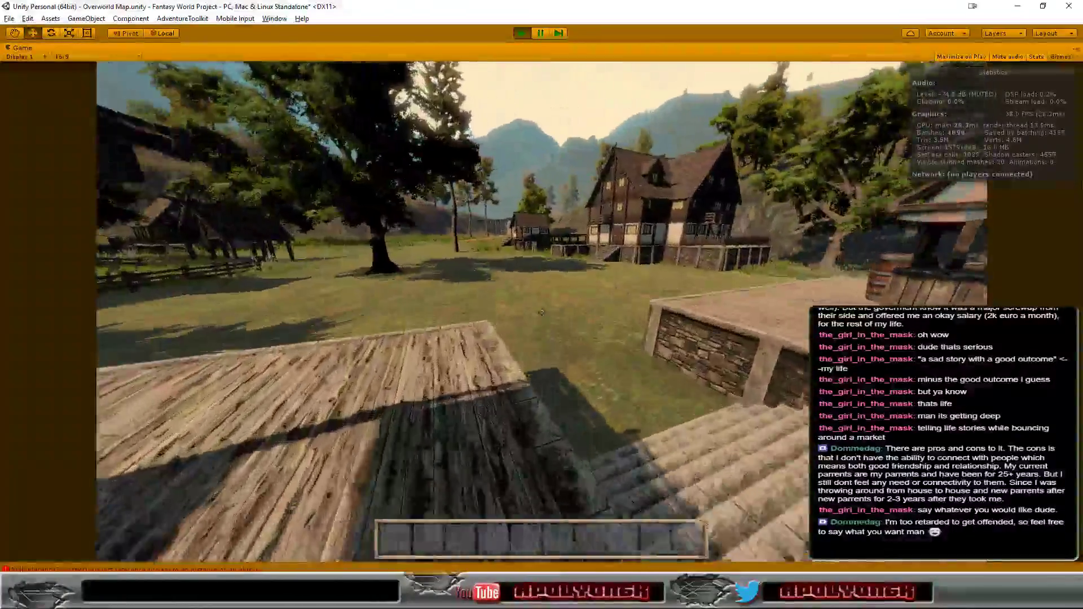
key("w")
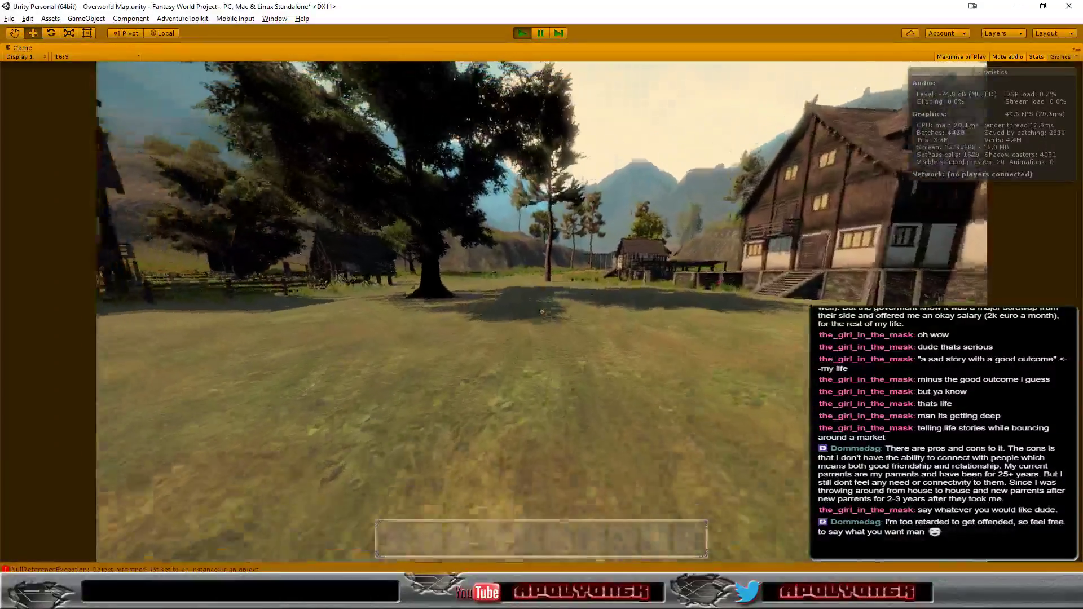
key("w")
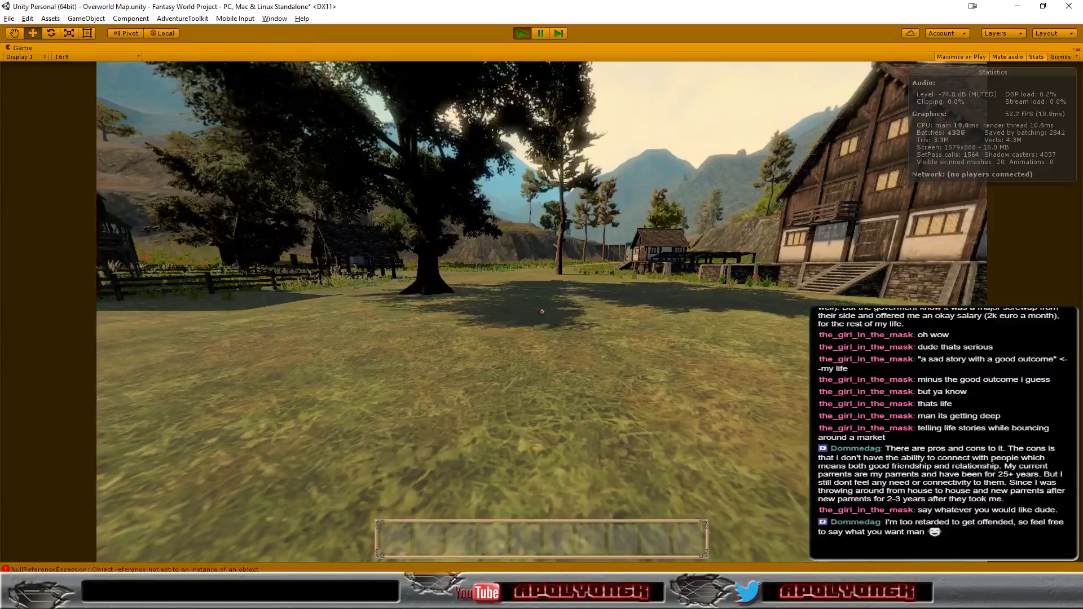
key("a")
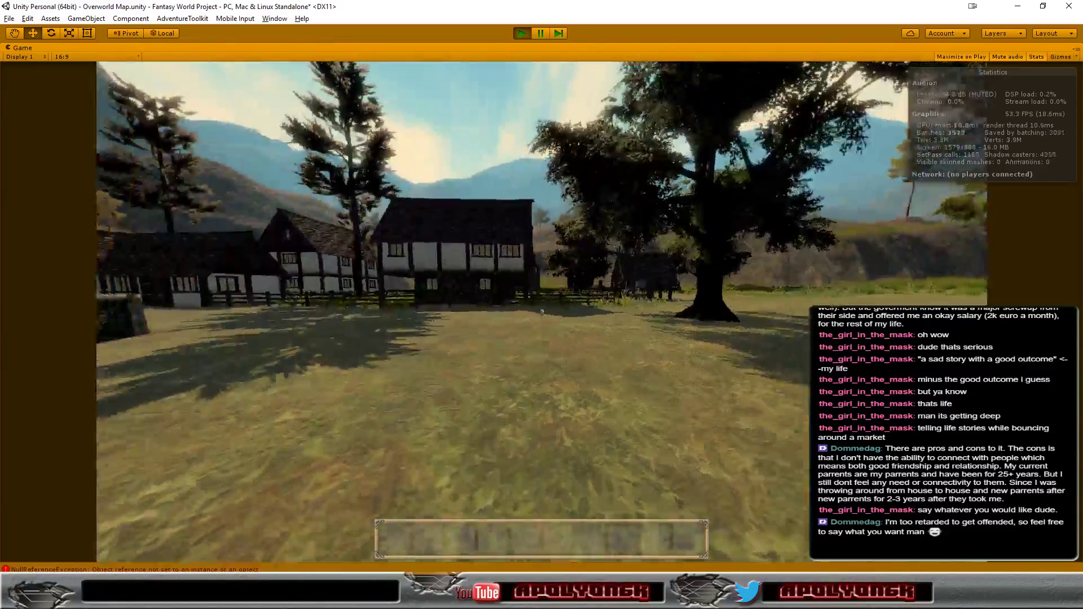
key("w")
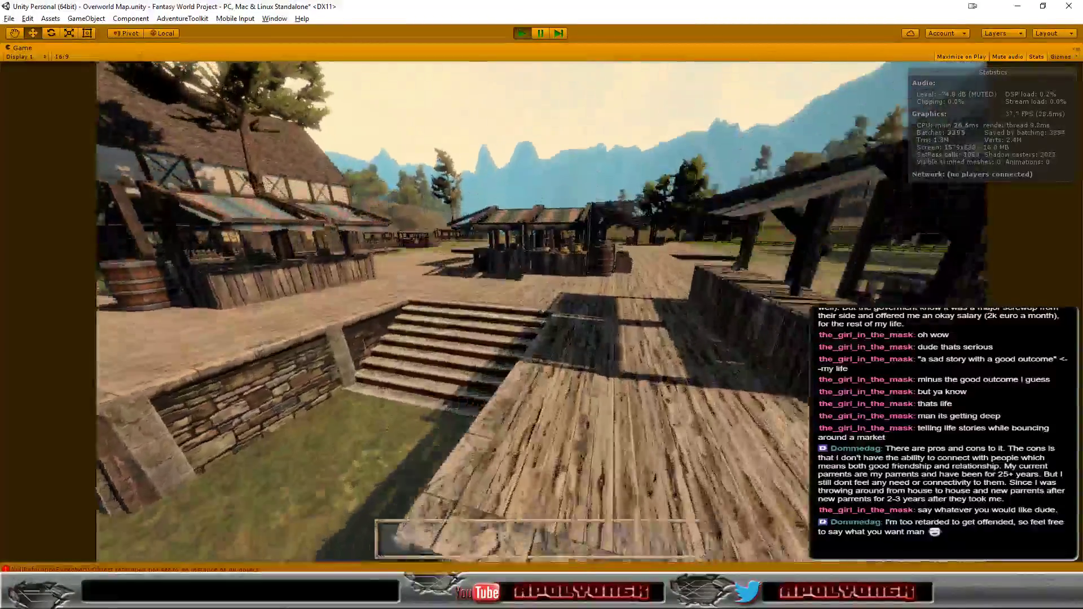
key("w")
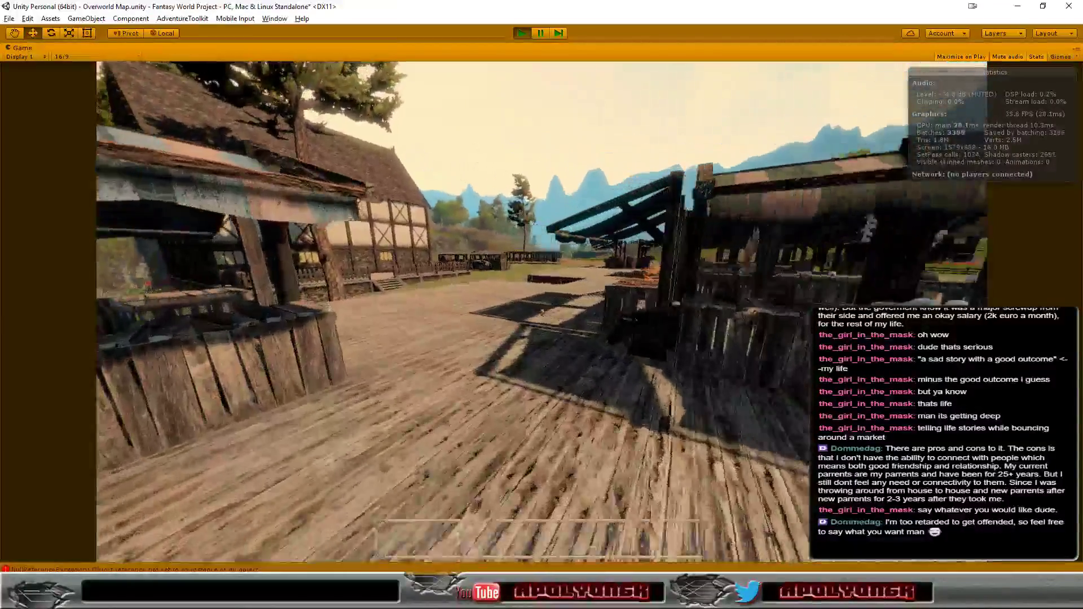
key("space")
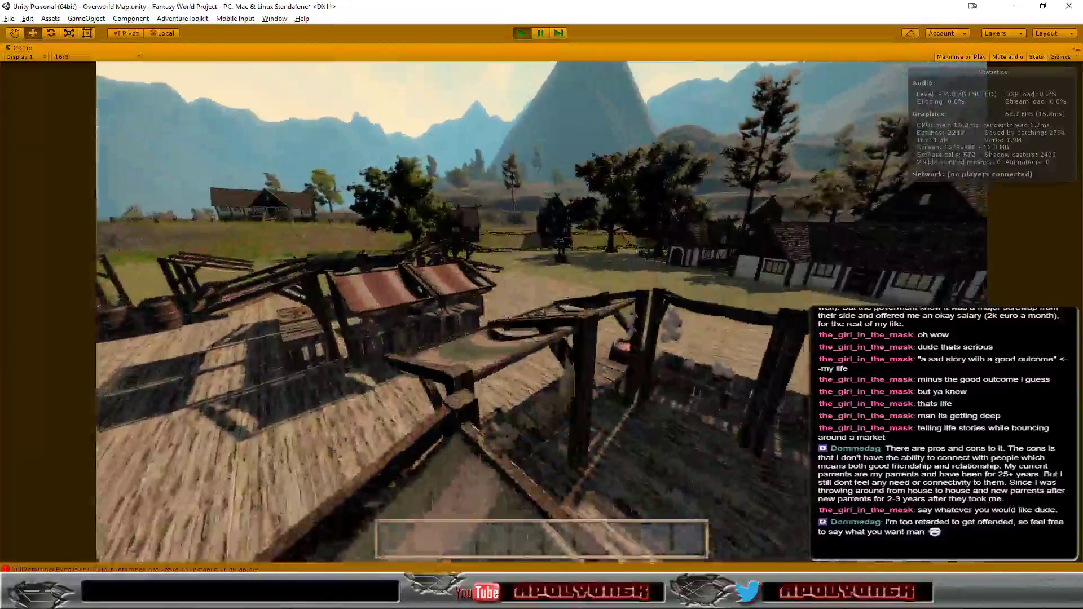
key("w")
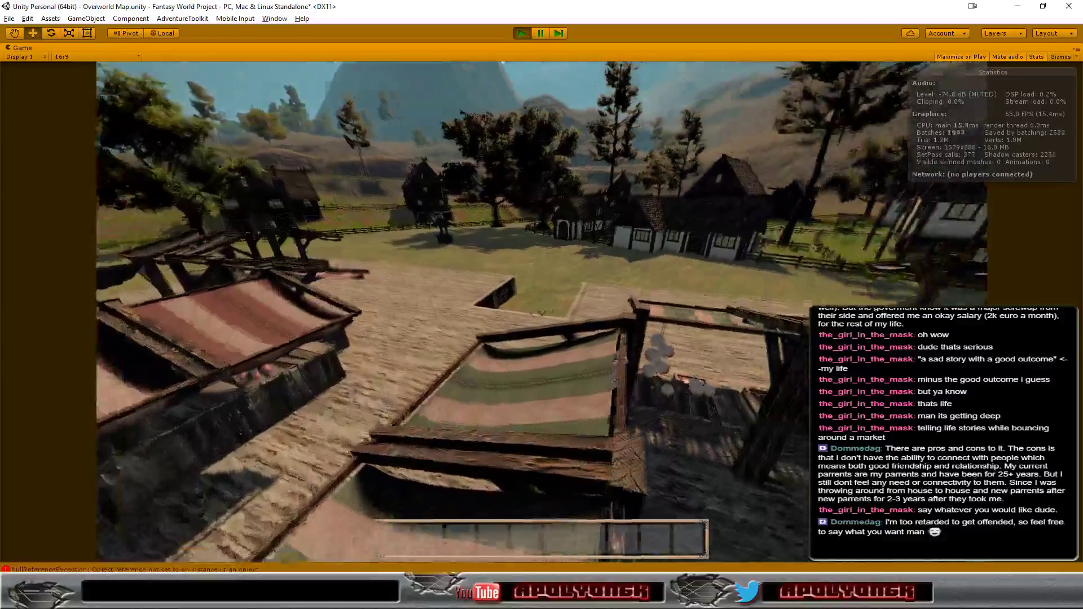
key("w")
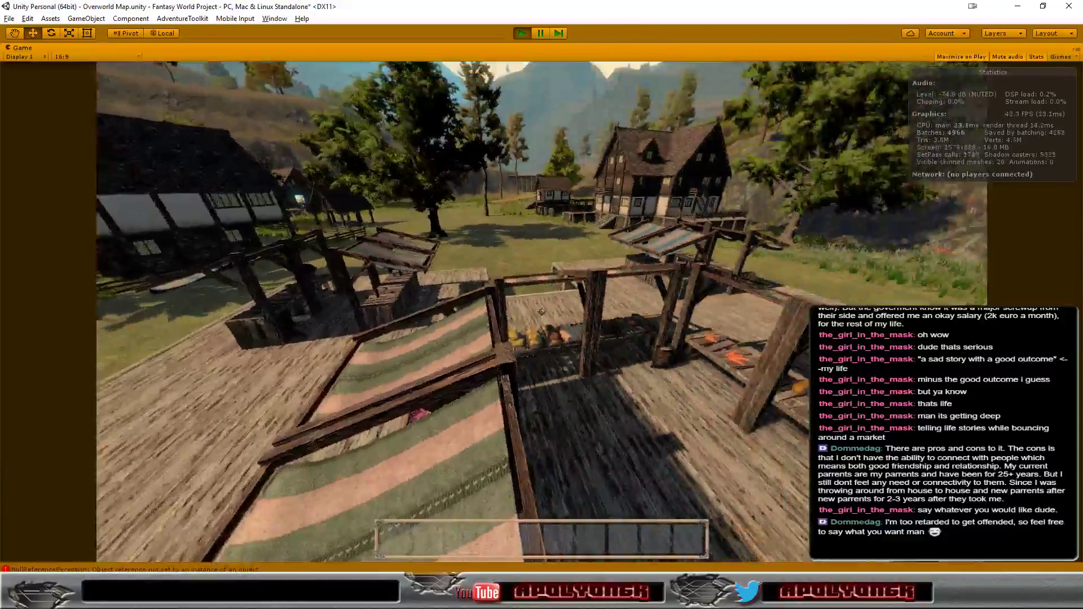
key("w")
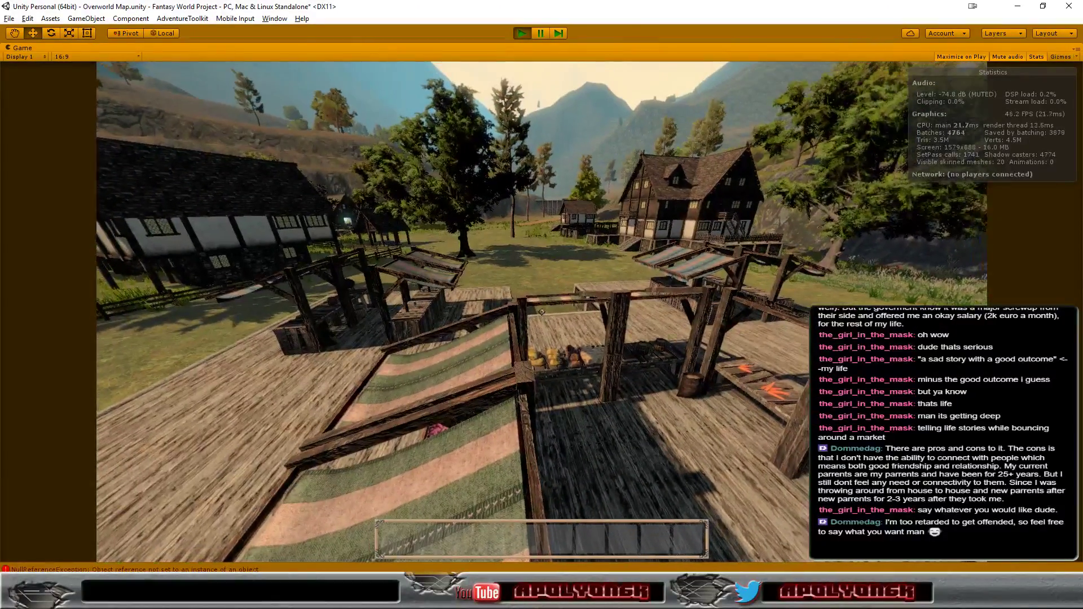
key("w")
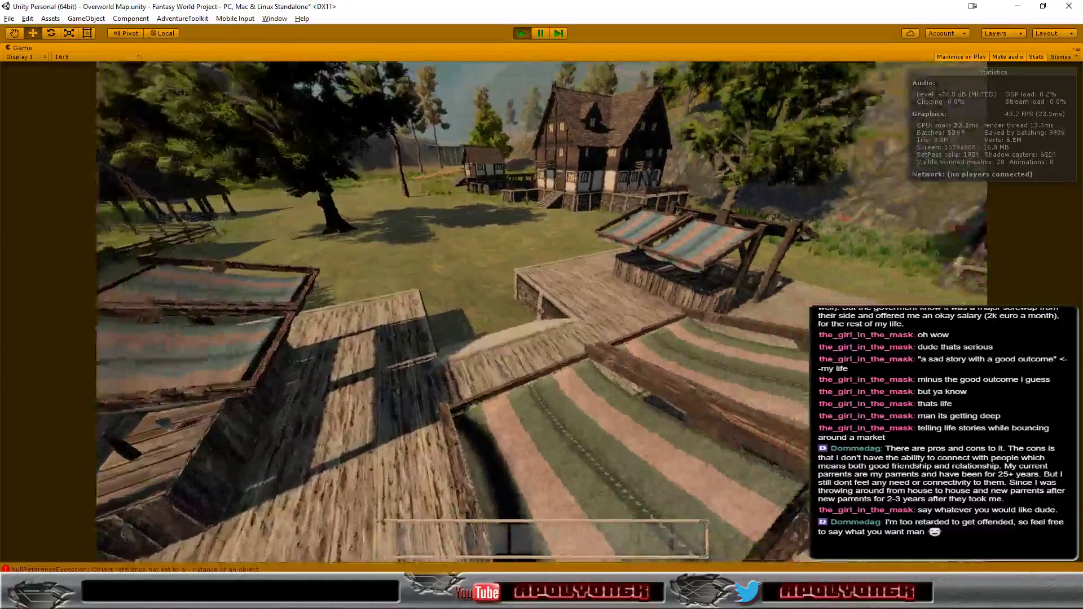
key("w")
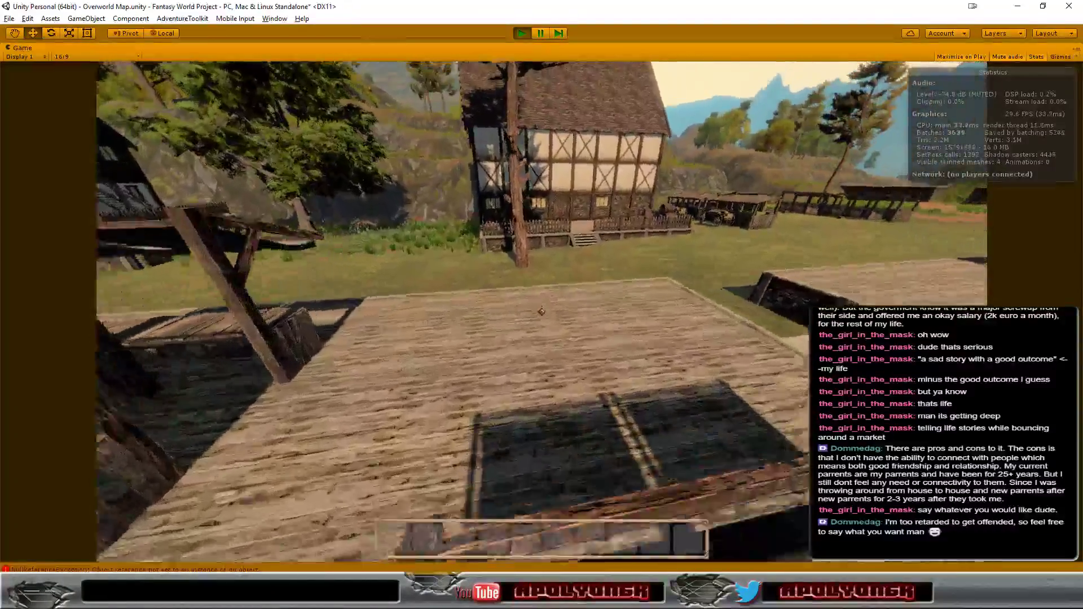
key("w")
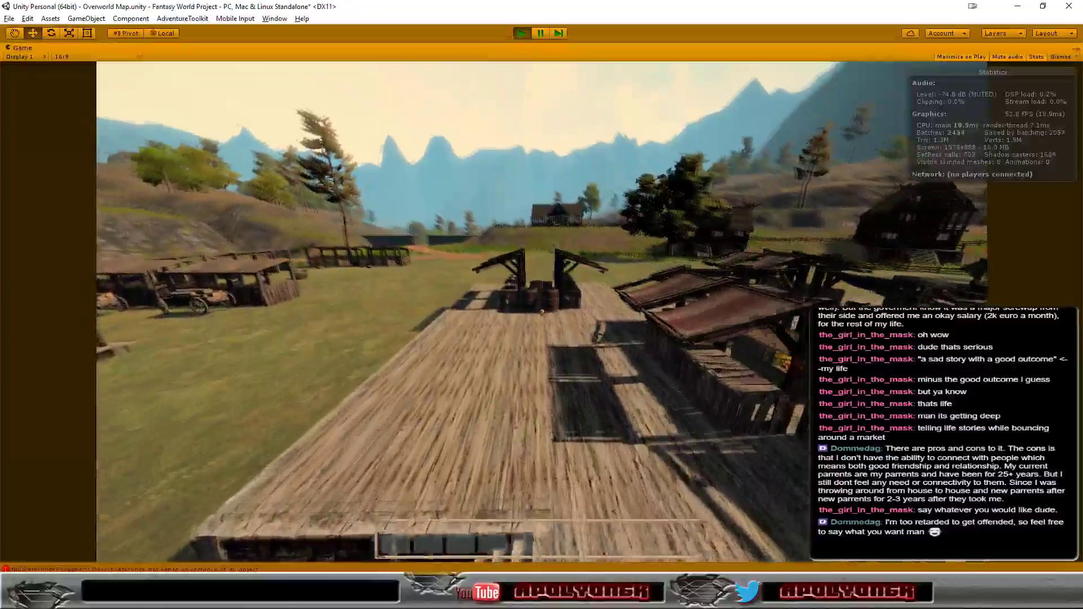
key("w")
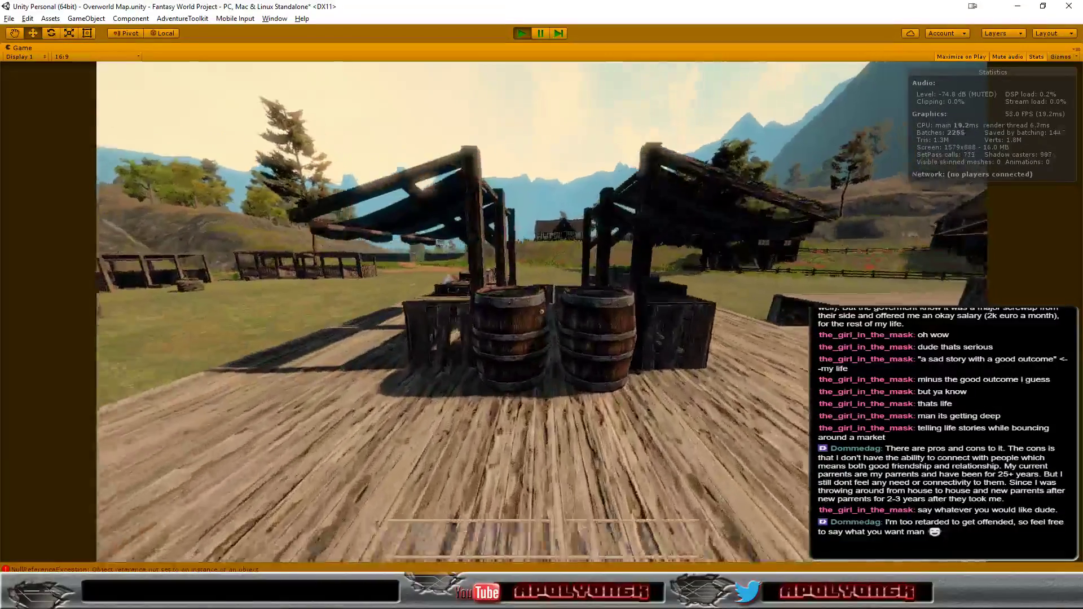
key("w")
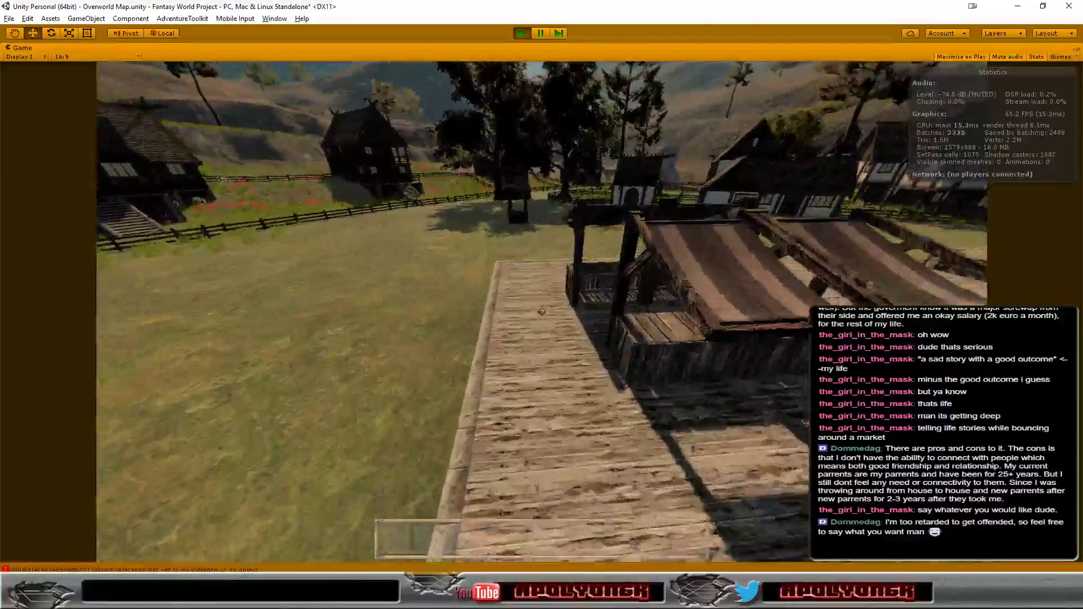
key("w")
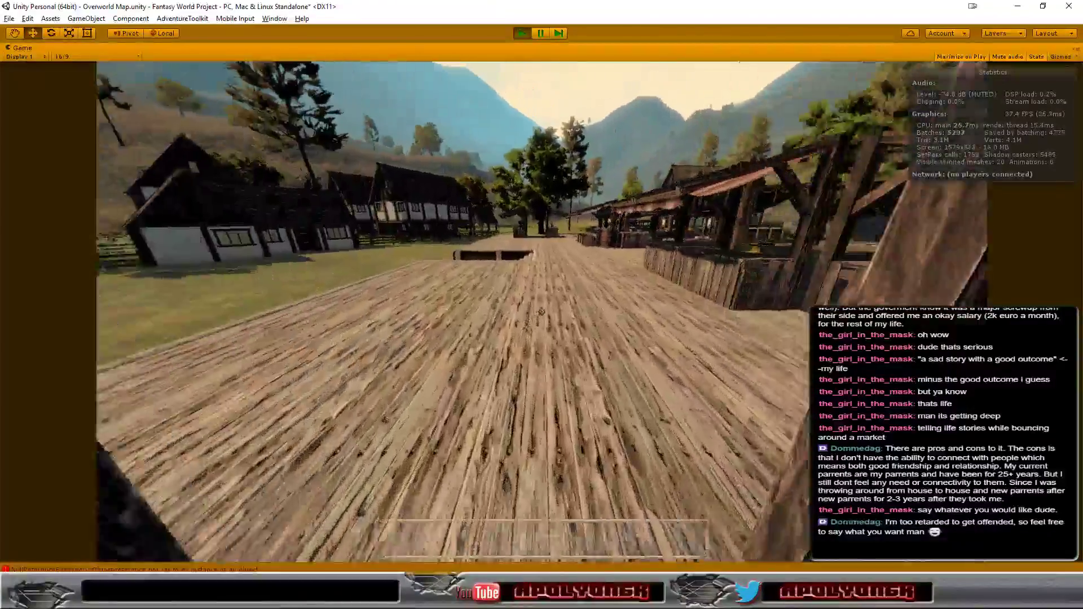
key("w")
key("w")
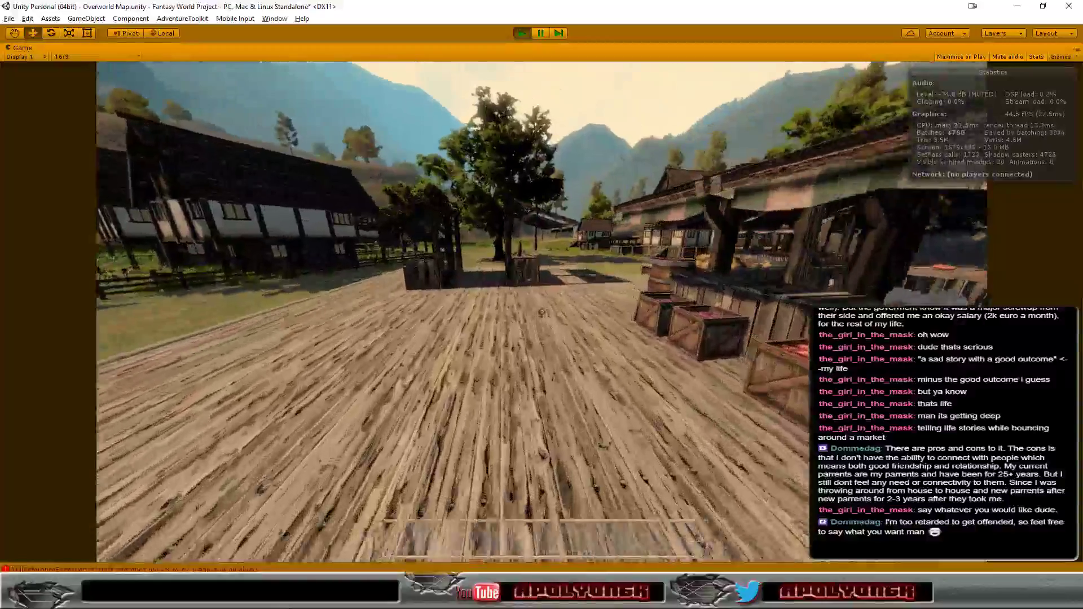
key("w")
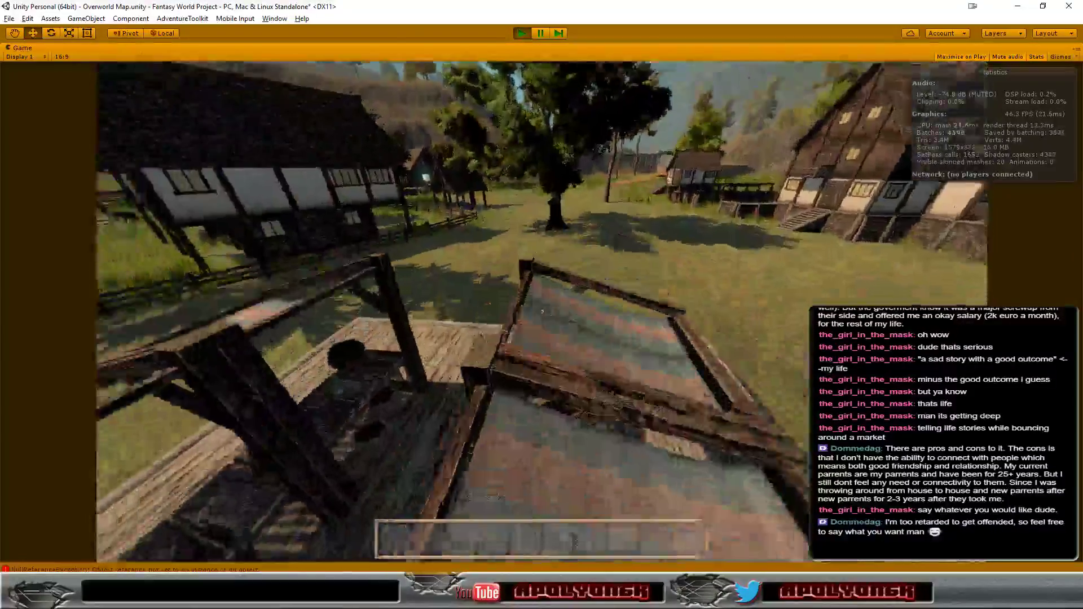
key("w")
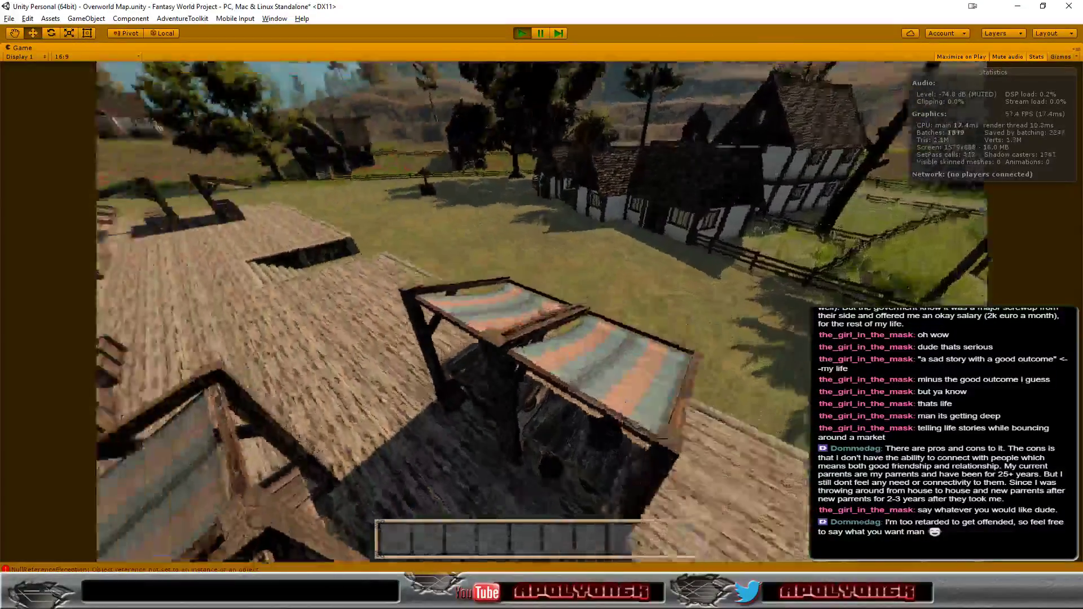
key("w")
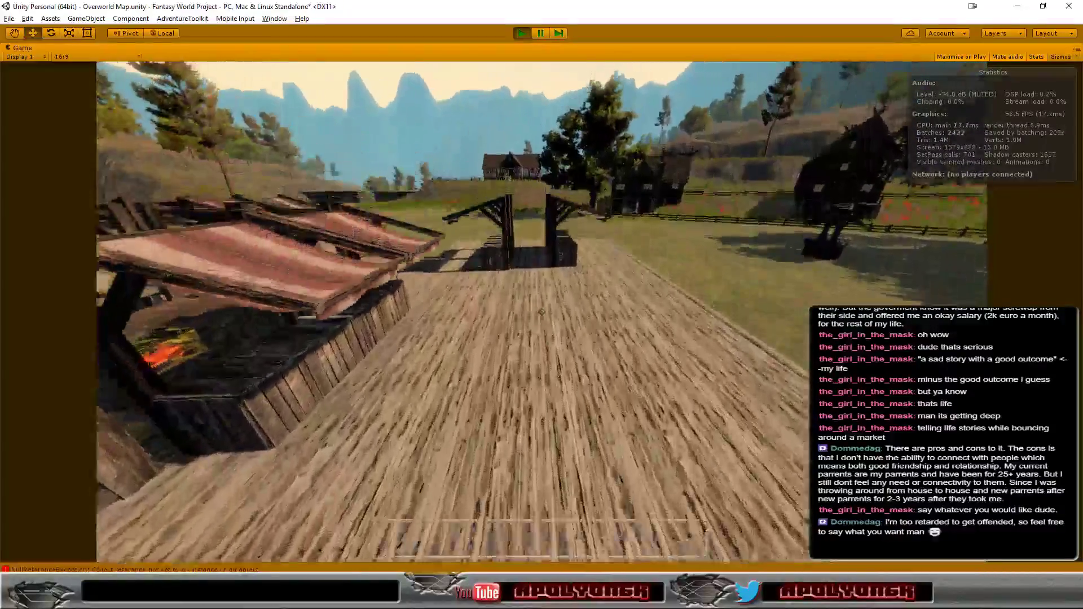
key("w")
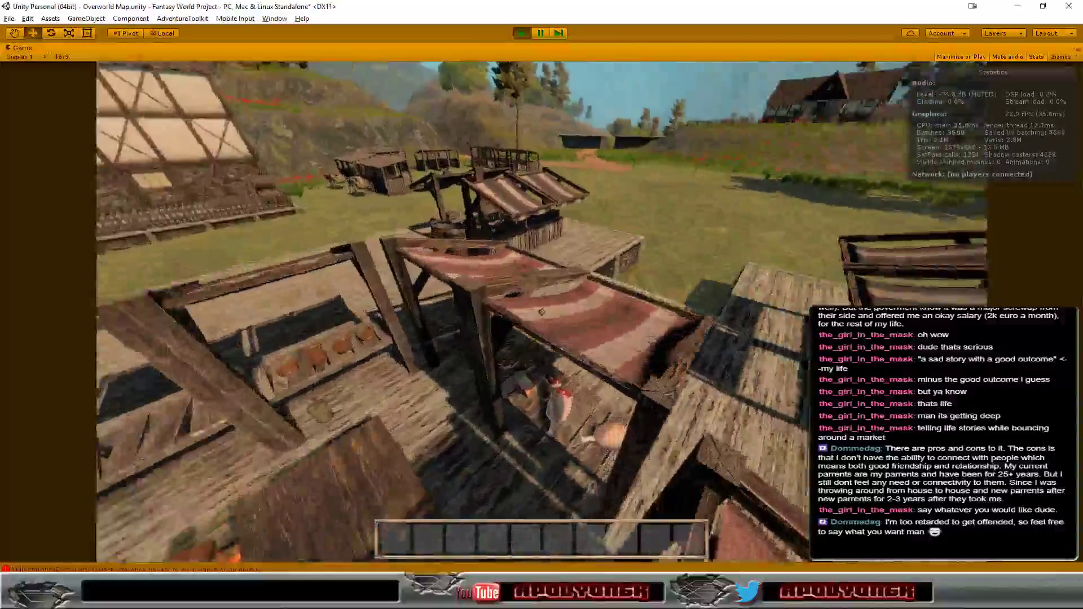
key("w")
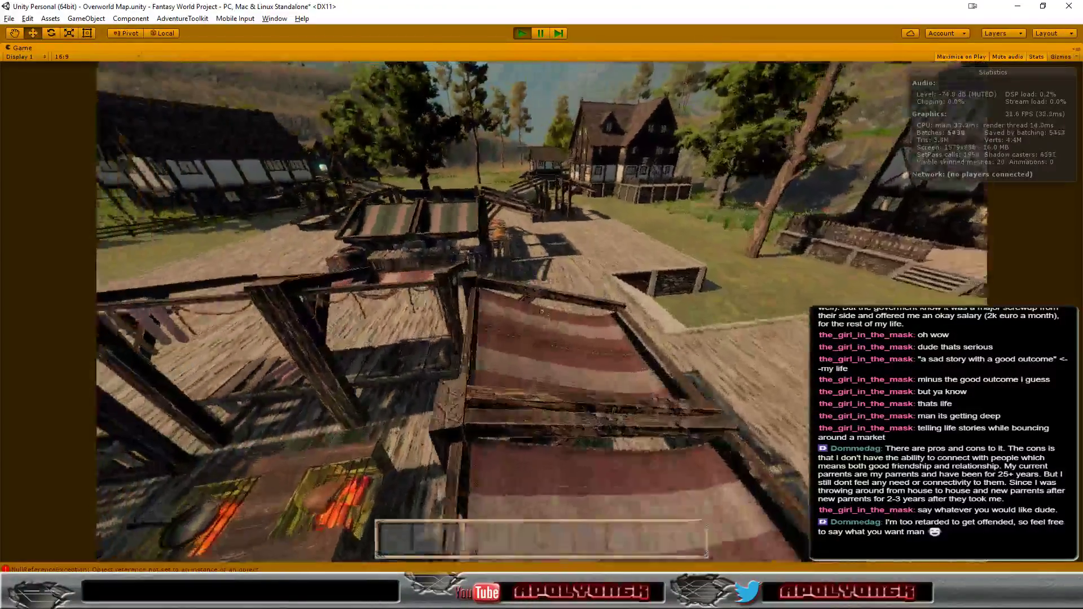
key("w")
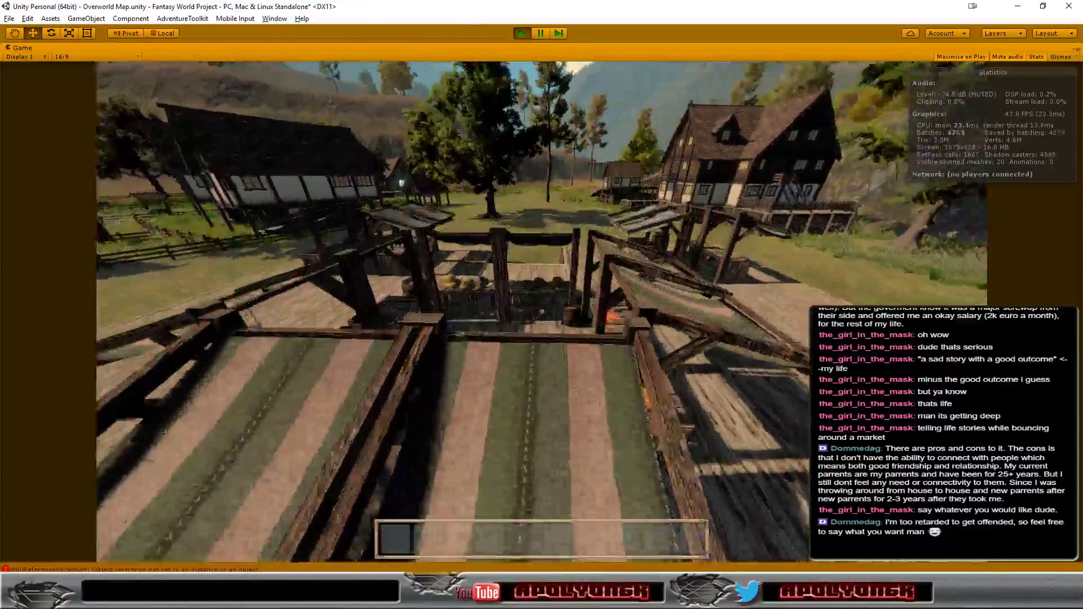
key("w")
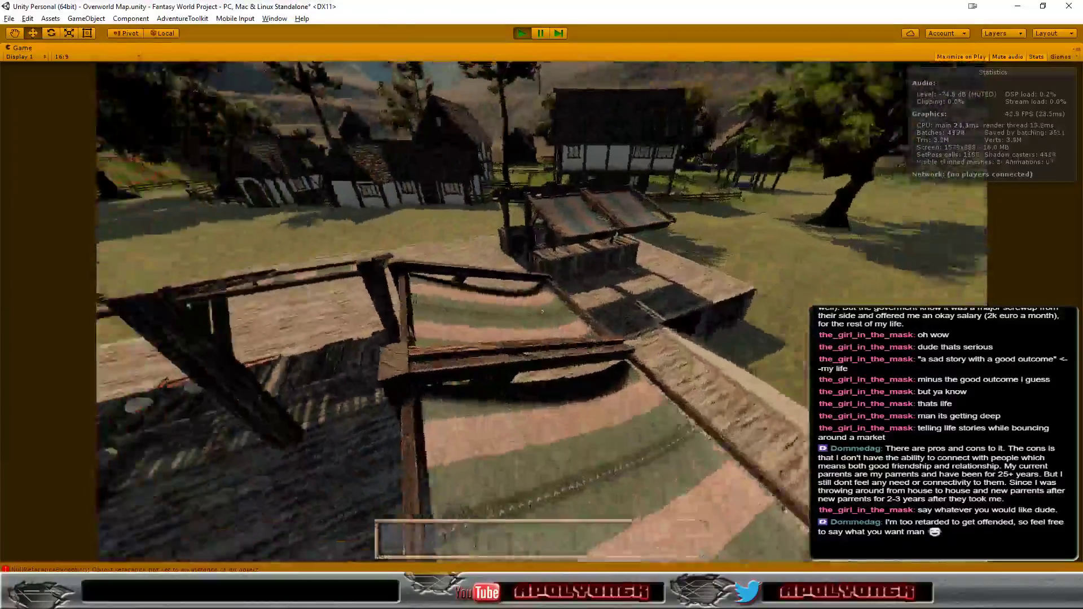
key("w")
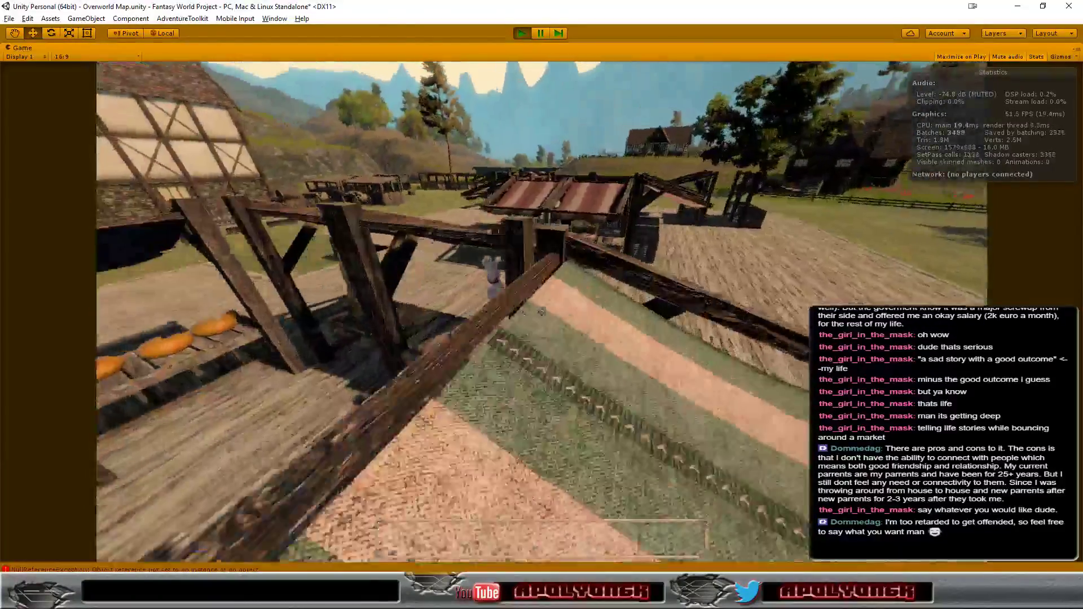
key("w")
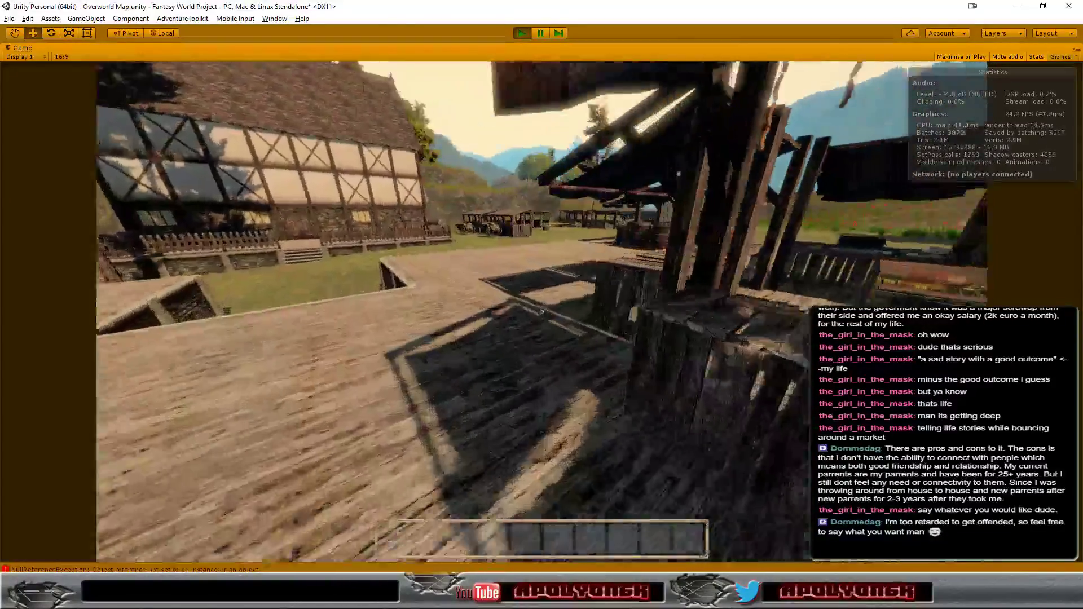
key("w")
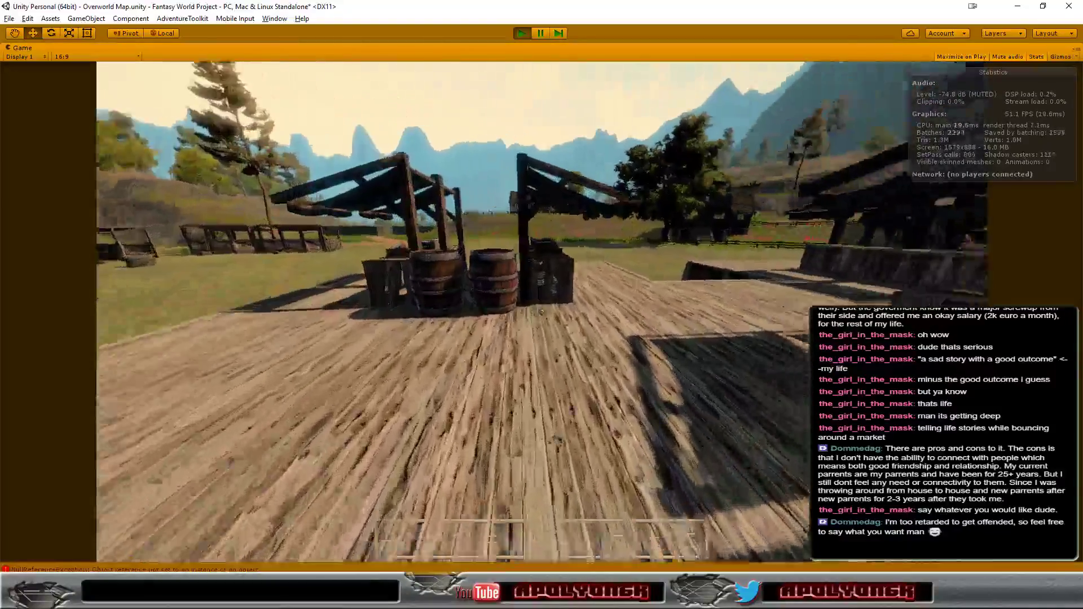
key("w")
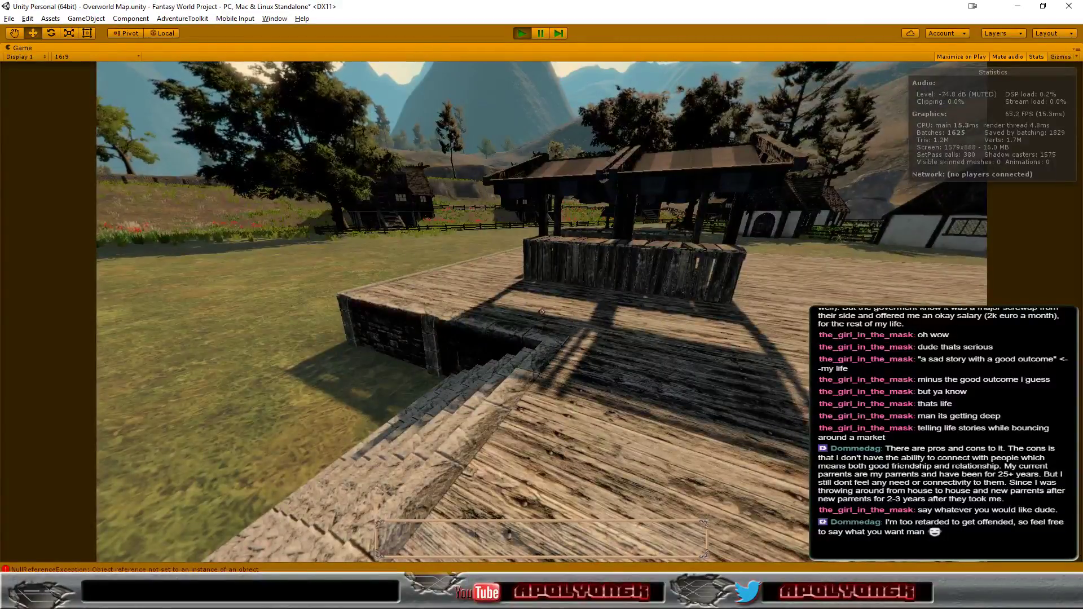
Step: Walk between the stalls, jump onto a stall roof and cross the striped roofs to the boardwalk
key("w")
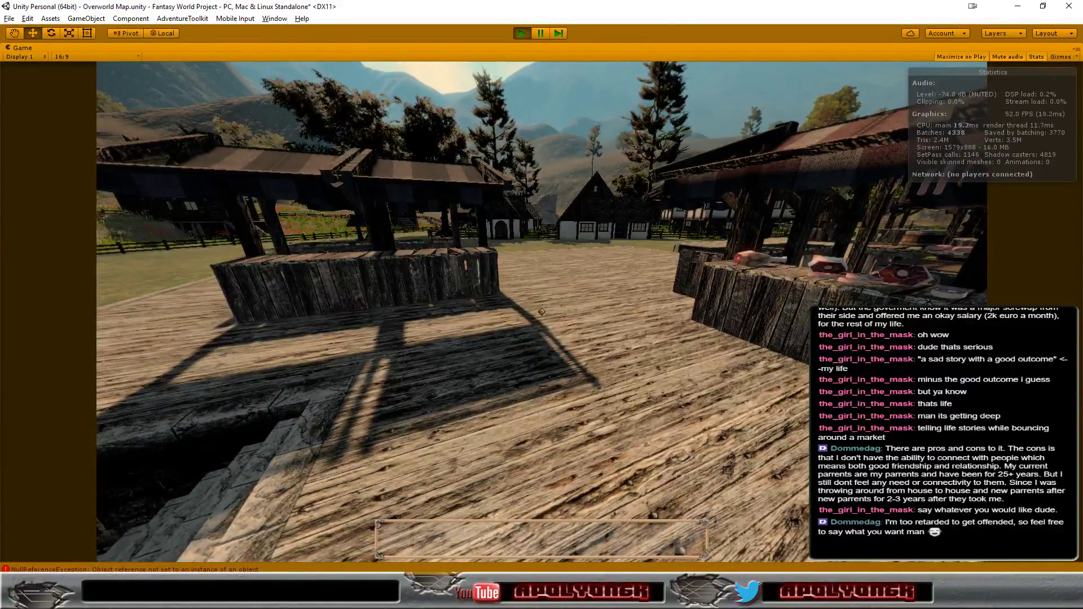
key("w")
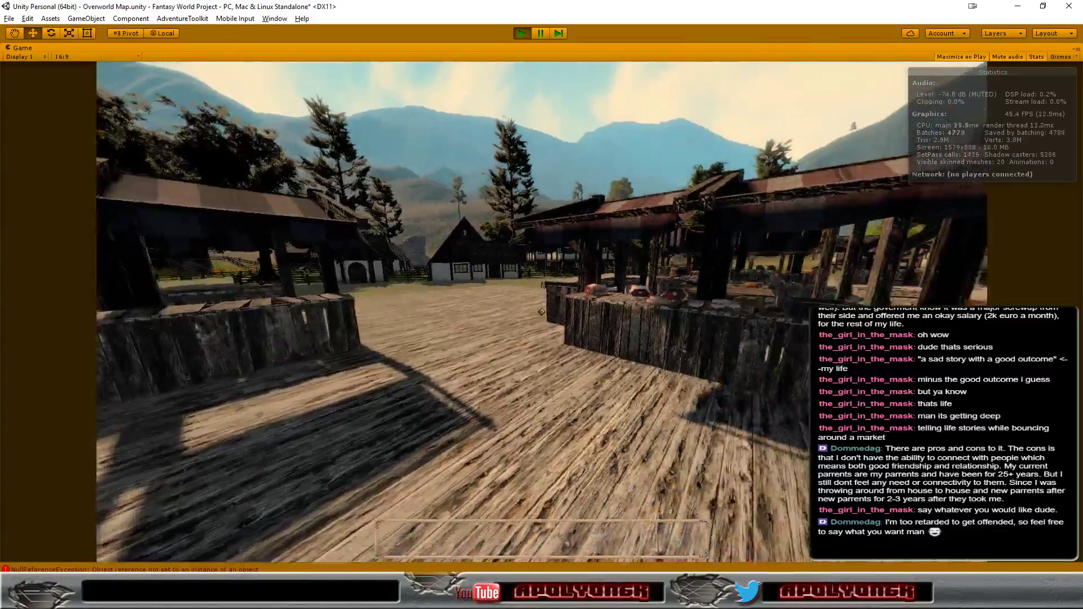
key("w")
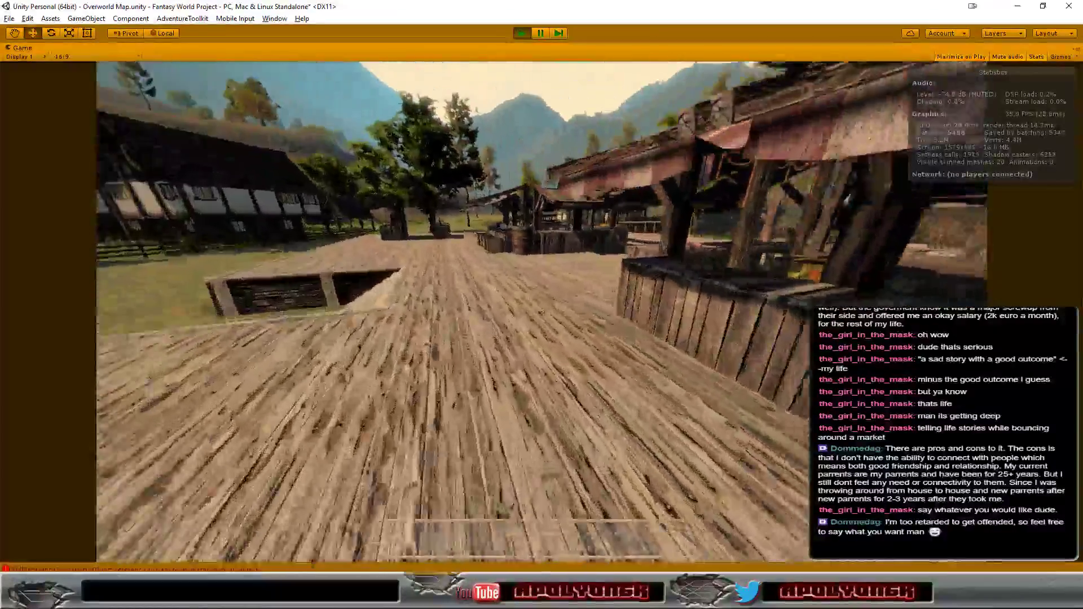
key("w")
key("space")
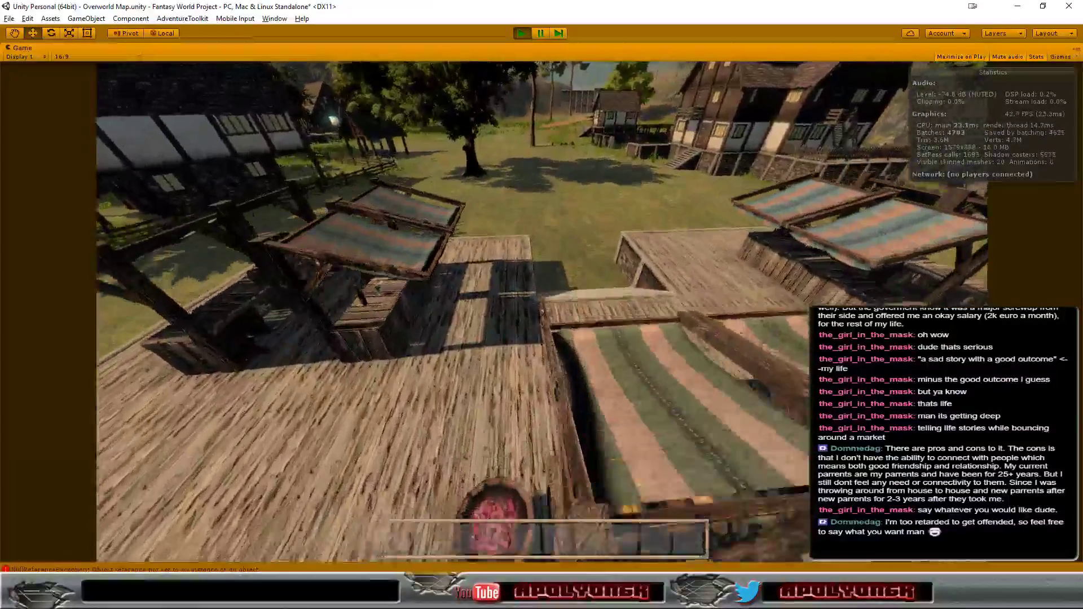
key("w")
key("w")
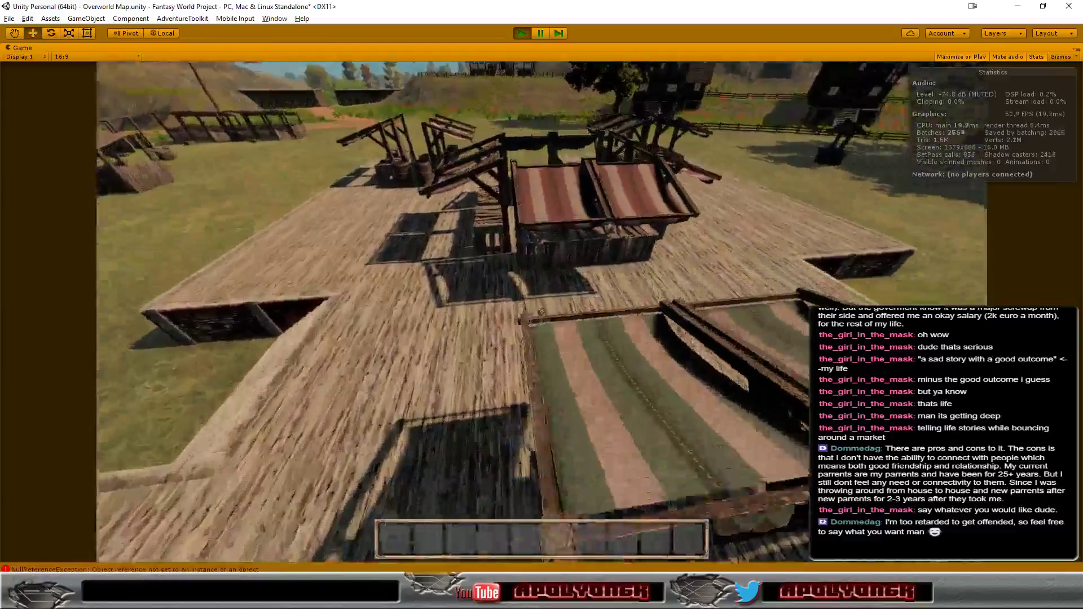
key("w")
key("w")
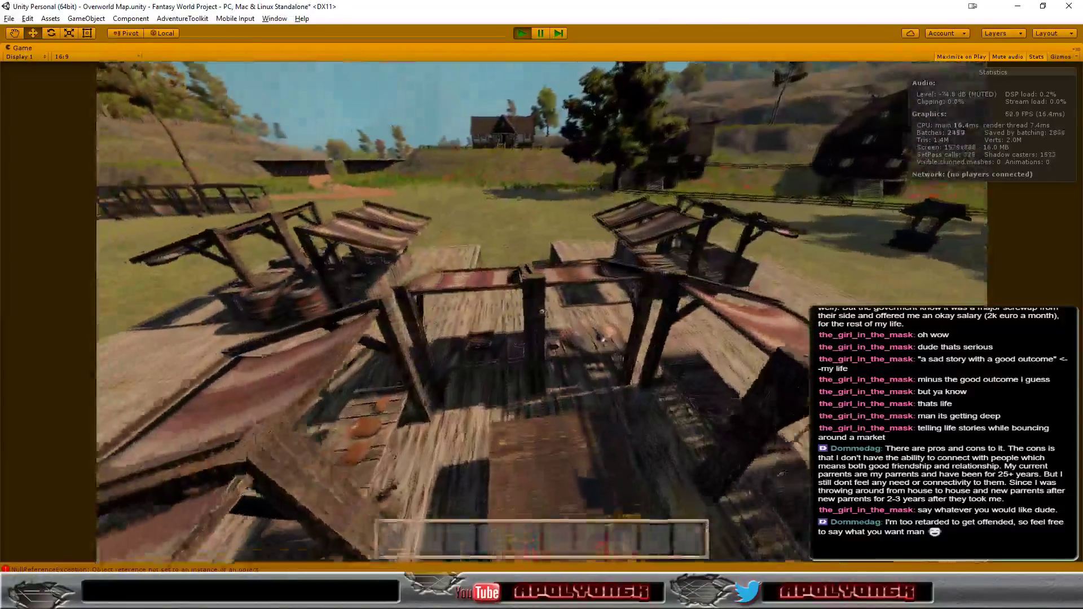
key("w")
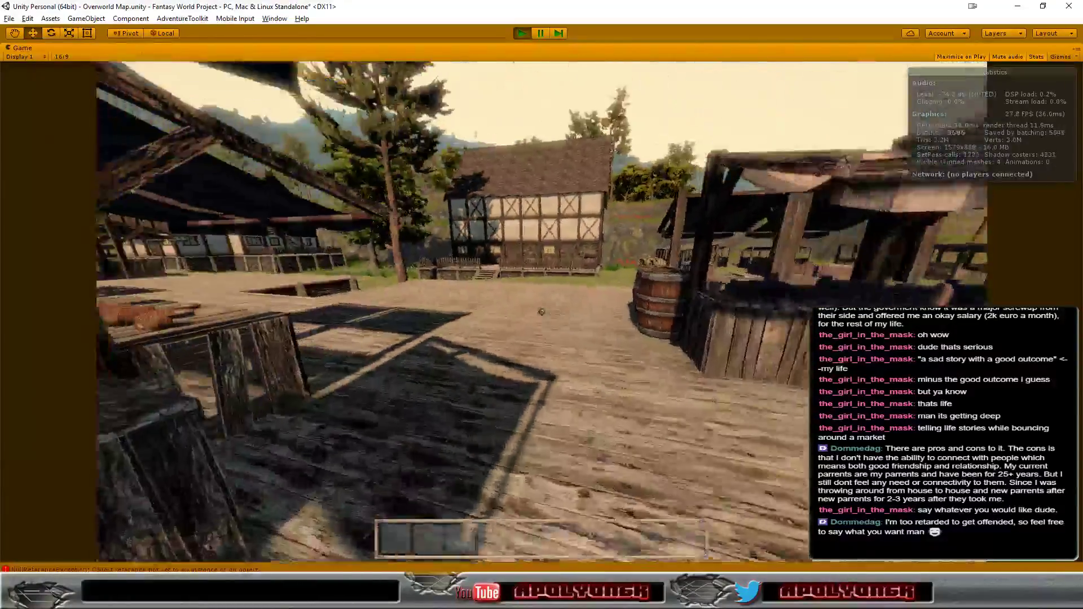
Step: Walk the boardwalk to the stairwell opening and barrel, then back up to a market stall
key("w")
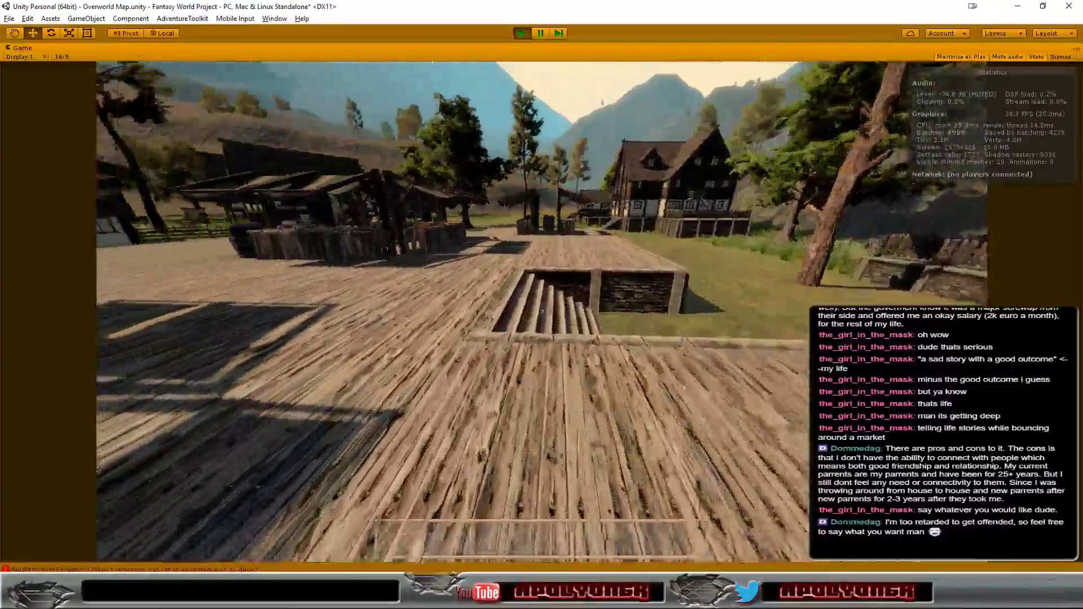
key("w")
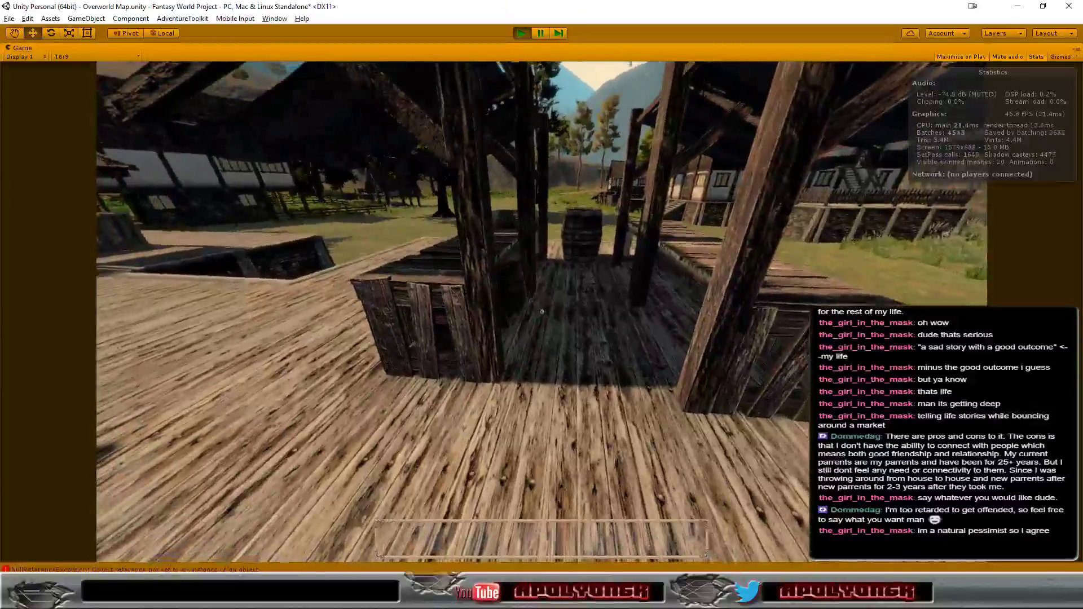
key("w")
key("w")
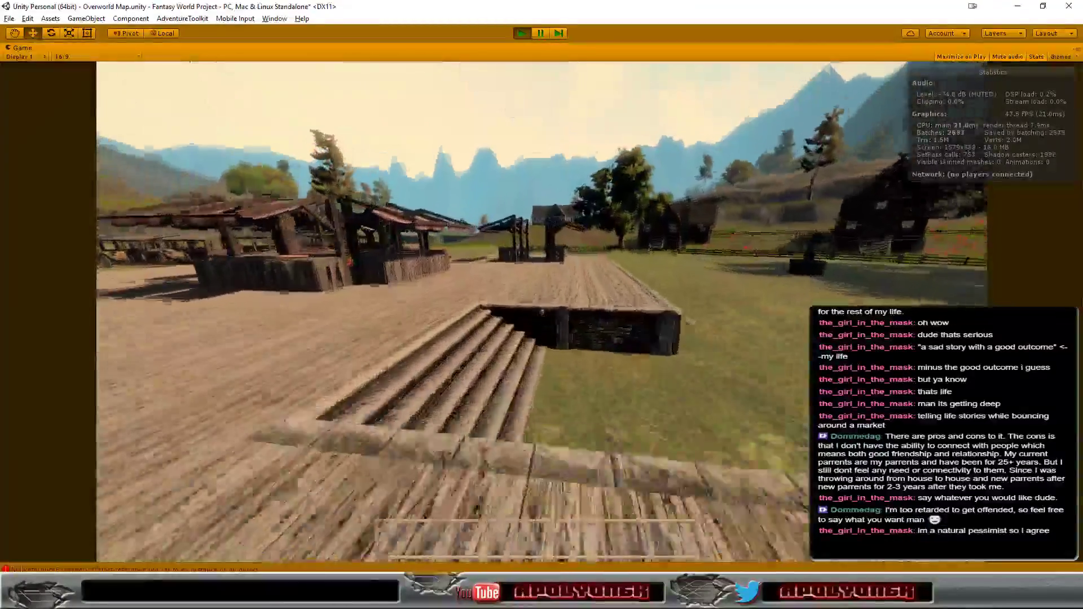
key("w")
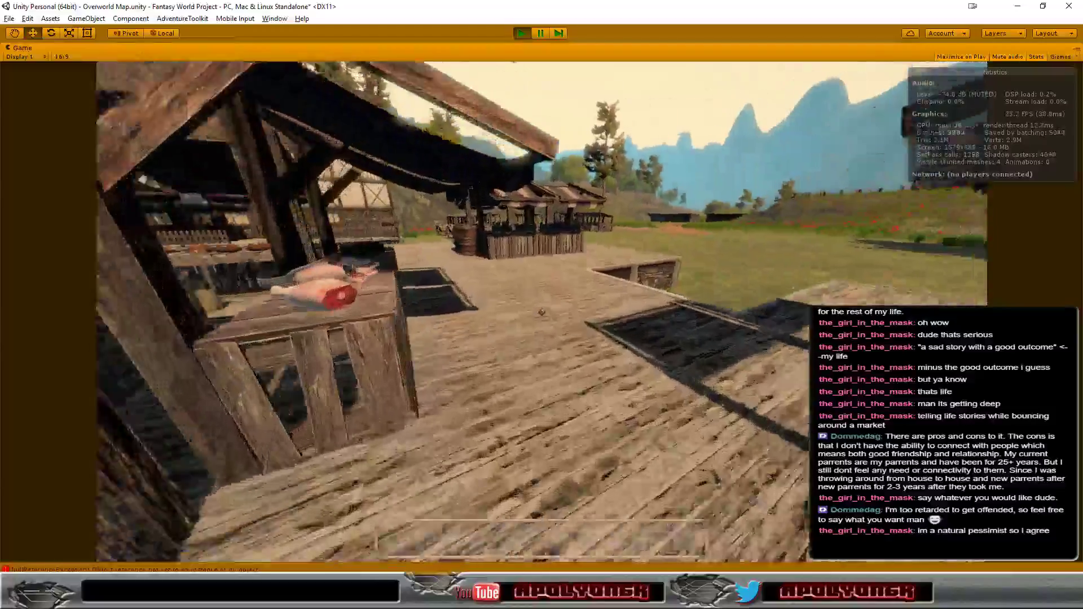
key("w")
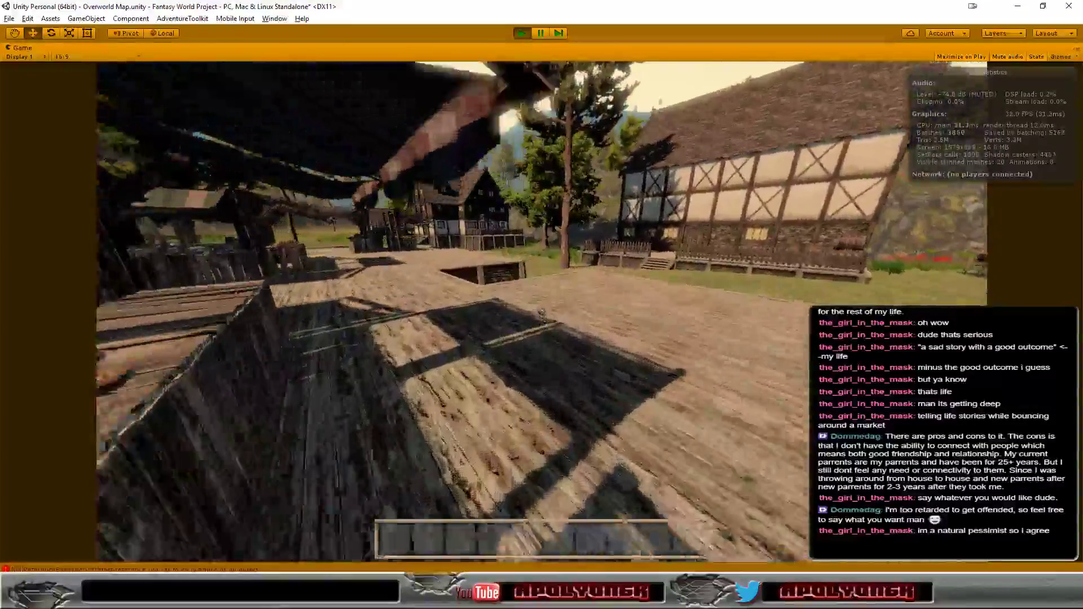
key("w")
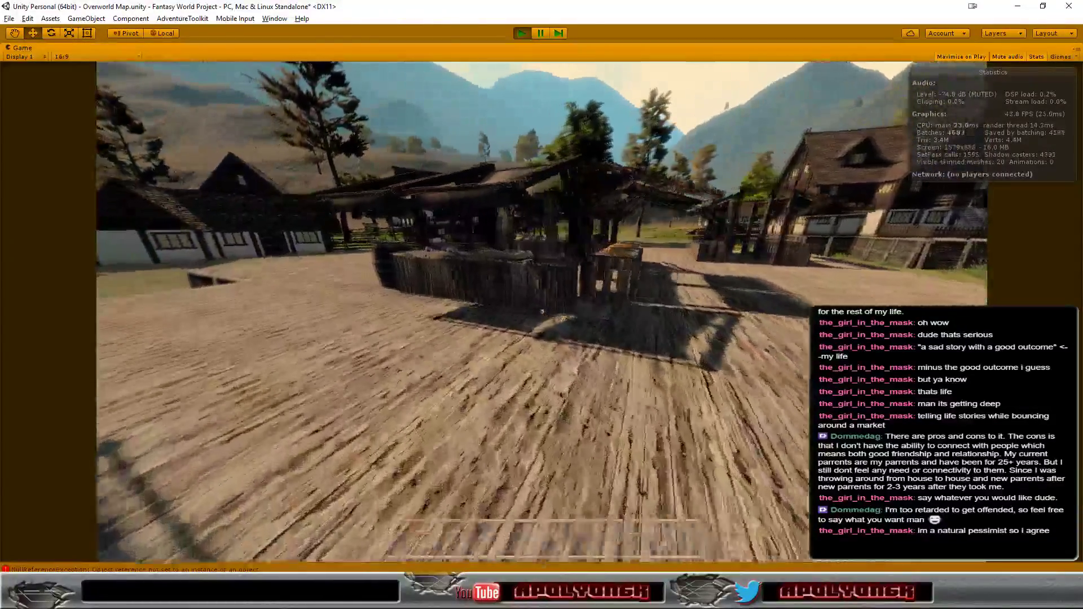
key("w")
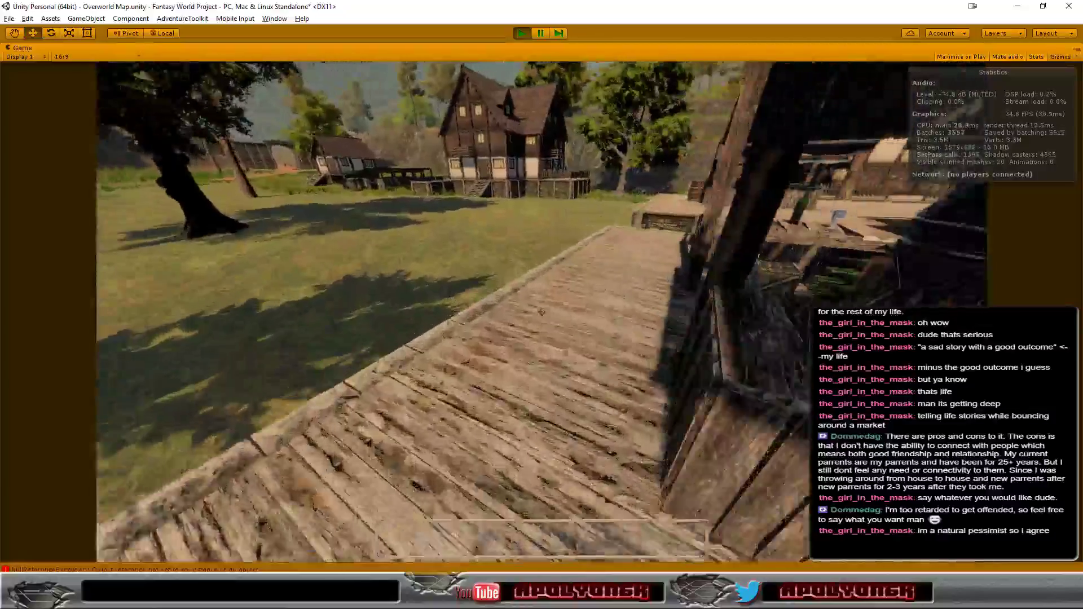
Step: Walk the wooden walkway past the barrel, onto the grass and around the log cart and fence
key("w")
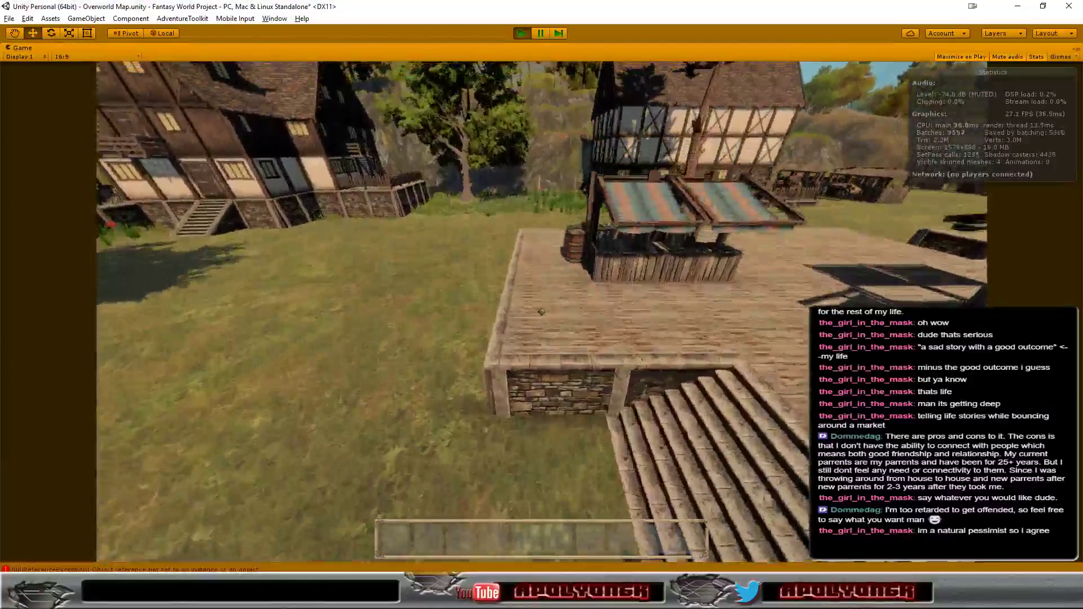
key("w")
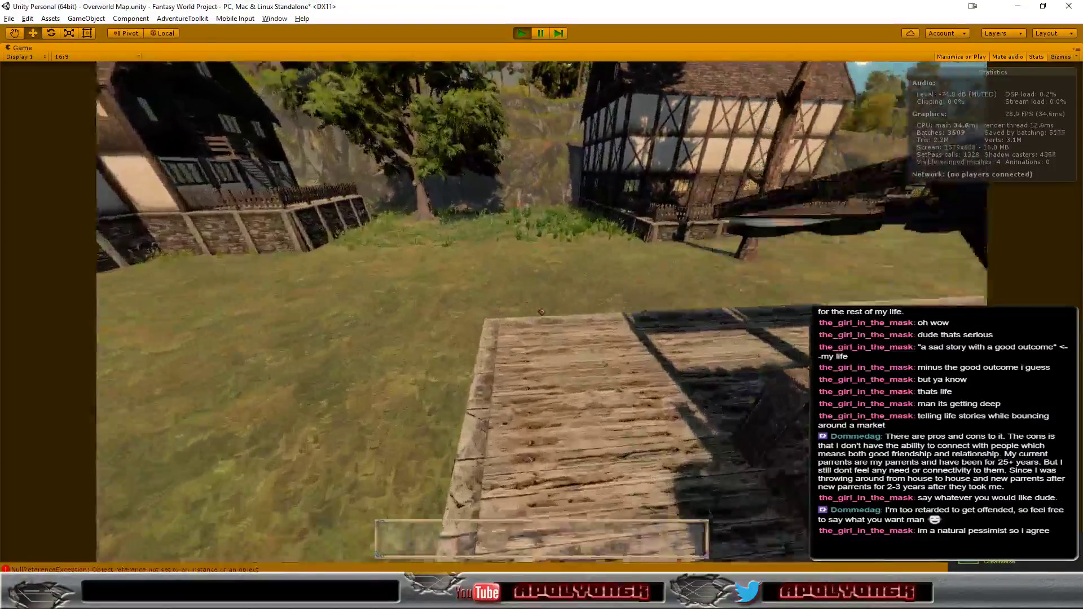
key("w")
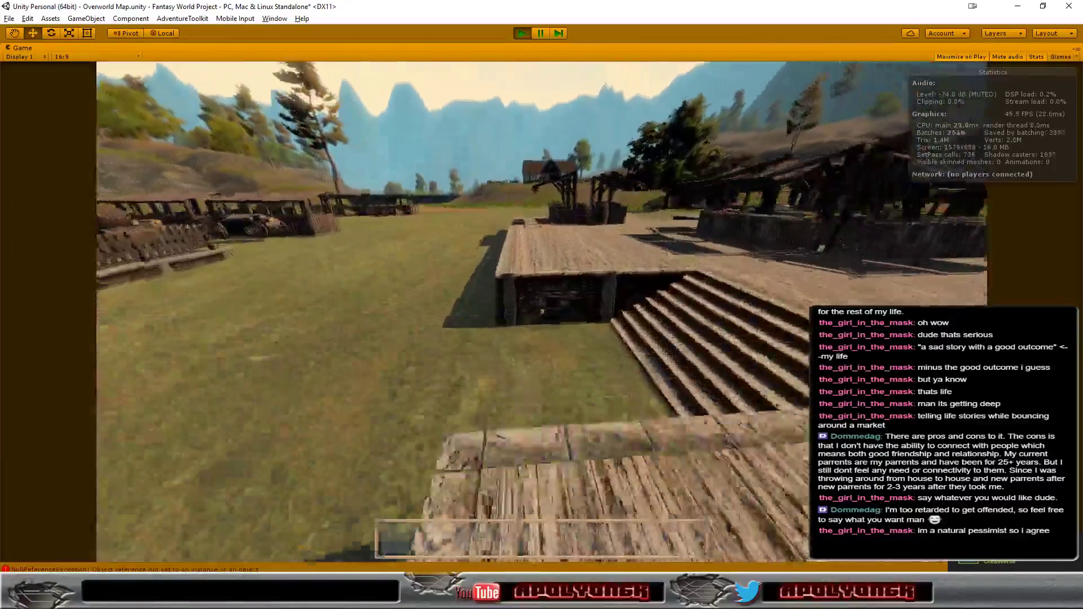
key("w")
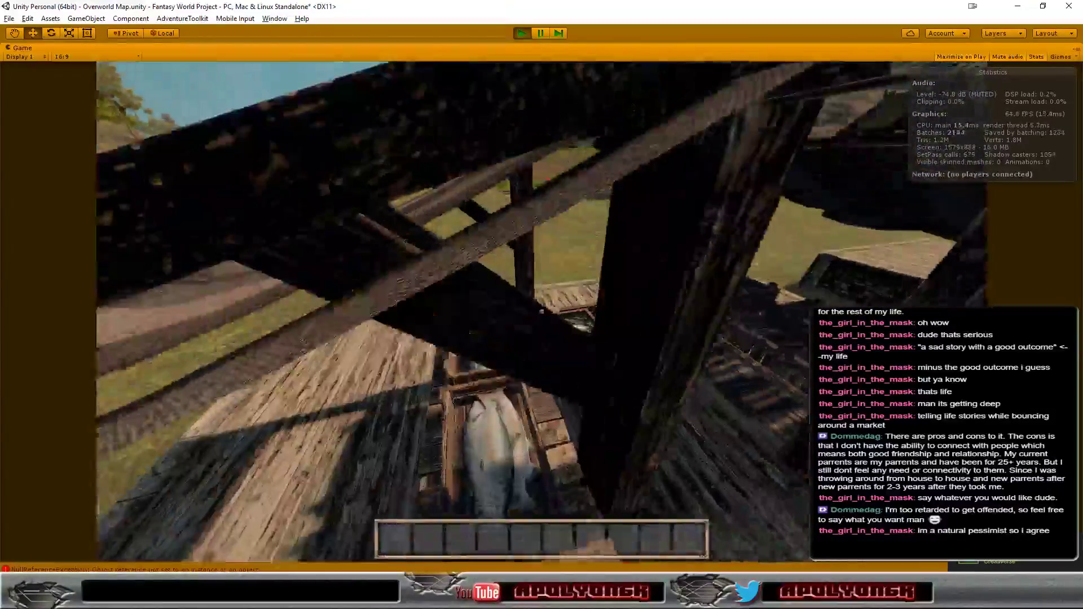
key("w")
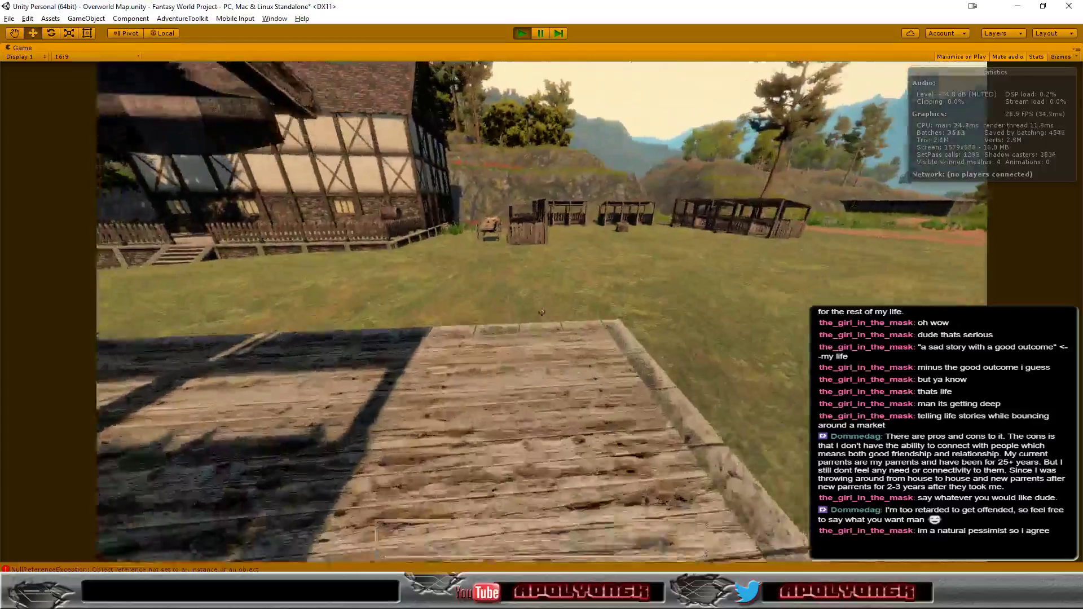
key("w")
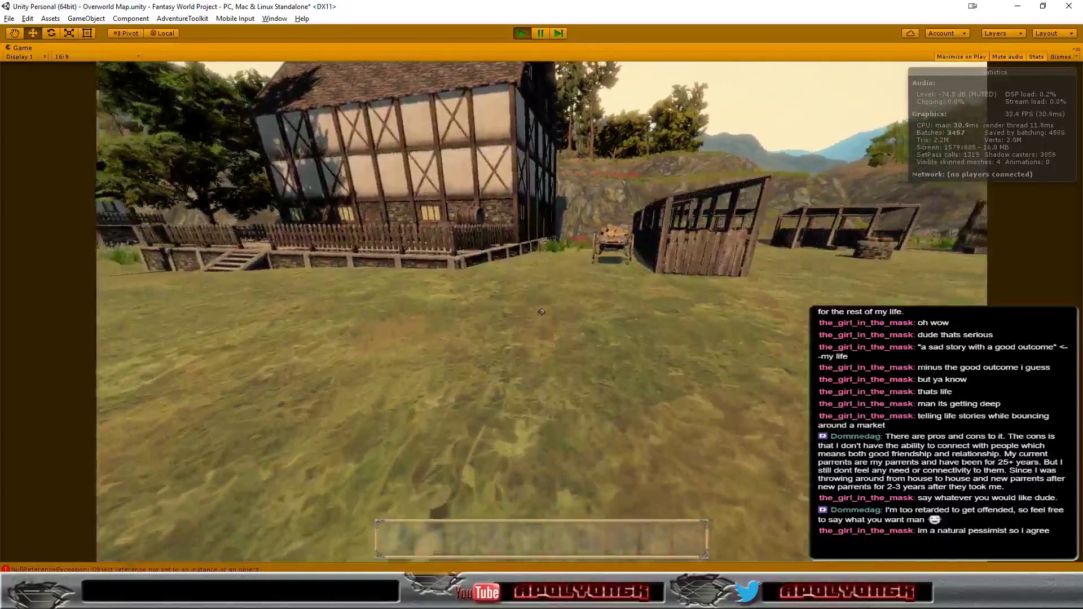
key("w")
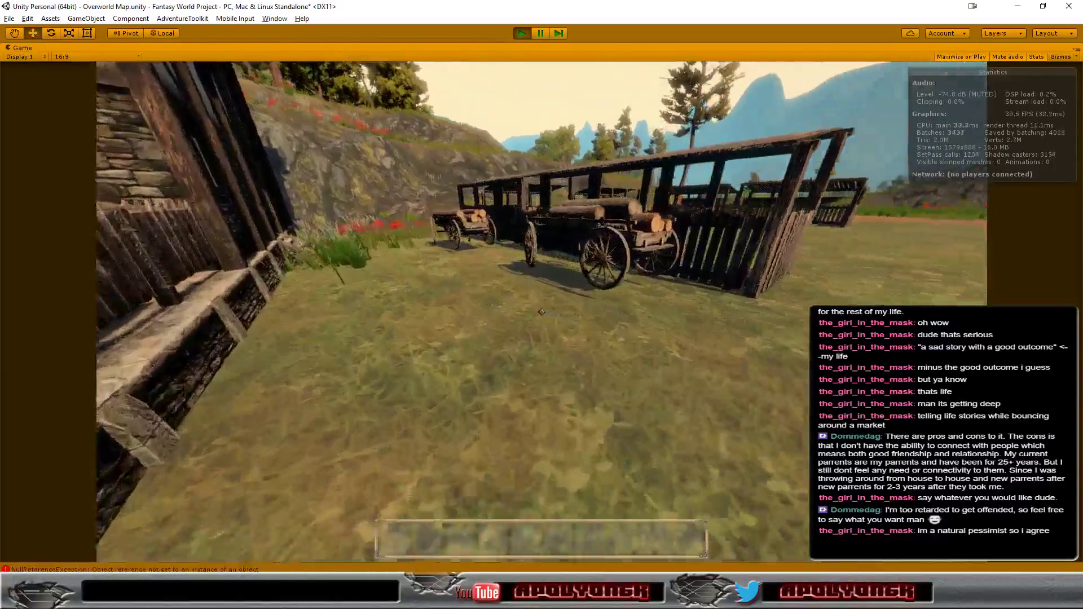
key("w")
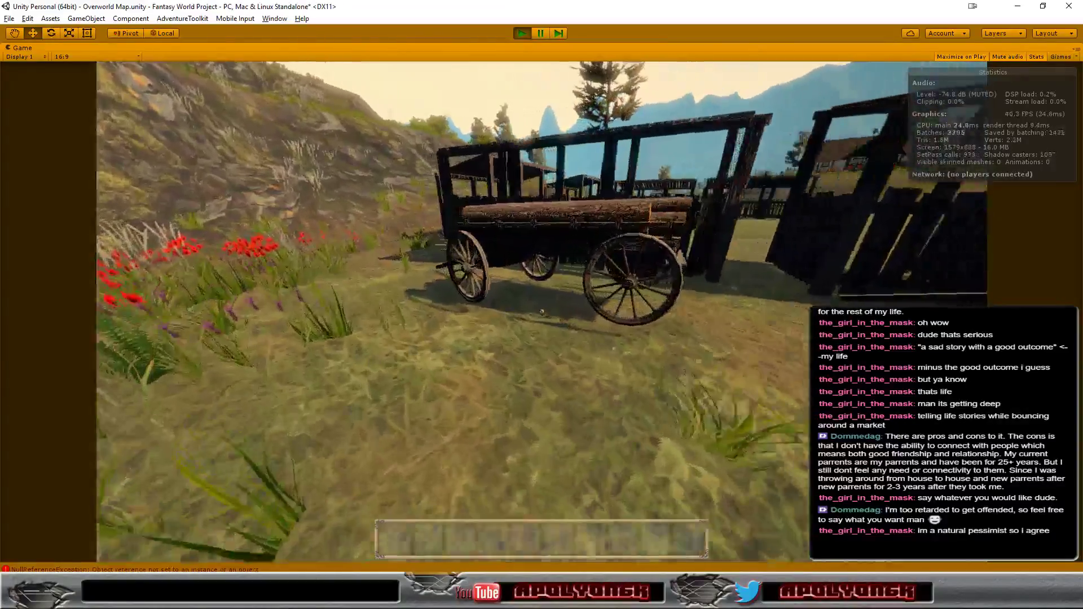
key("w")
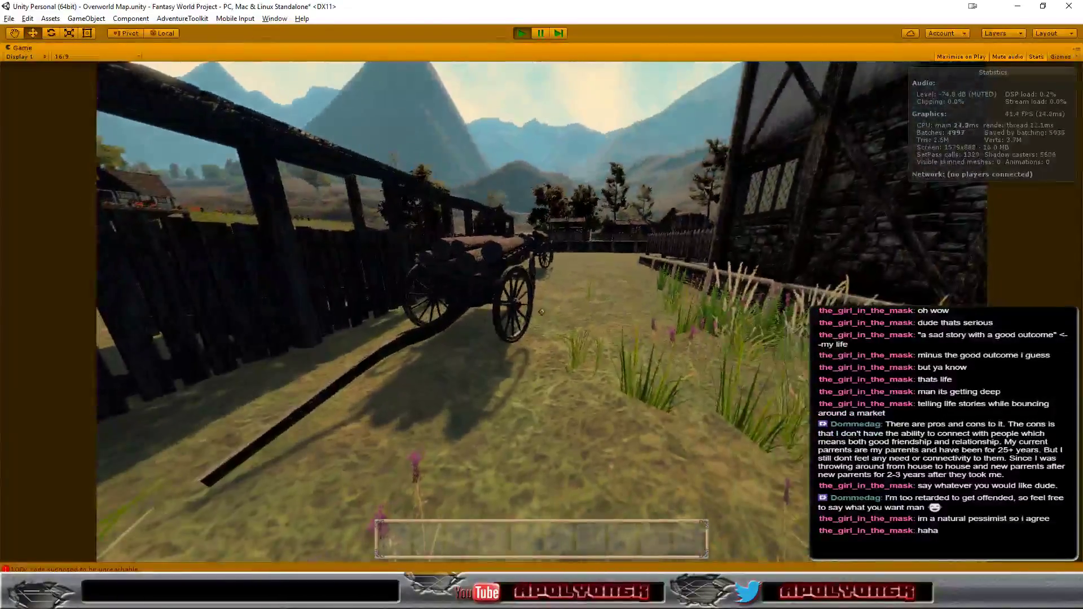
key("w")
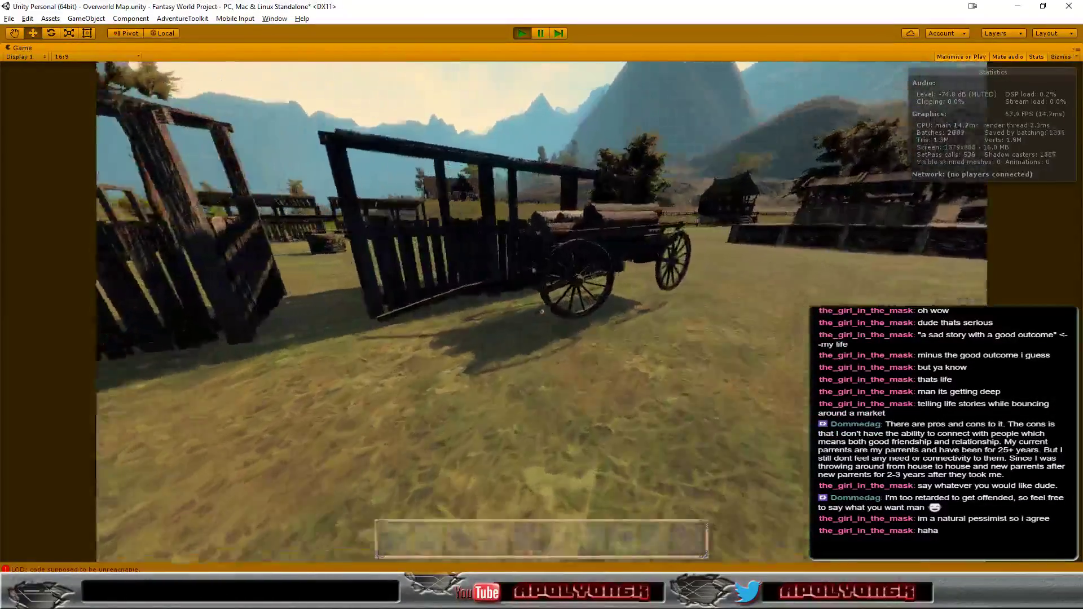
key("s")
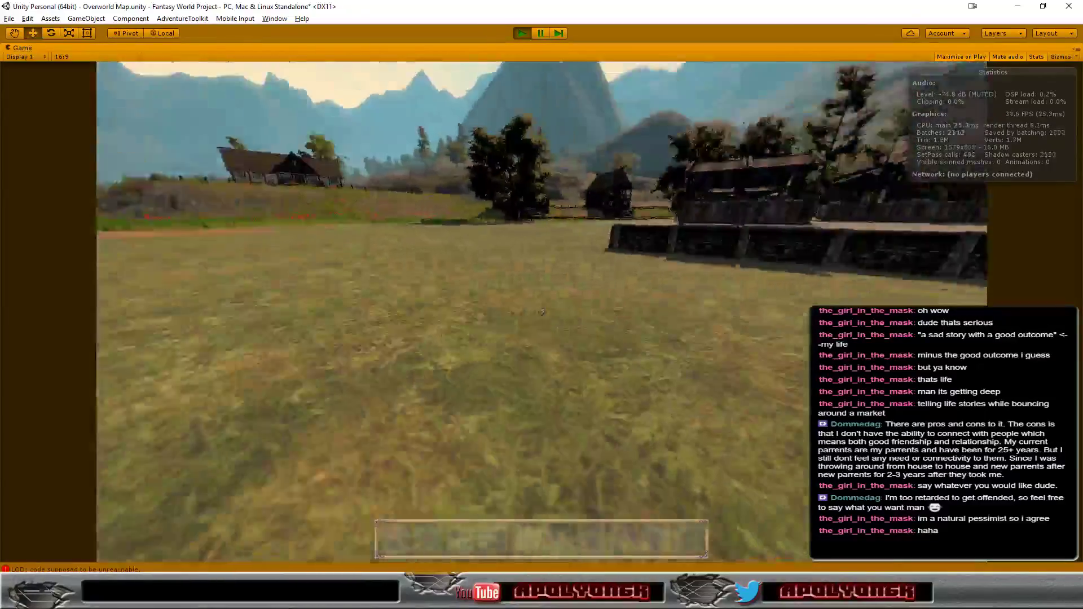
Step: Walk to the stone wall and stairs, then cross the market overlooking the striped stalls
key("w")
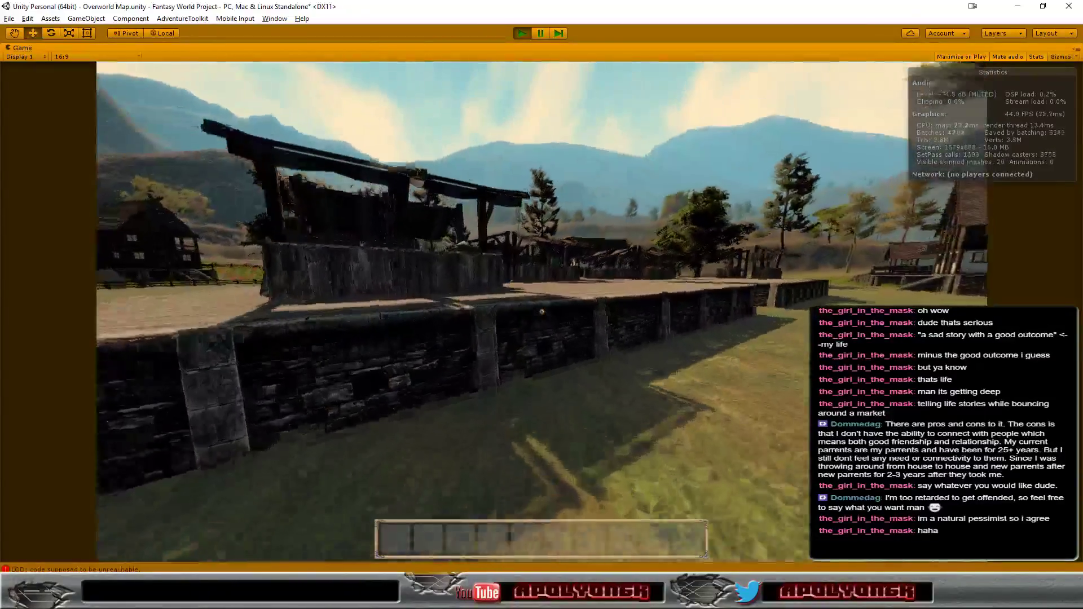
key("w")
key("w")
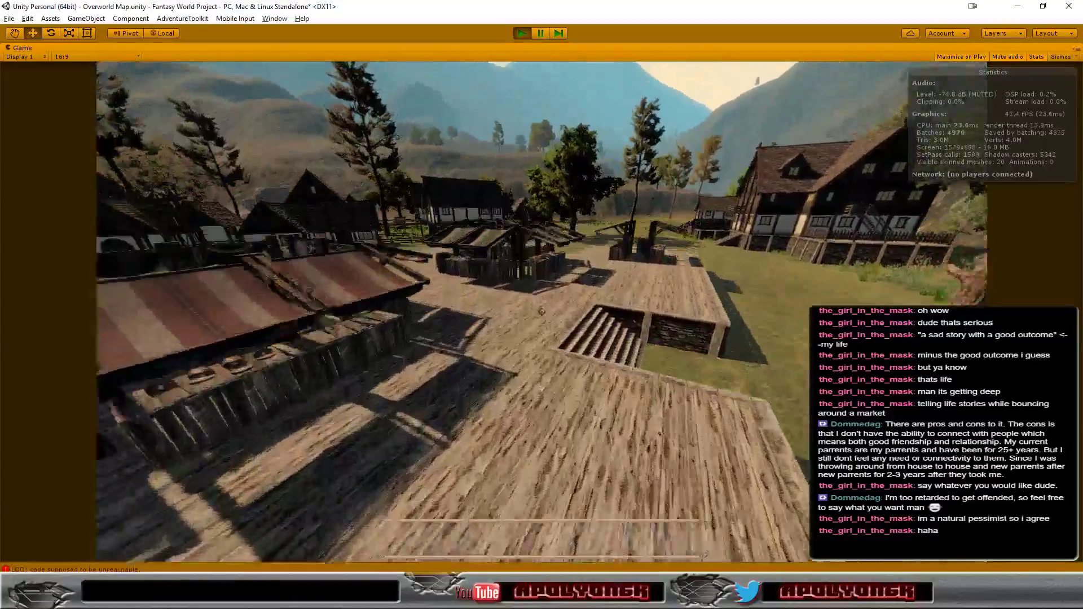
key("w")
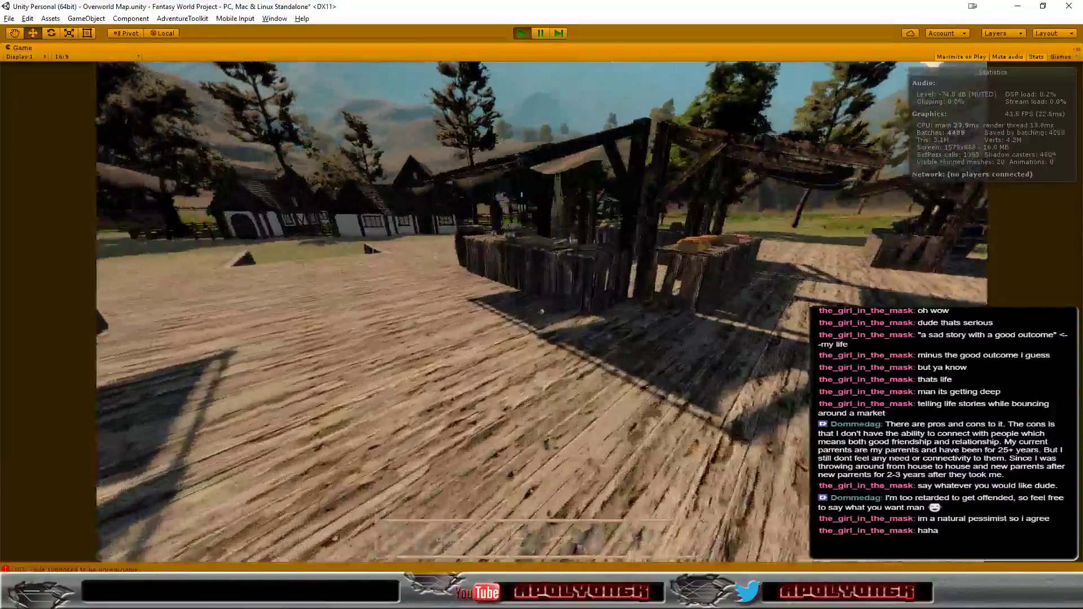
key("w")
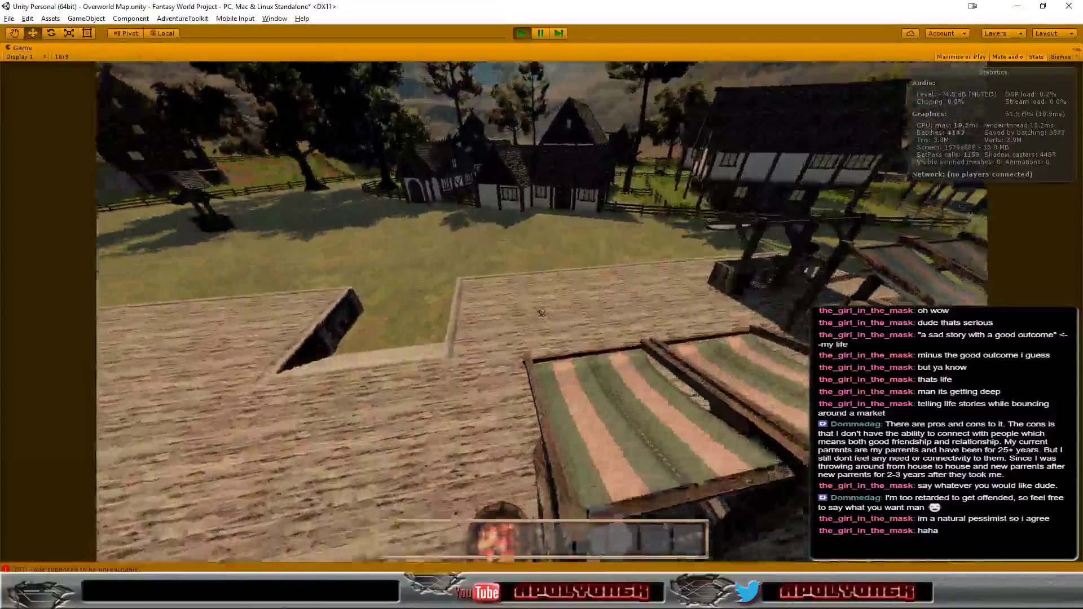
key("w")
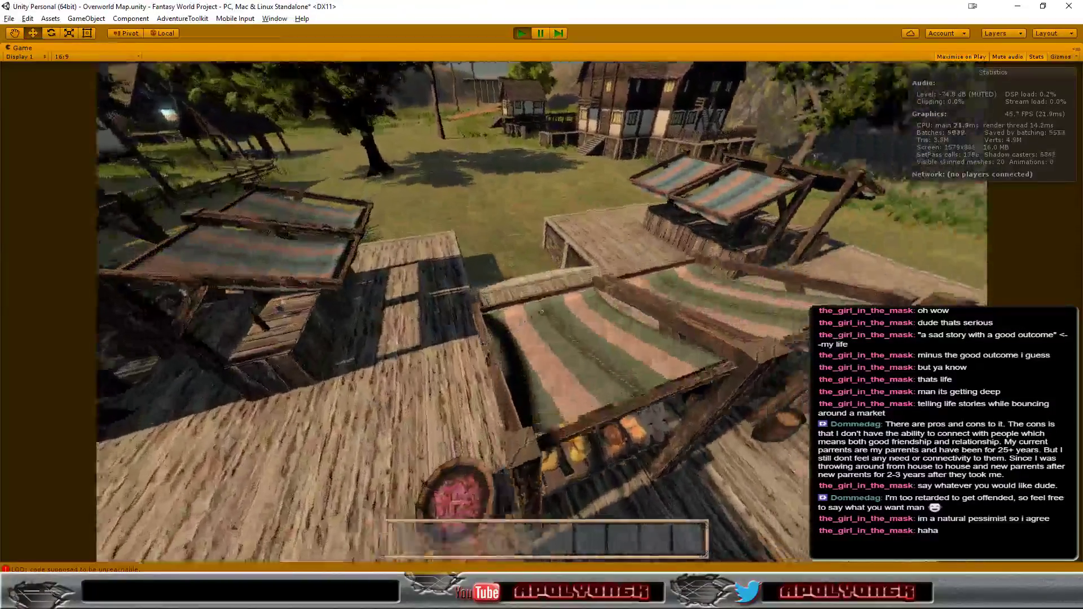
key("w")
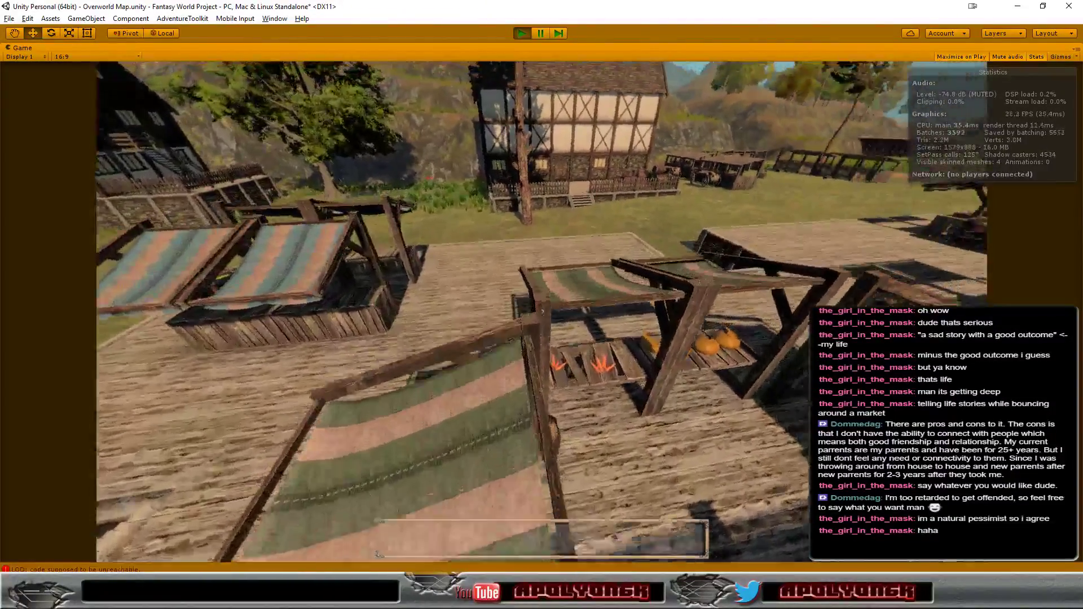
Step: Move across the stall roofs toward the half-timbered house, looking down on the stalls
key("w")
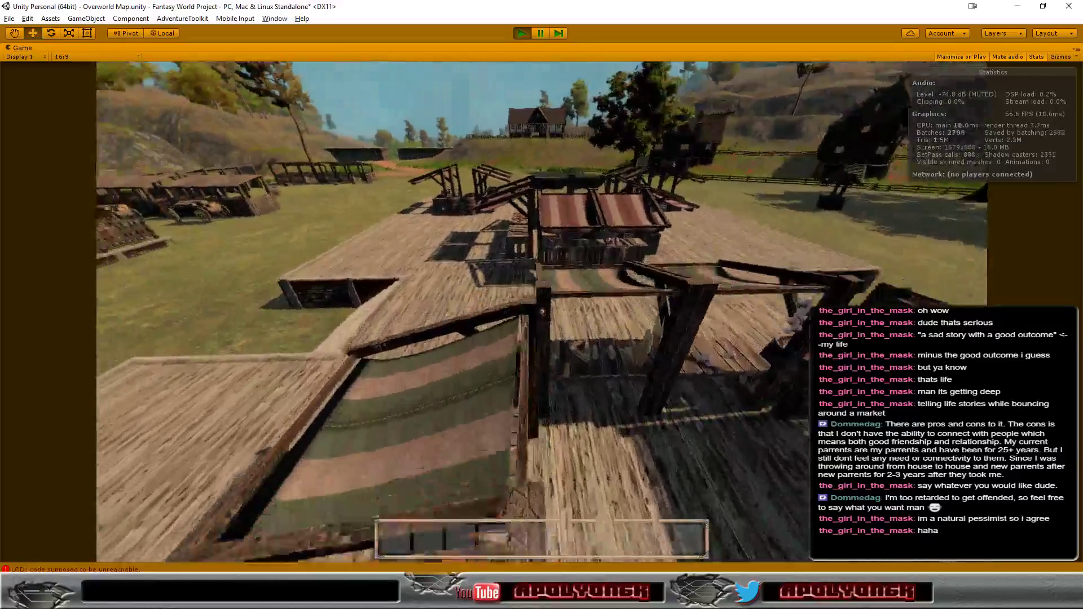
key("w")
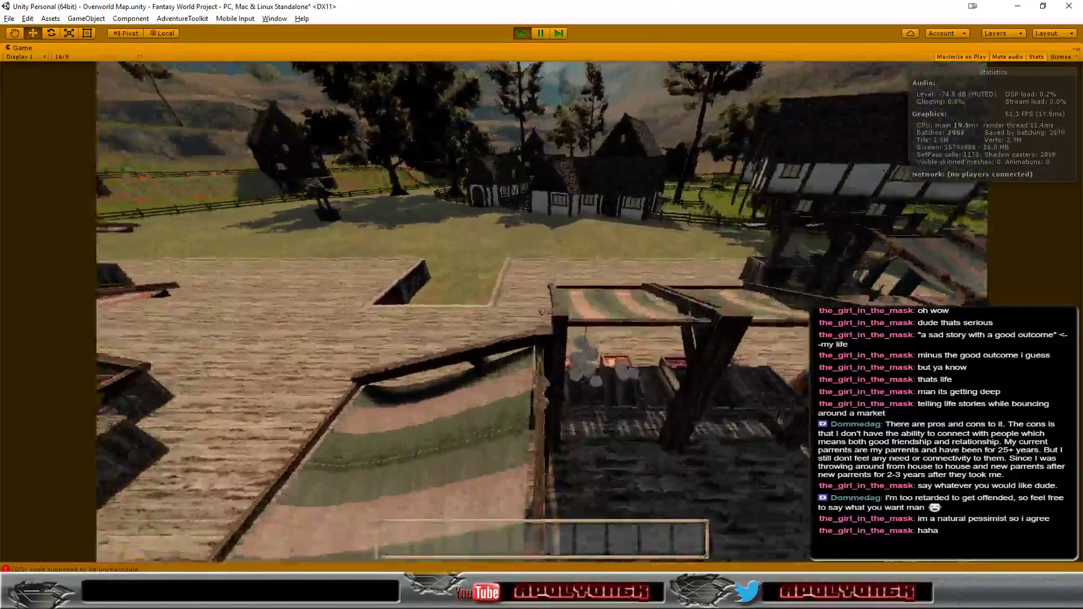
key("w")
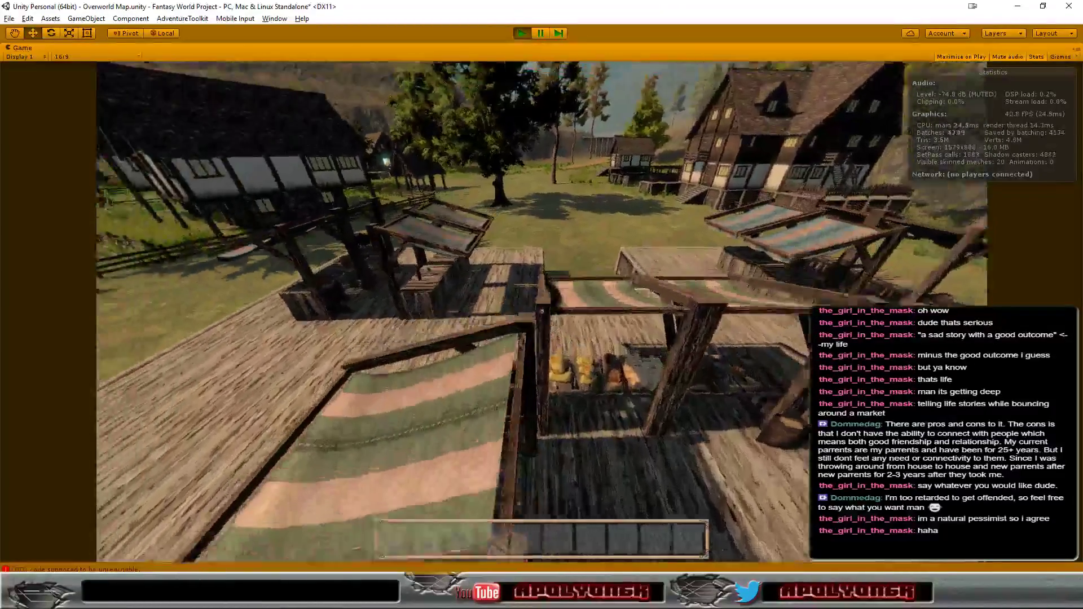
key("w")
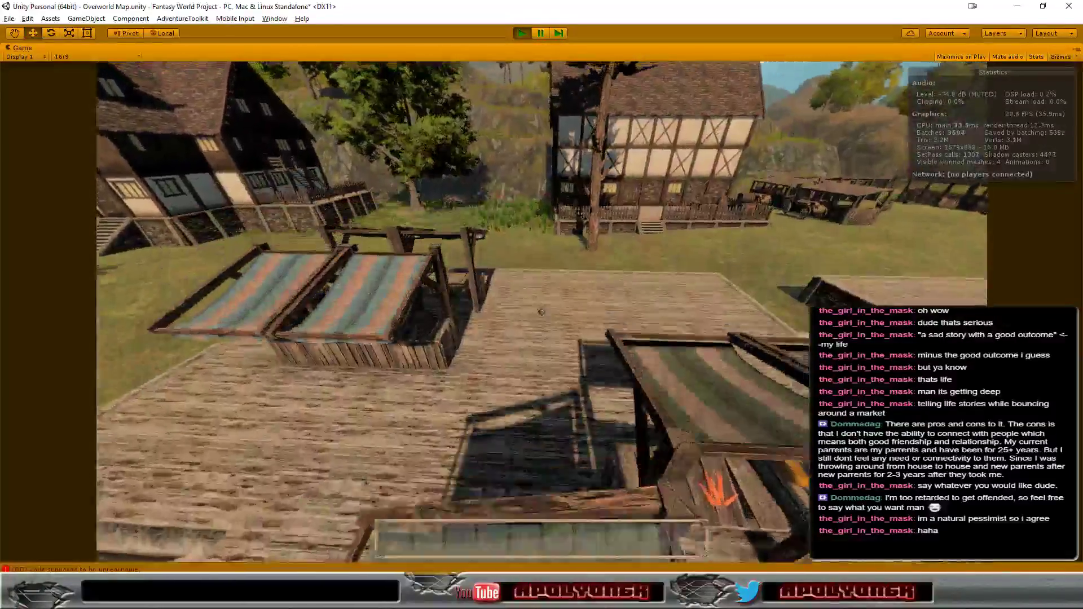
key("w")
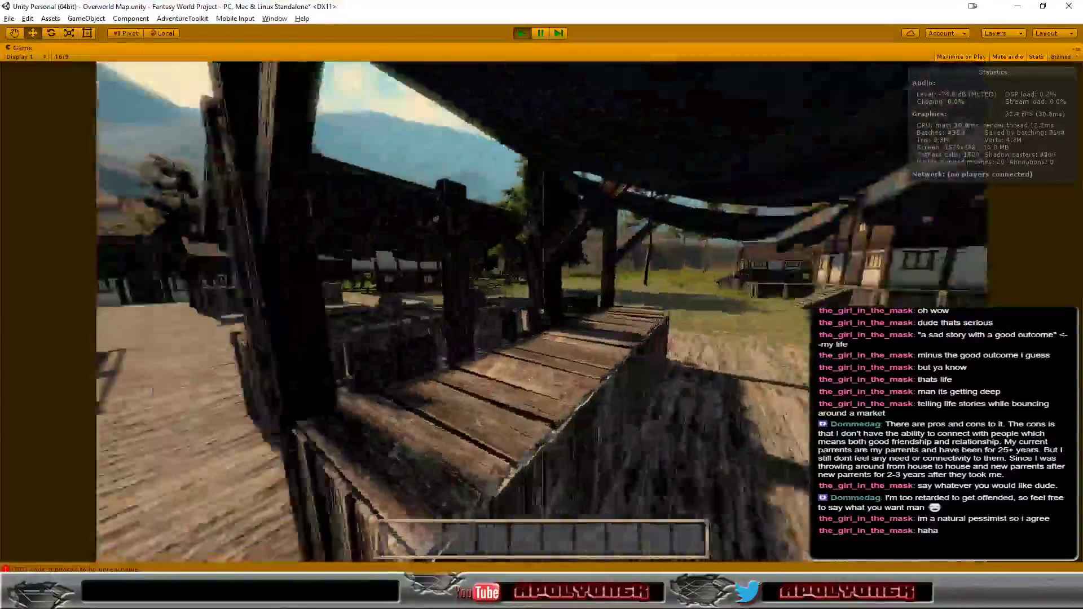
key("w")
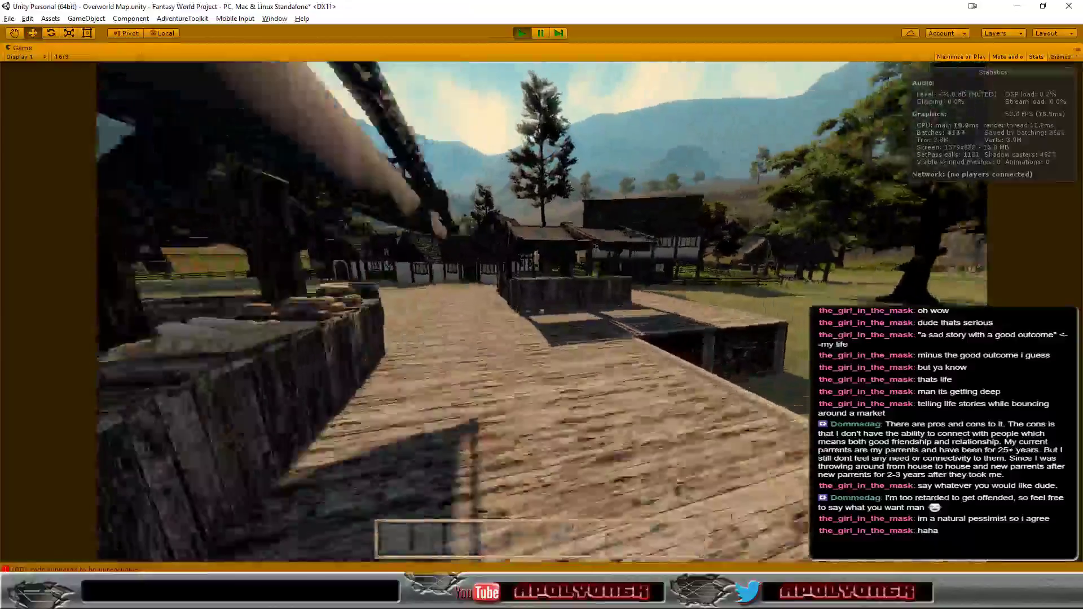
key("w")
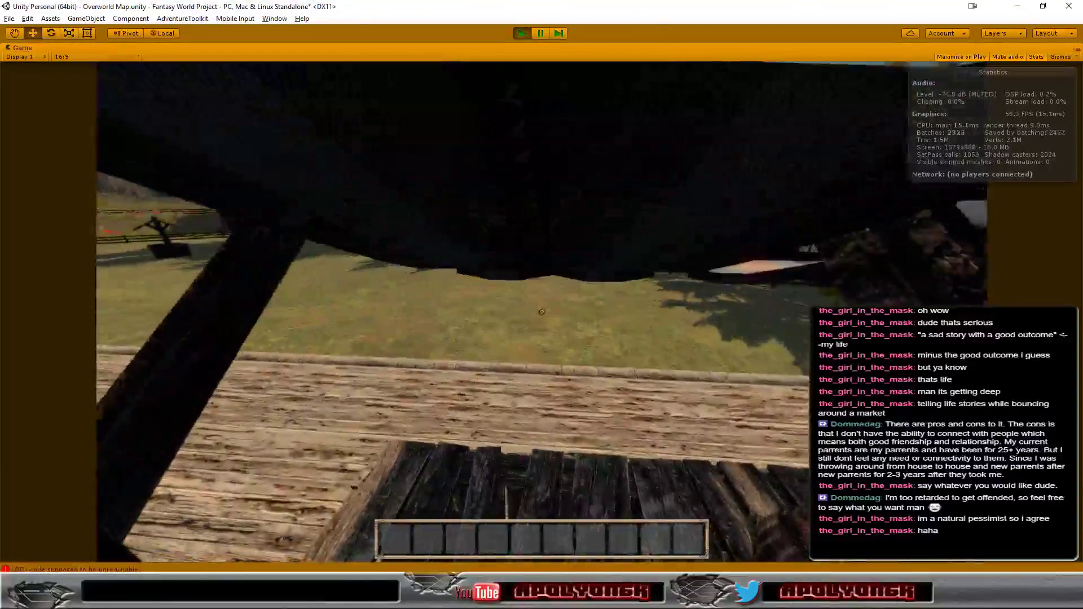
key("w")
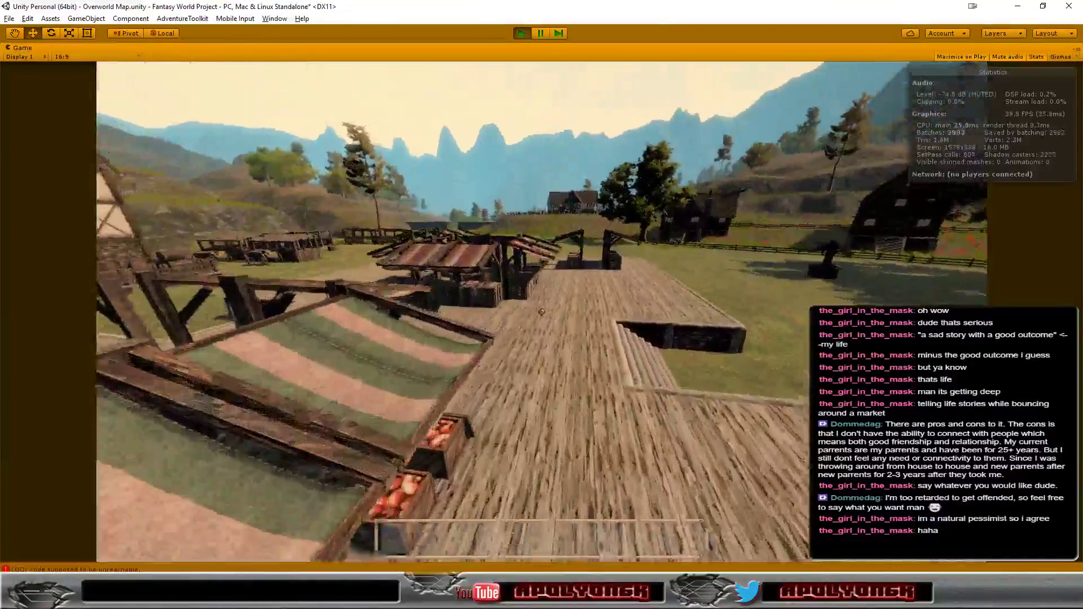
key("w")
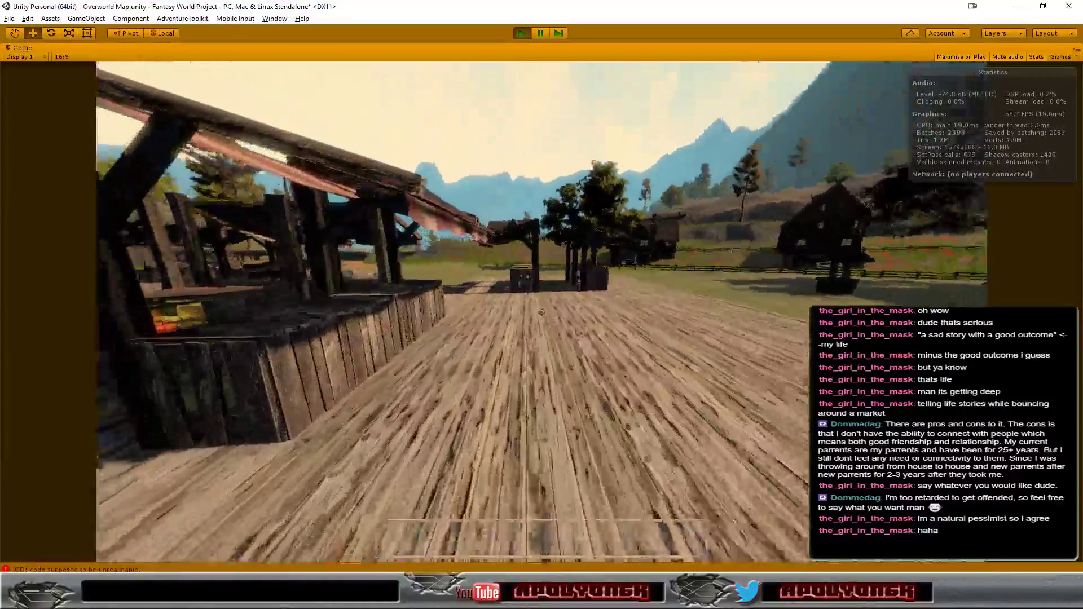
key("w")
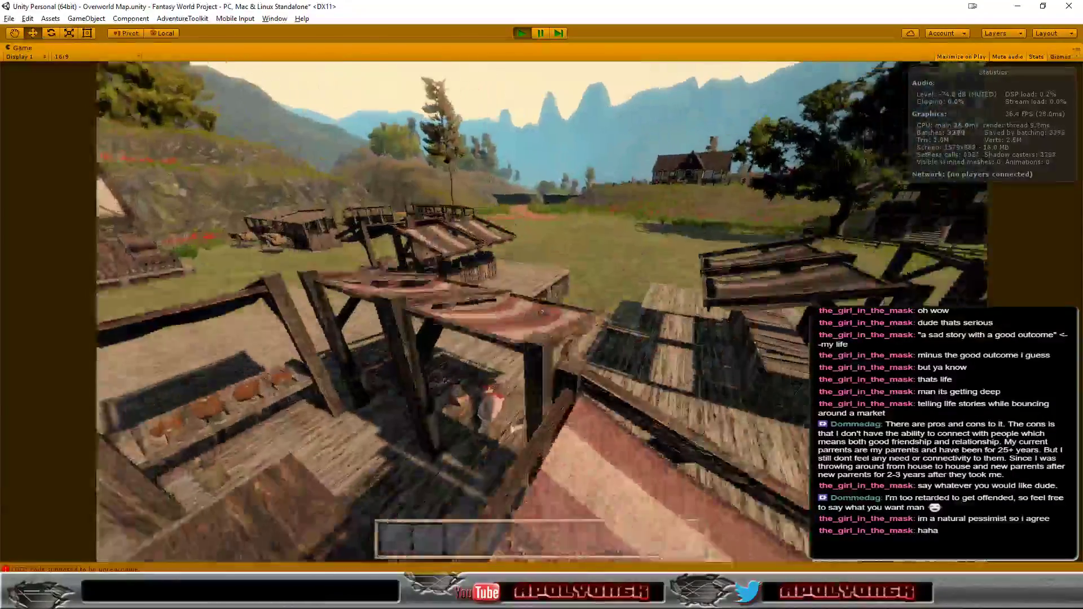
key("w")
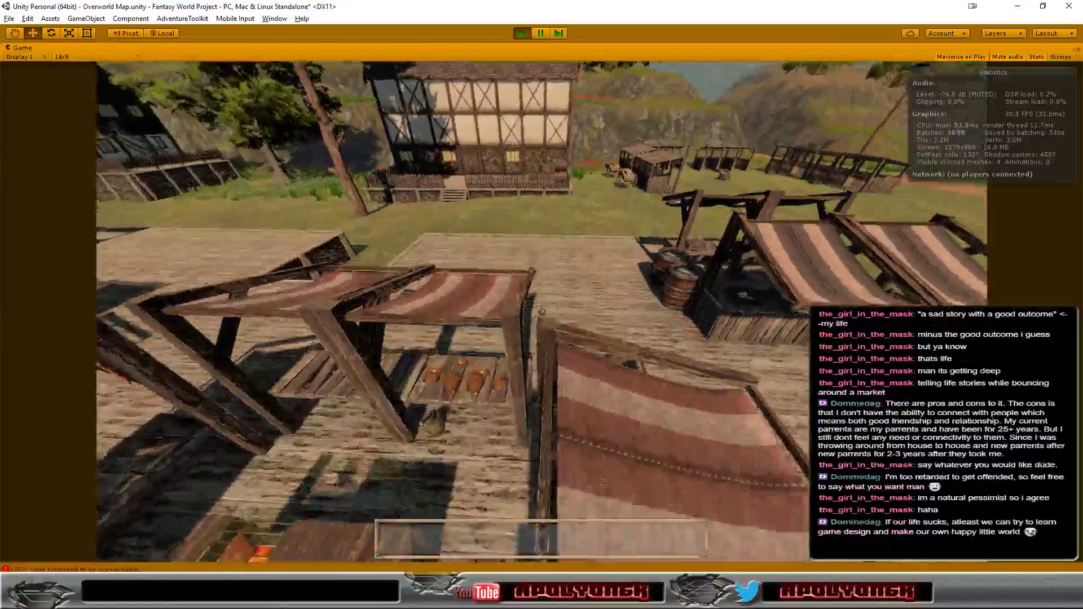
key("w")
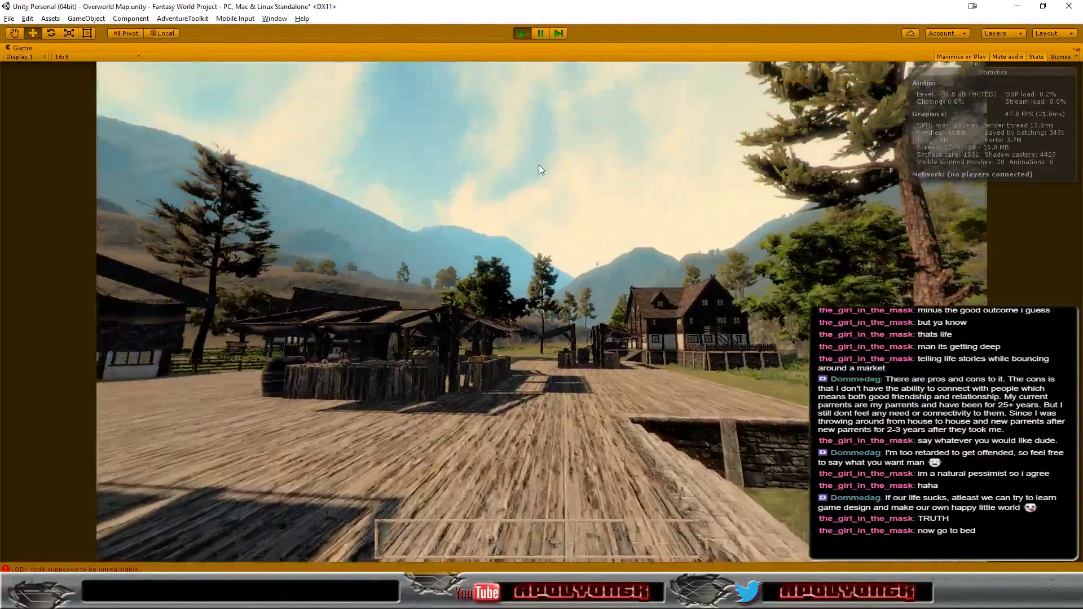
Step: Exit Play mode, select the Terrain and save the Overworld Map scene
left_click(521, 36)
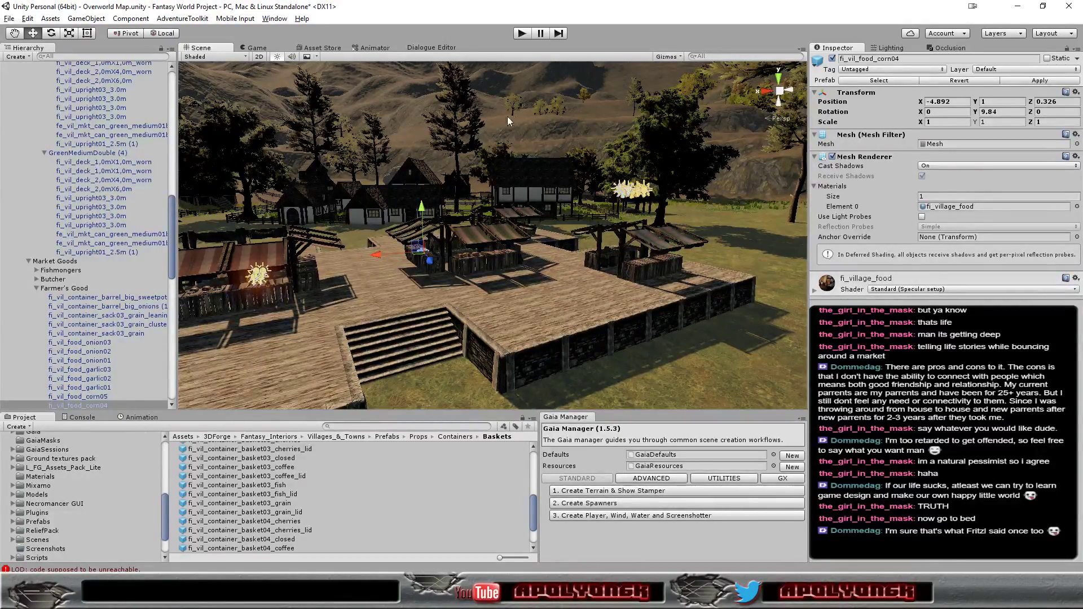
left_click(533, 80)
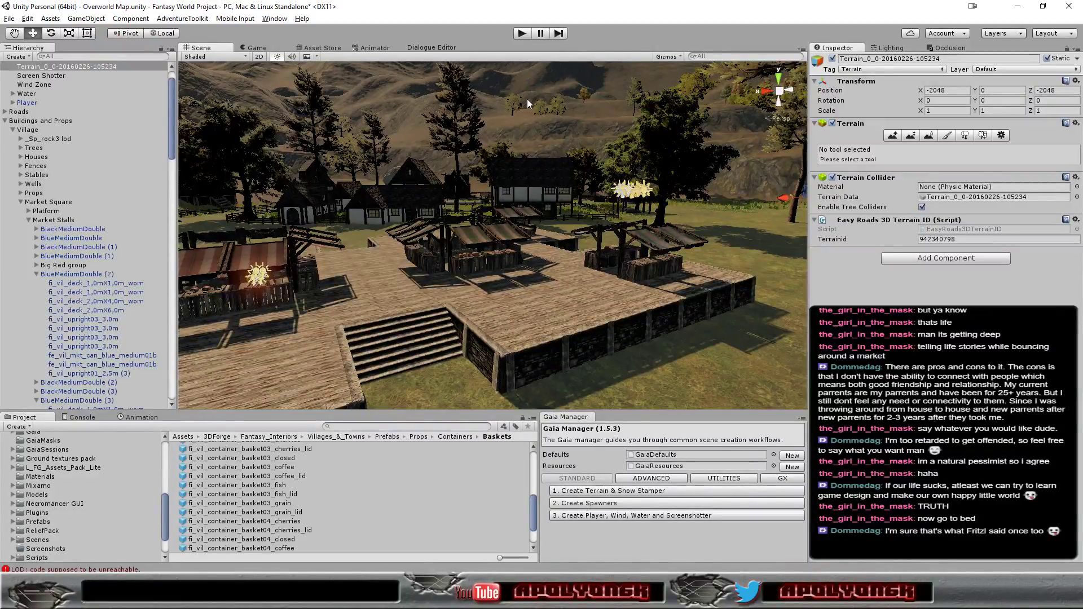
key("Right")
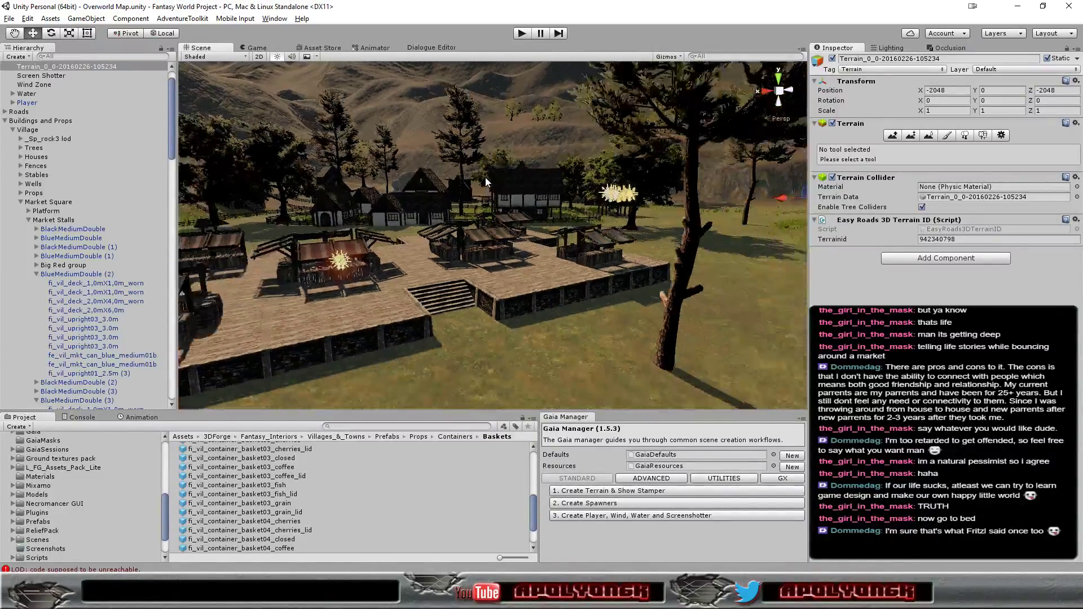
Step: Fly and orbit the Scene view to look down over the finished market square
key("Up")
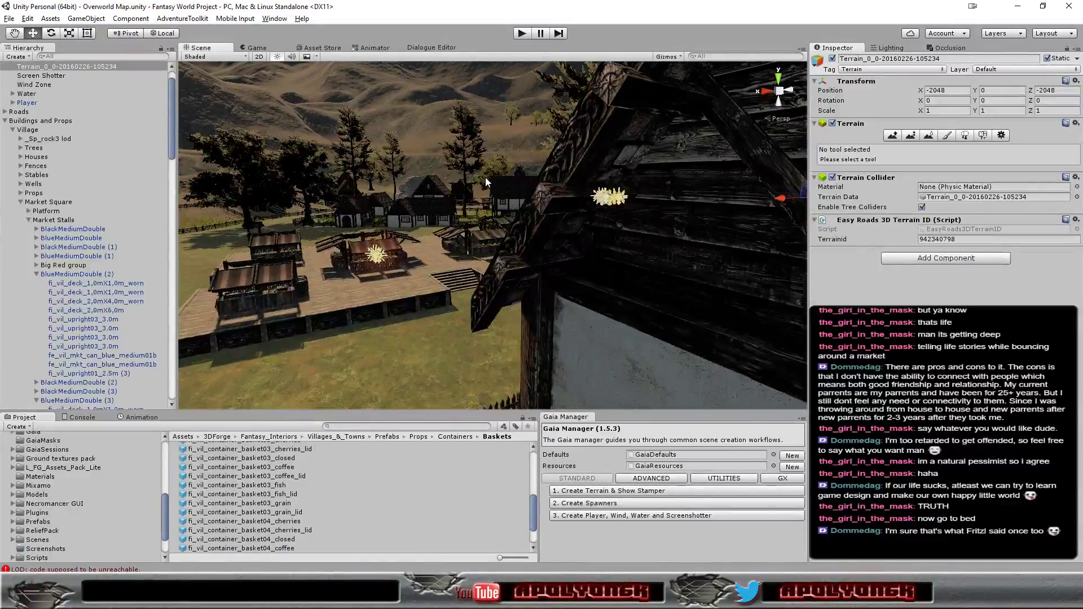
mouse_move(485, 177)
right_mouse_down()
mouse_move(659, 246)
mouse_move(673, 296)
right_mouse_up()
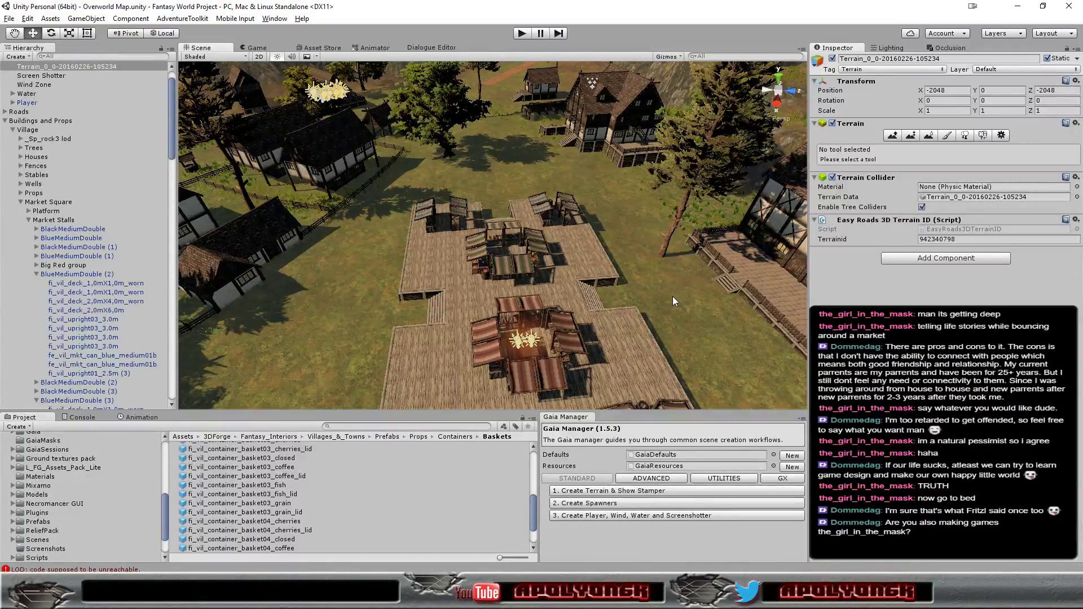
scroll(553, 276, "down", 3)
scroll(553, 276, "down", 3)
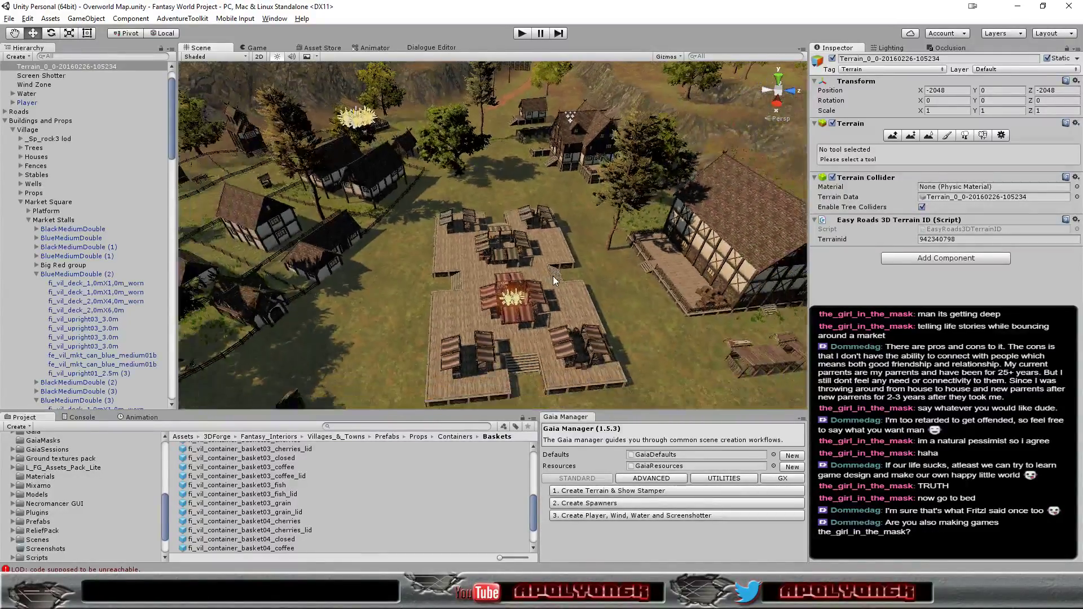
scroll(553, 276, "up", 1)
scroll(553, 276, "up", 1)
scroll(553, 276, "up", 1)
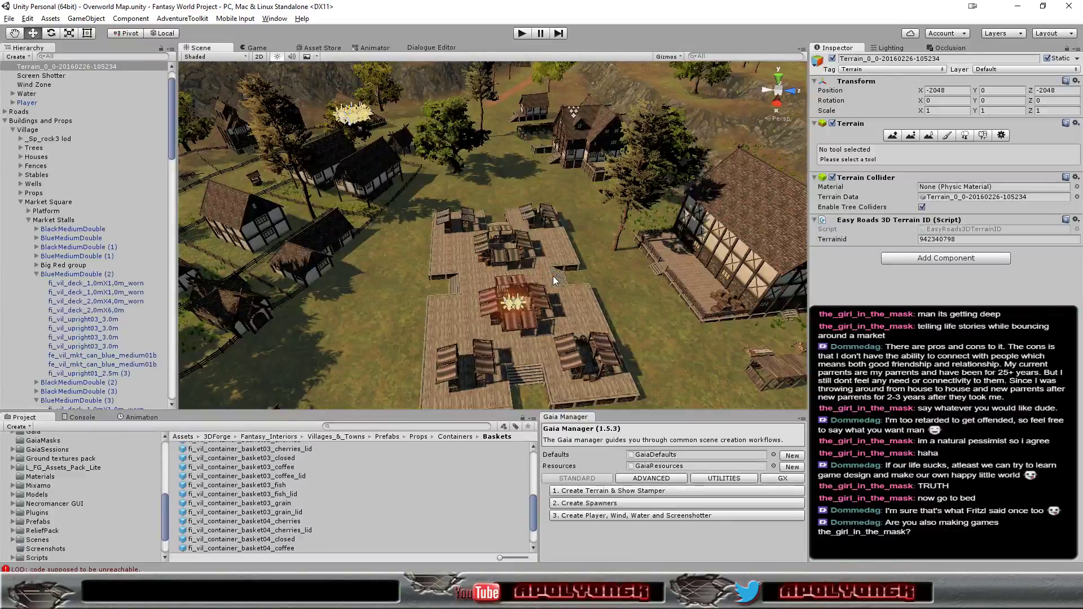
Step: Save the Fantasy World Project with File > Save Project
left_click(10, 20)
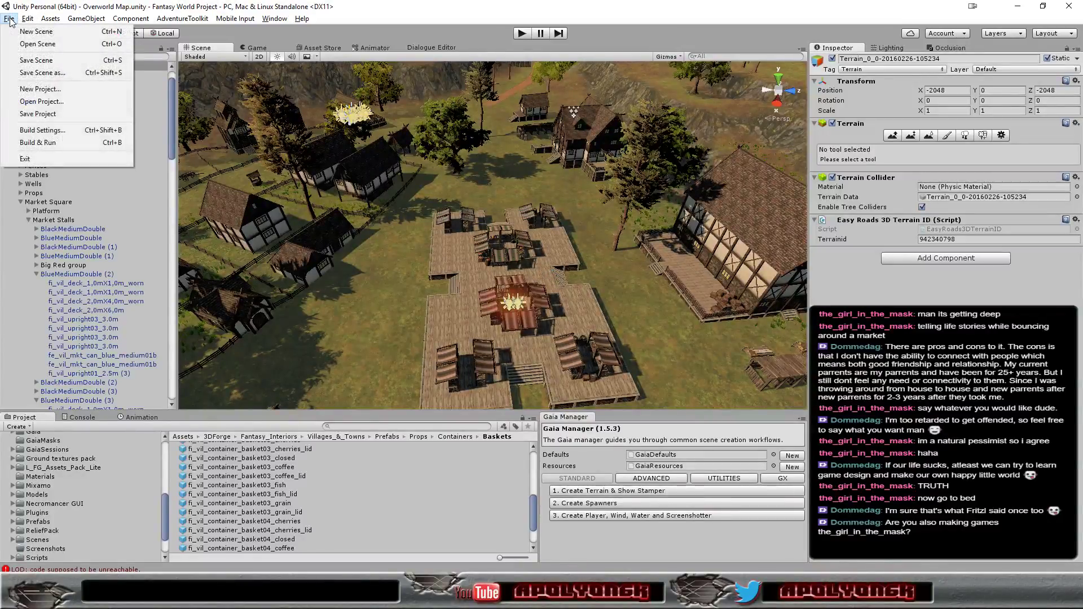
left_click(44, 114)
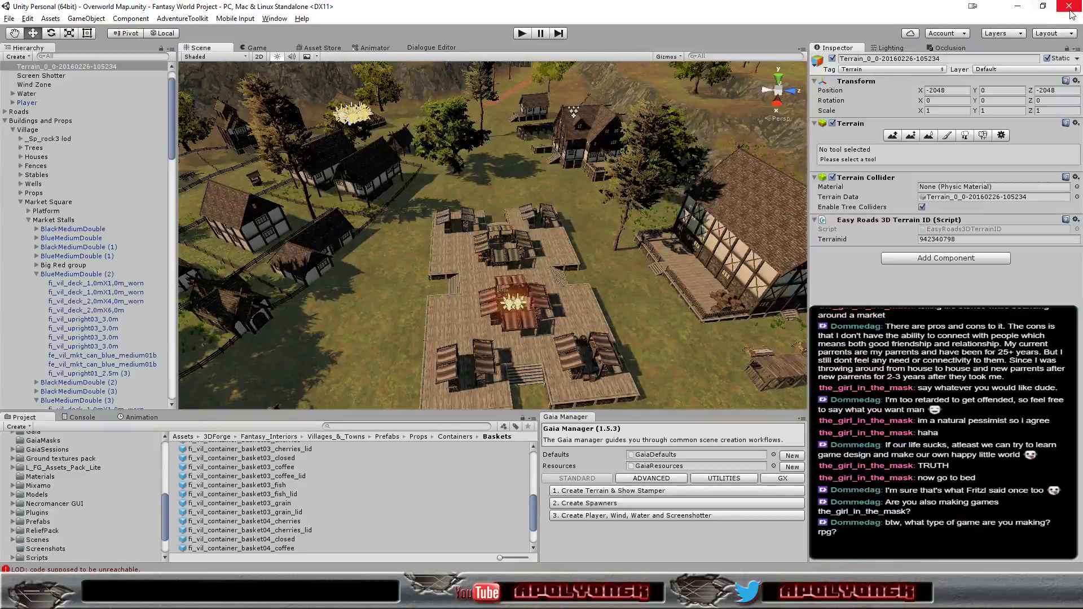
left_click(572, 198)
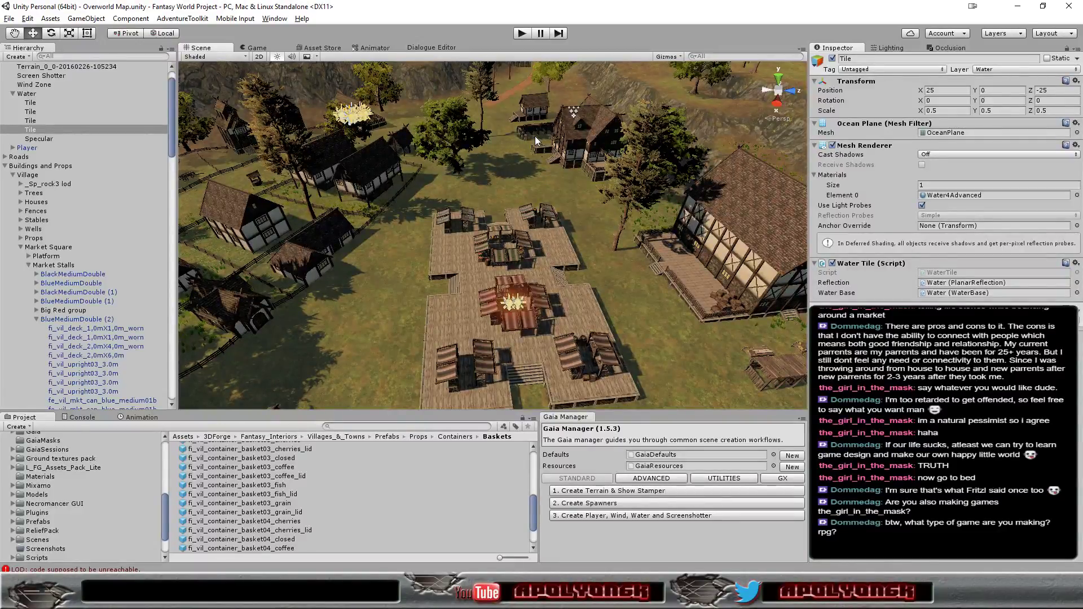
Step: Orbit the Scene view around the cross-shaped market deck, then Alt+Tab to Chrome
mouse_move(499, 174)
left_mouse_down("alt")
mouse_move(429, 186)
mouse_move(491, 189)
left_mouse_up("alt")
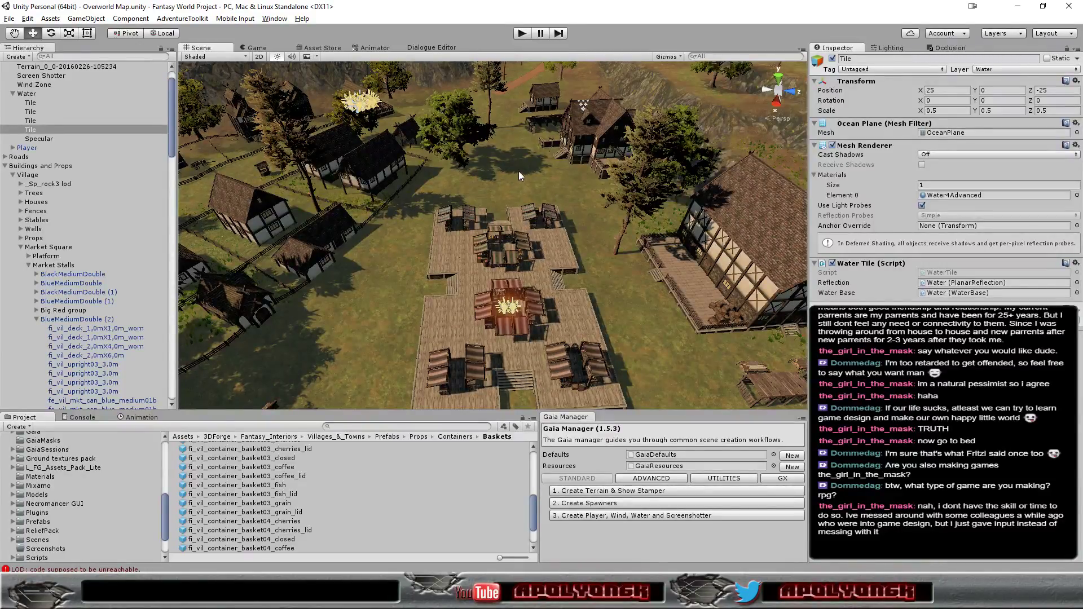
key("alt+Tab")
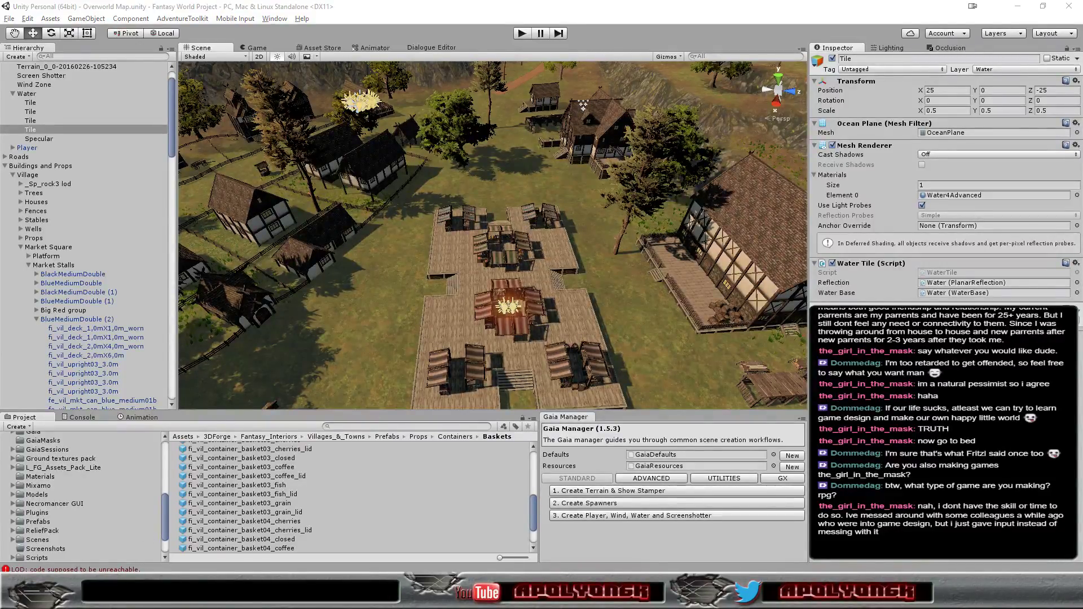
Step: Switch to the Fantasy Project Trello board and begin a new card under To Iterate On
left_click(237, 7)
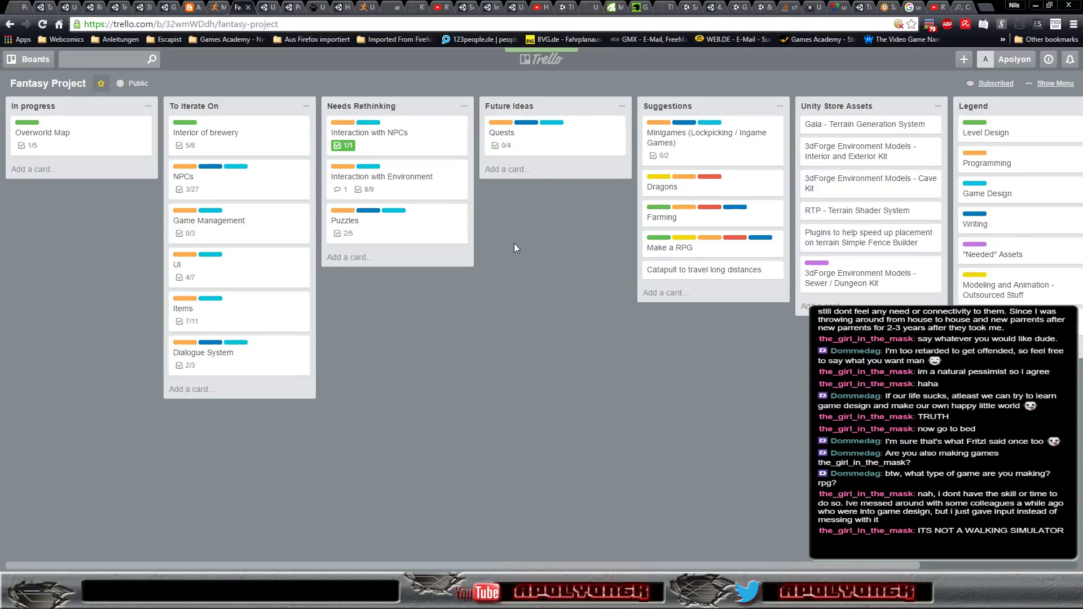
left_click(189, 390)
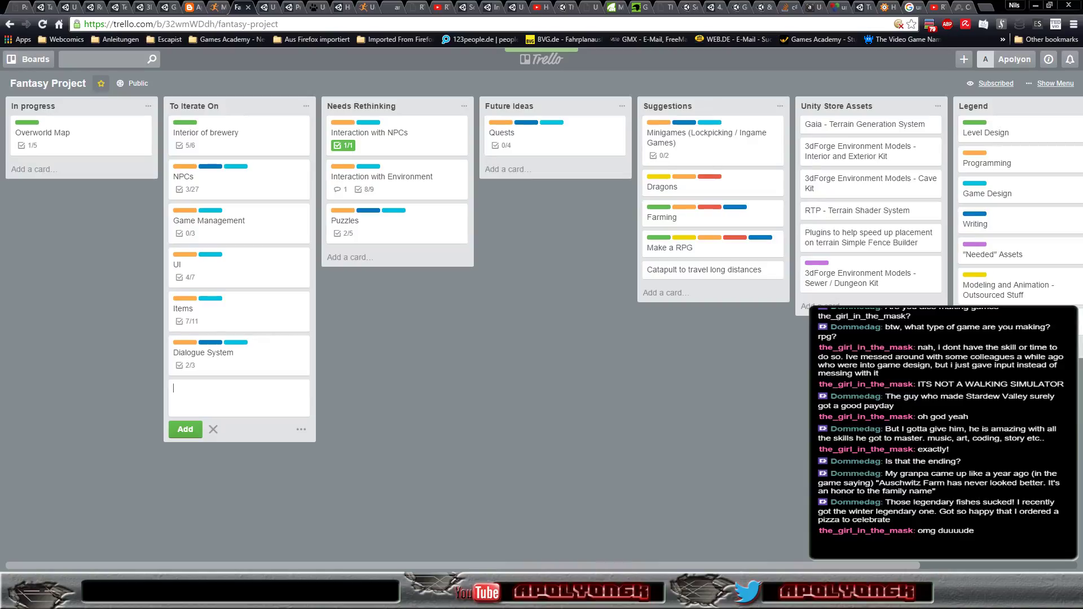
Step: Enter the card title 'Story and Lore of the world and Game', fixing a typo
type("Sta")
key("BackSpace")
type("o")
type("ry and L")
type("ore o")
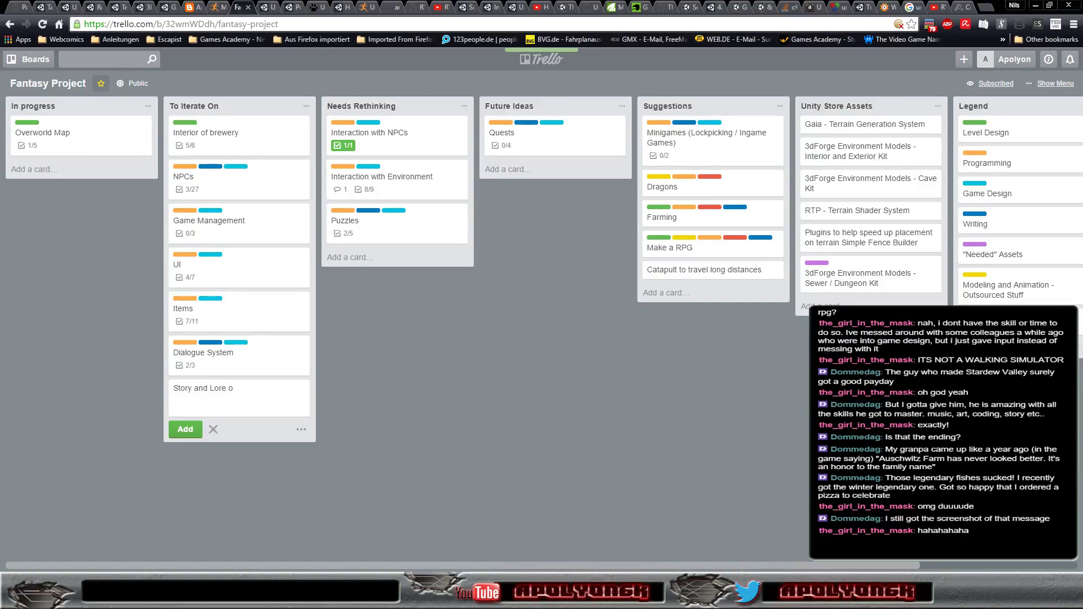
type("f the wo")
type("rld and ")
type("Game")
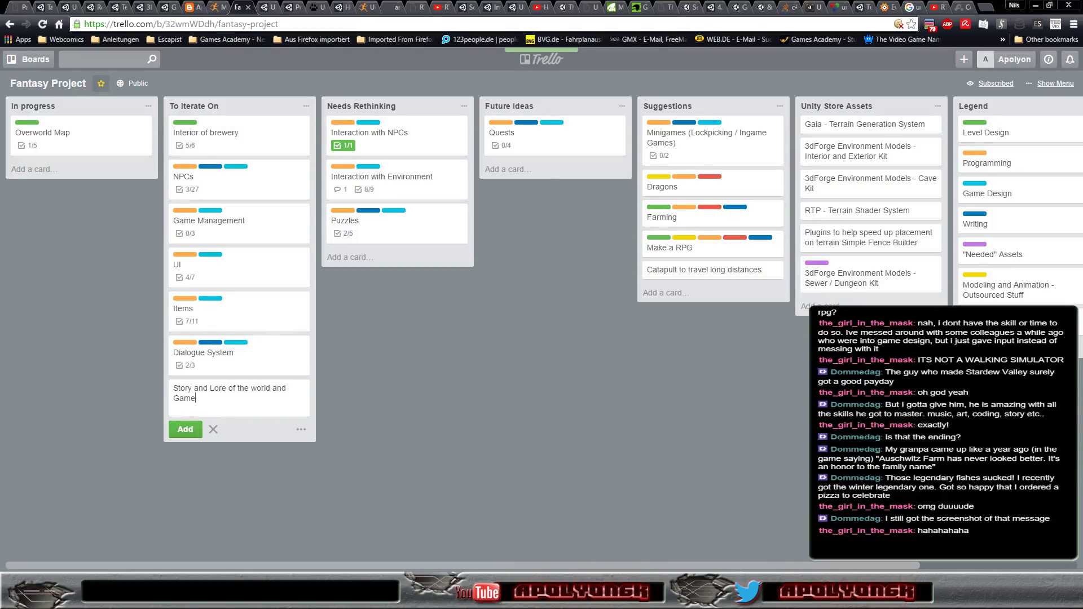